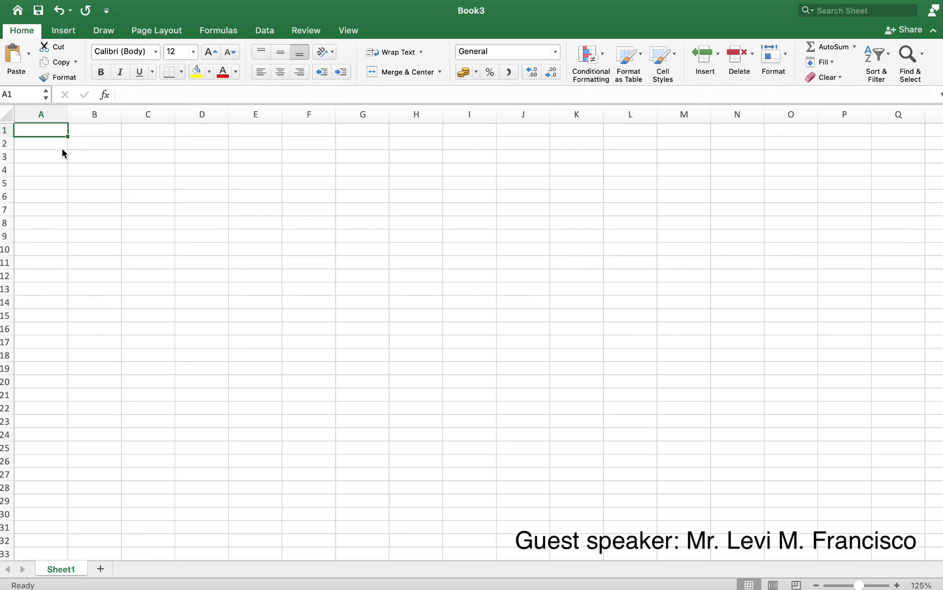
Enter the header "Respondents" in cell A1 and the number 1 in cell A2.
type("Res")
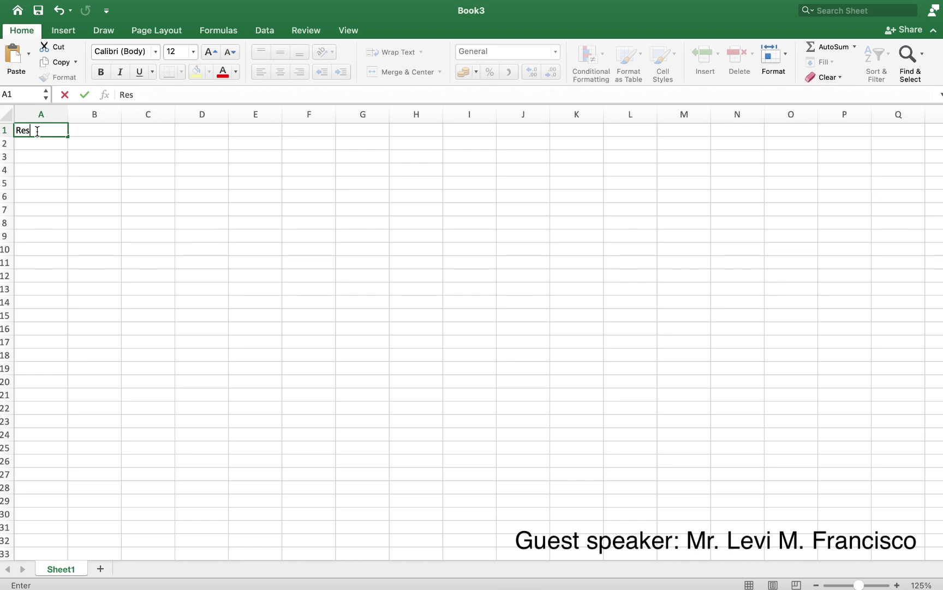
type("pondents")
key("Return")
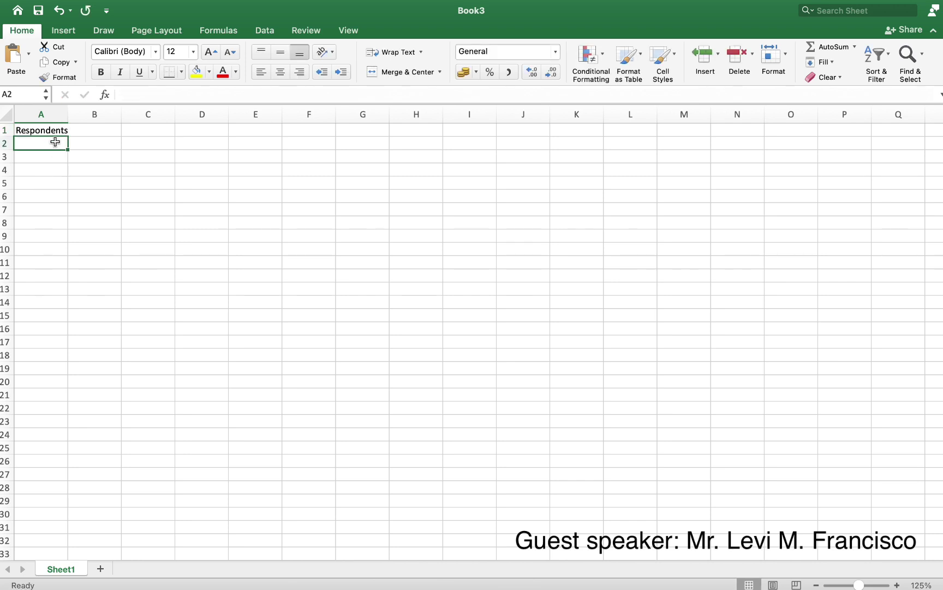
type("1")
key("Return")
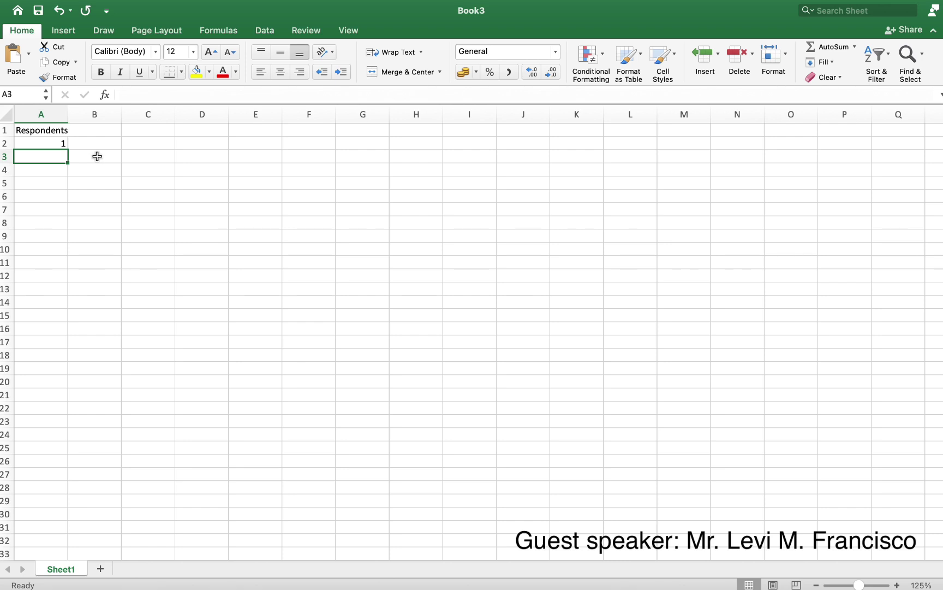
Enter the formula =(A2+1) in cell A3 to number the second respondent.
type("=(")
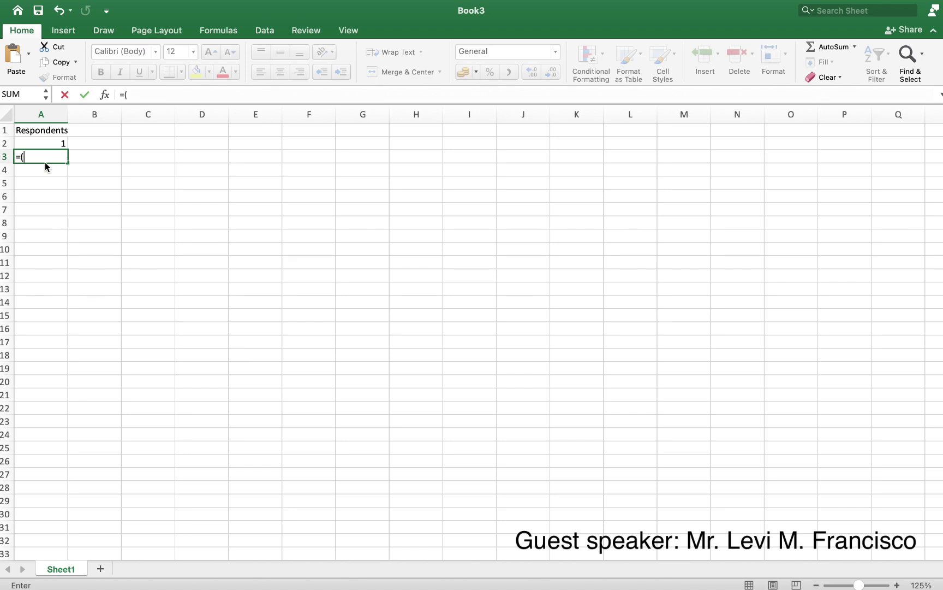
left_click(62, 141)
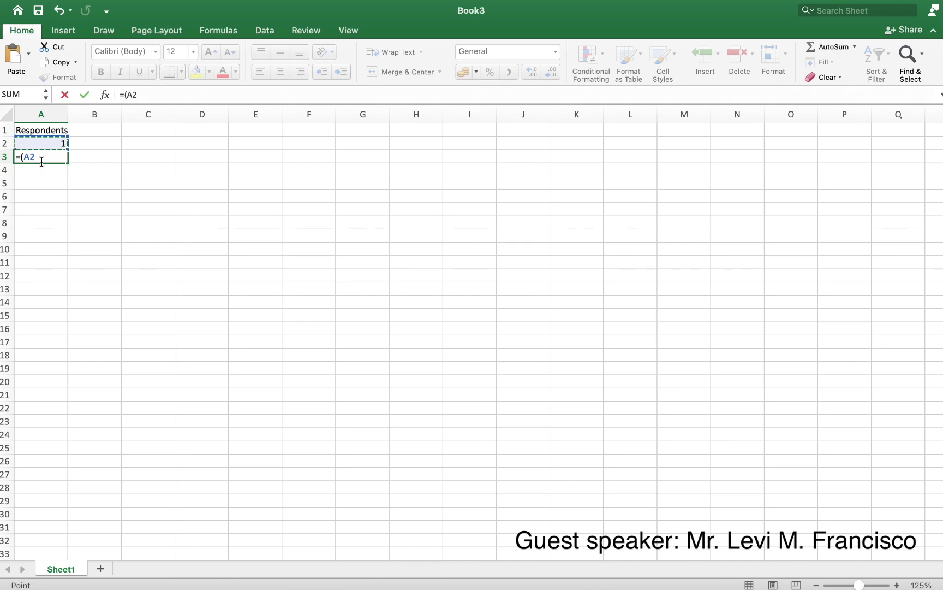
type("+1)")
key("Return")
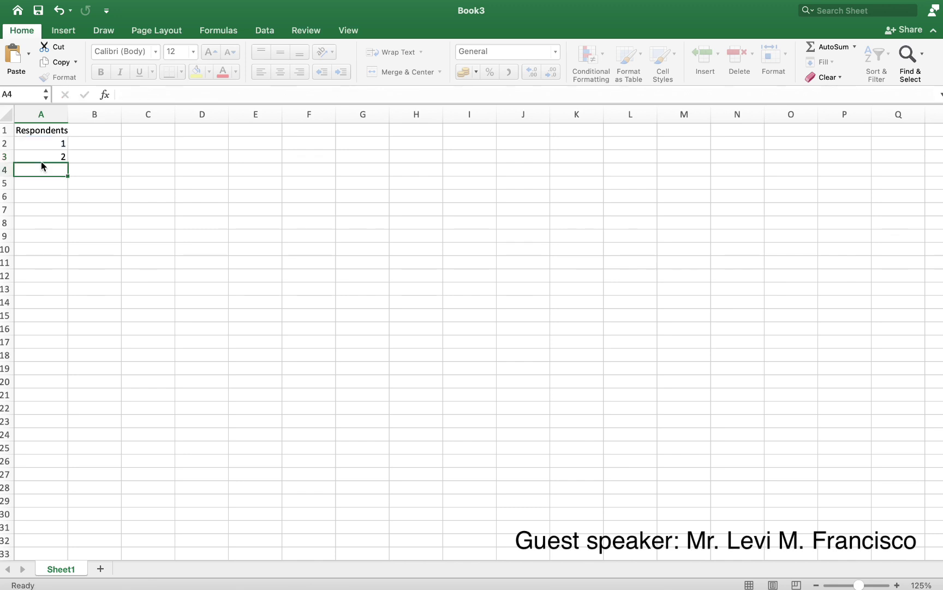
Copy the numbering formula in A3 and paste it into cells A4 through A51.
left_click(57, 155)
right_click(57, 156)
left_click(73, 176)
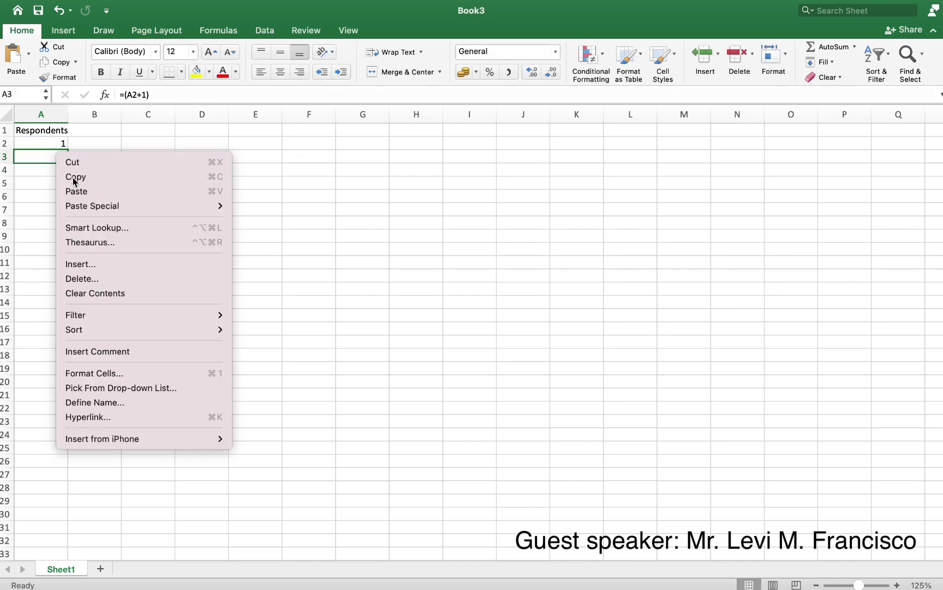
left_click_drag(46, 167, 48, 170)
key("shift+Down")
key("shift+Down")
key("shift+Down")
key("shift+Down")
key("shift+Down")
key("shift+Down")
key("shift+Down")
key("shift+Down")
key("shift+Down")
key("shift+Down")
key("shift+Down")
key("shift+Down")
key("shift+Down")
key("shift+Down")
key("shift+Down")
key("shift+Down")
key("shift+Down")
key("shift+Down")
key("shift+Down")
key("shift+Down")
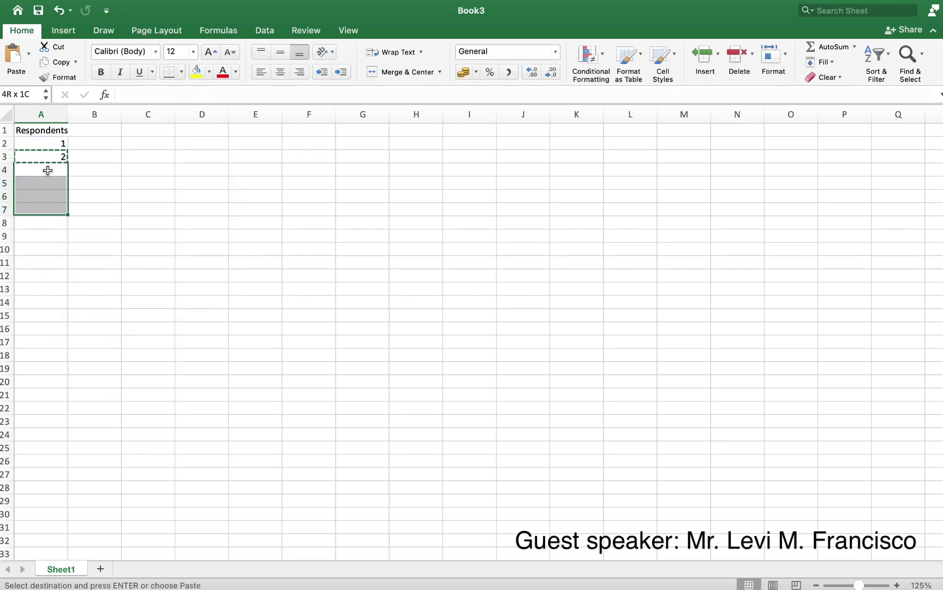
key("shift+Down")
key("shift+Down")
key("shift+Down")
key("shift+Down")
key("shift+Down")
key("shift+Down")
key("shift+Down")
key("shift+Down")
key("shift+Down")
key("shift+Down")
key("shift+Down")
key("shift+Down")
key("shift+Down")
key("shift+Down")
key("shift+Down")
key("shift+Down")
key("shift+Down")
key("shift+Down")
key("shift+Down")
key("shift+Down")
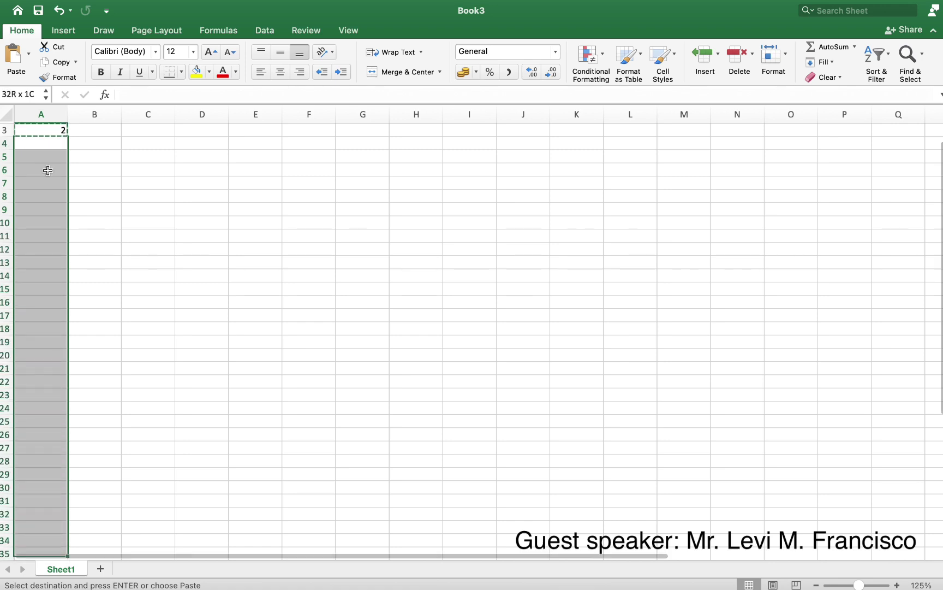
key("shift+Down")
key("shift+Down")
key("shift+Down")
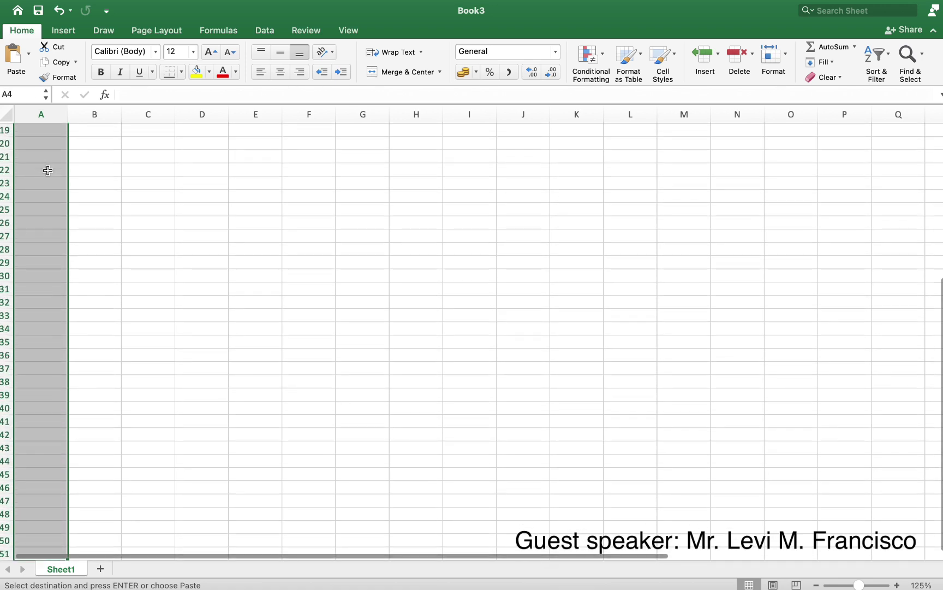
right_click(41, 260)
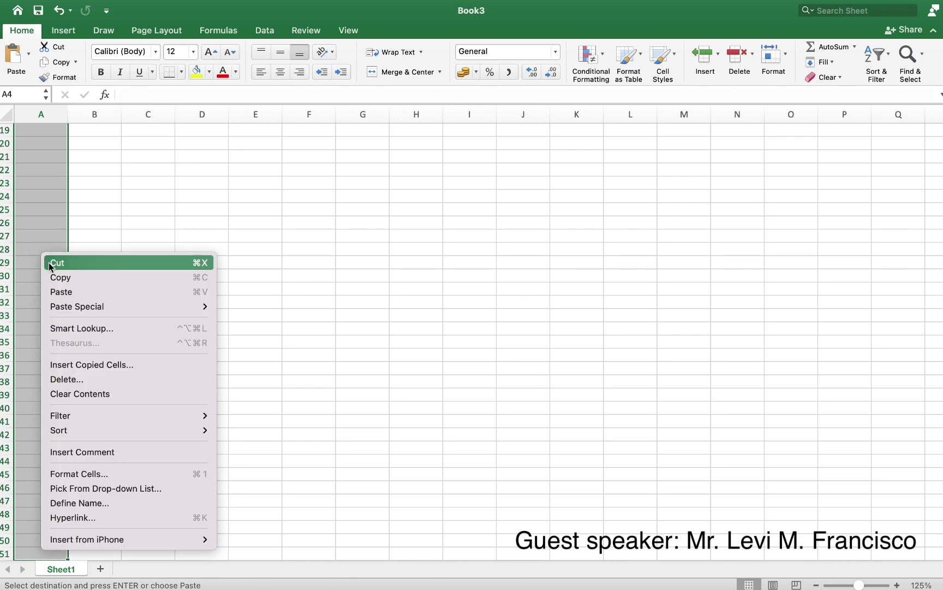
left_click(57, 289)
scroll(57, 293, "down", 10)
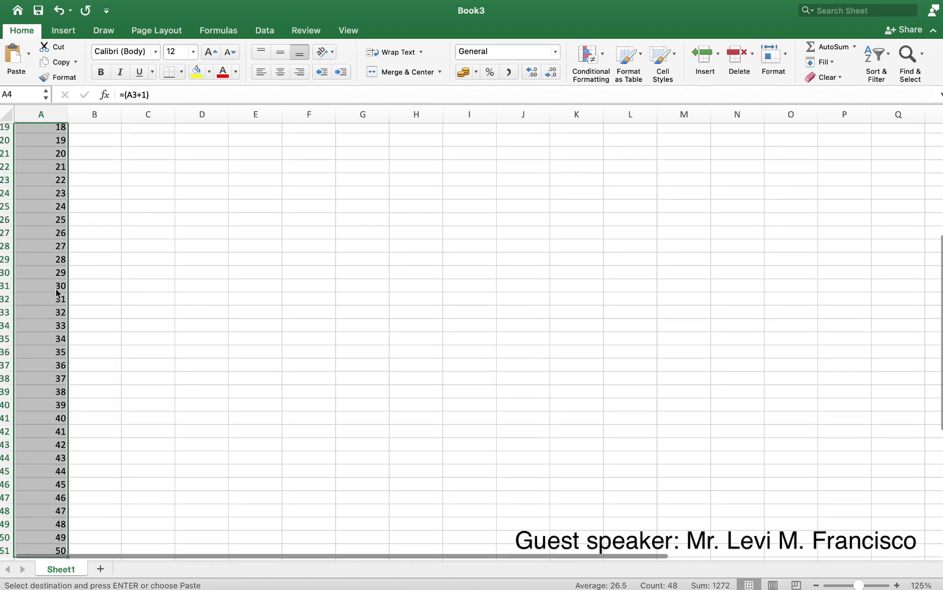
Clear the contents of cells A12 through A51 to keep only respondents 1 to 10.
right_click(56, 249)
key("Escape")
left_click(84, 259)
left_click(55, 434)
key("shift+Up")
key("shift+Up")
key("shift+Up")
key("shift+Up")
key("shift+Up")
key("shift+Up")
key("shift+Up")
key("shift+Up")
key("shift+Up")
key("shift+Up")
key("shift+Up")
key("shift+Up")
key("shift+Up")
key("shift+Up")
key("shift+Up")
key("shift+Up")
key("shift+Up")
key("shift+Up")
key("shift+Up")
key("shift+Up")
key("shift+Up")
key("shift+Up")
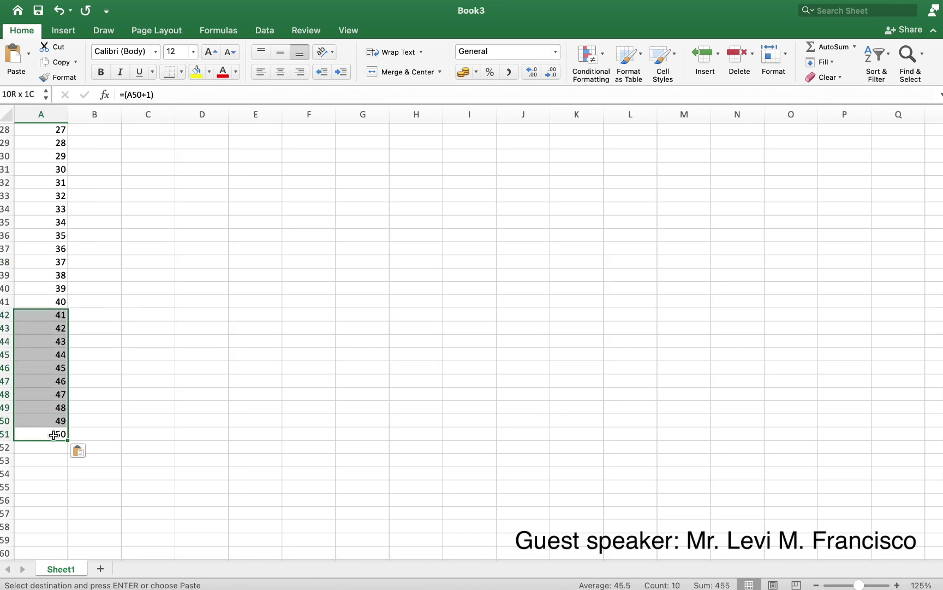
key("shift+Up")
key("shift+Up")
key("shift+Up")
key("shift+Up")
key("shift+Up")
key("shift+Up")
key("shift+Up")
key("shift+Up")
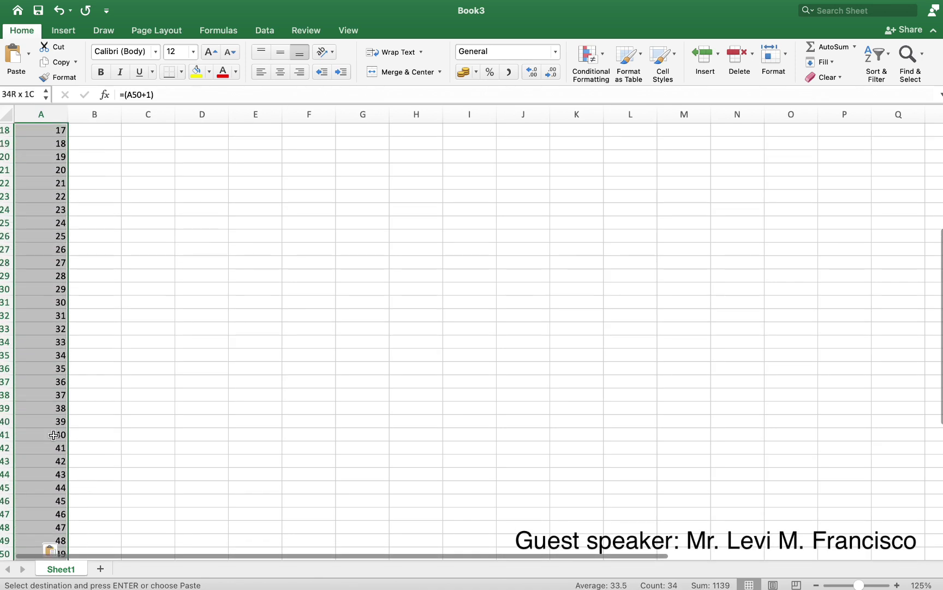
key("shift+Up")
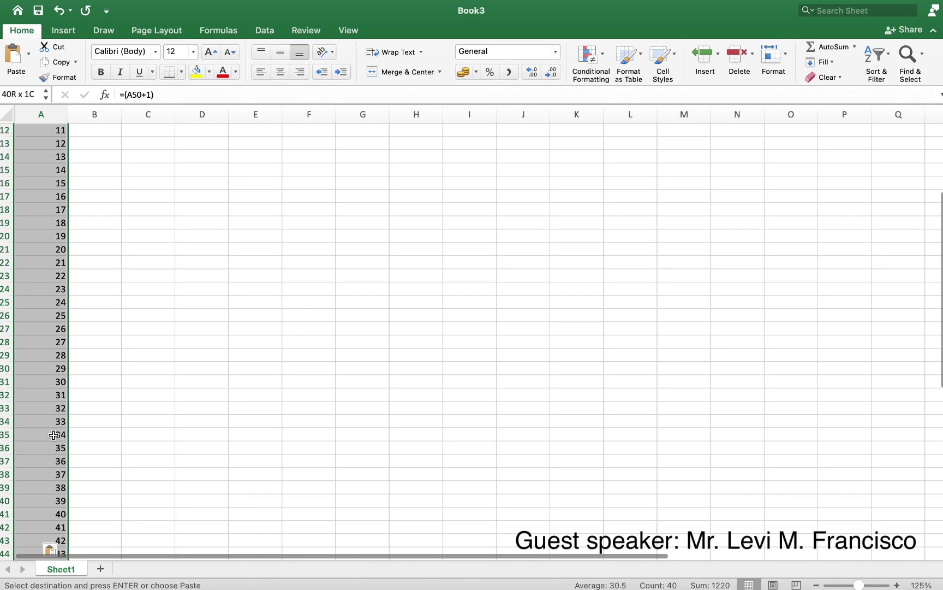
scroll(54, 435, "up", 3)
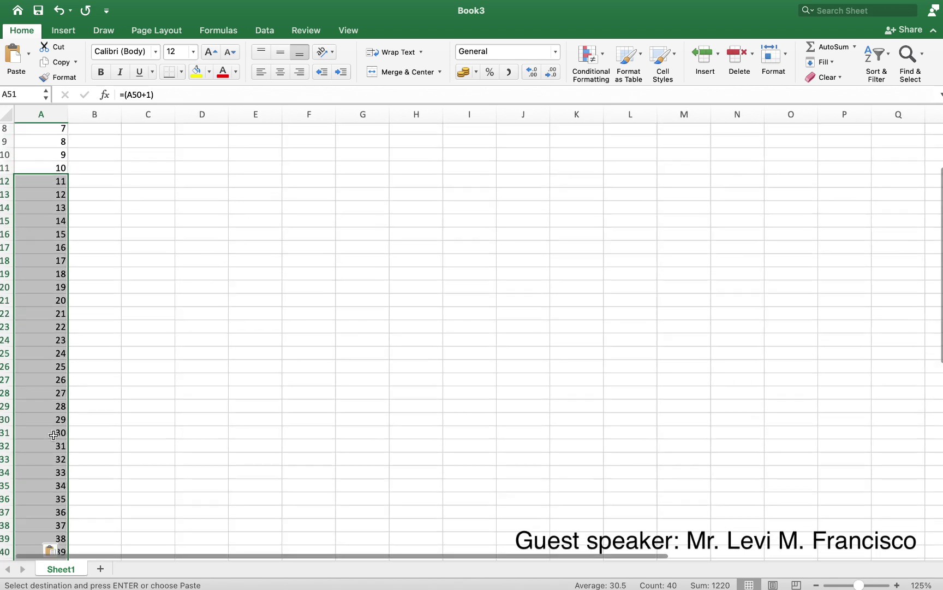
key("Delete")
scroll(53, 437, "up", 12)
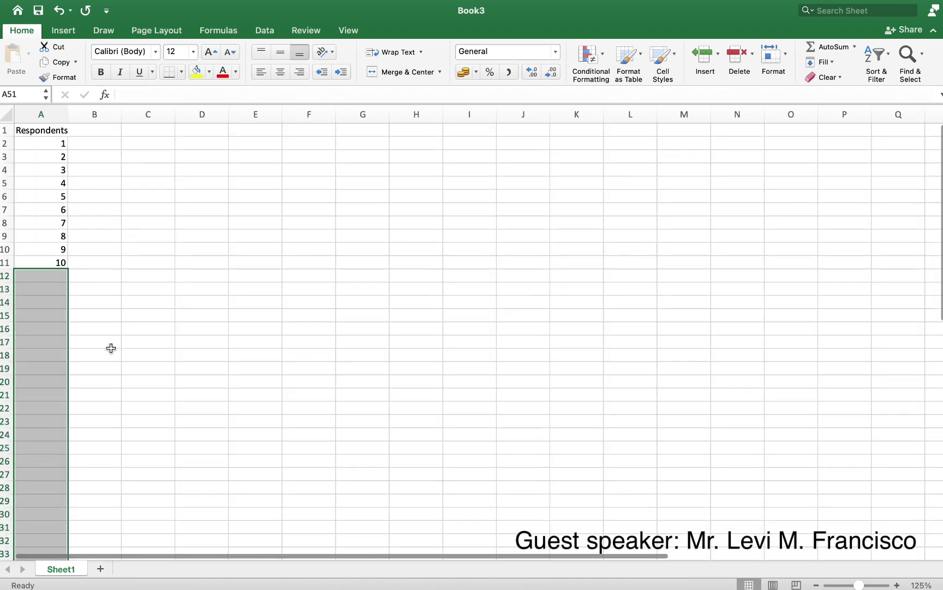
left_click(107, 278)
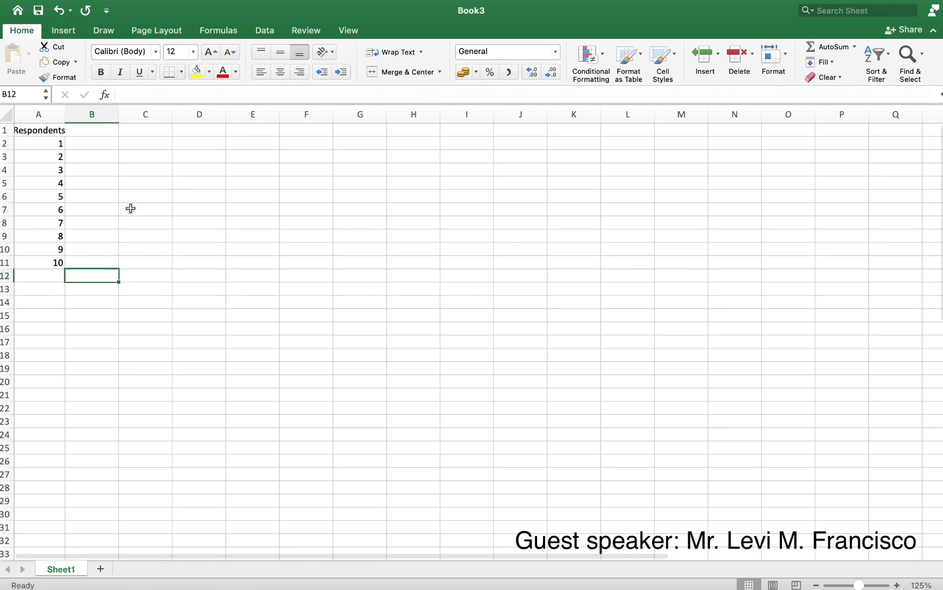
Enter the question headers Q1, Q2, Q3, Q4 and Q5 in cells B1 through F1.
left_click(99, 131)
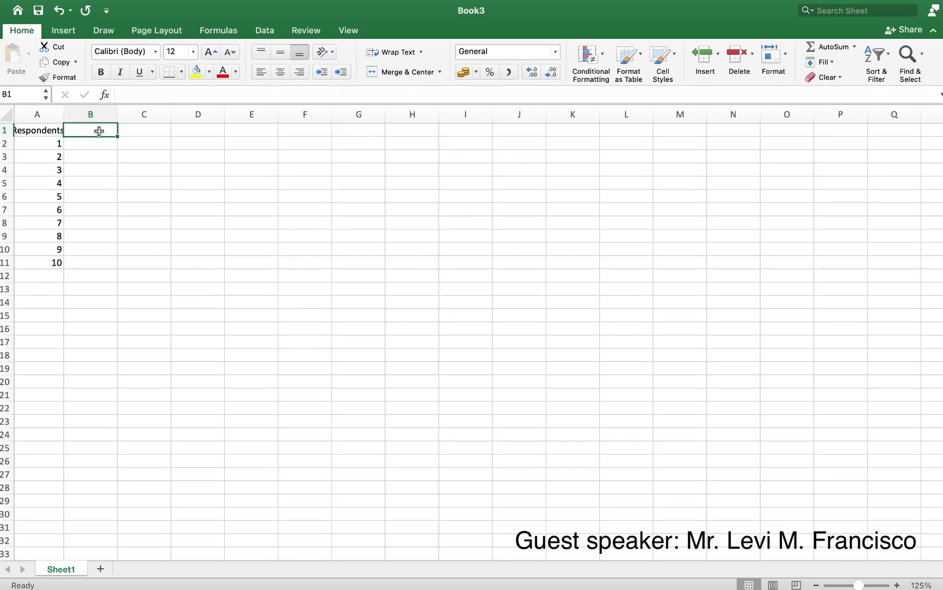
double_click(99, 131)
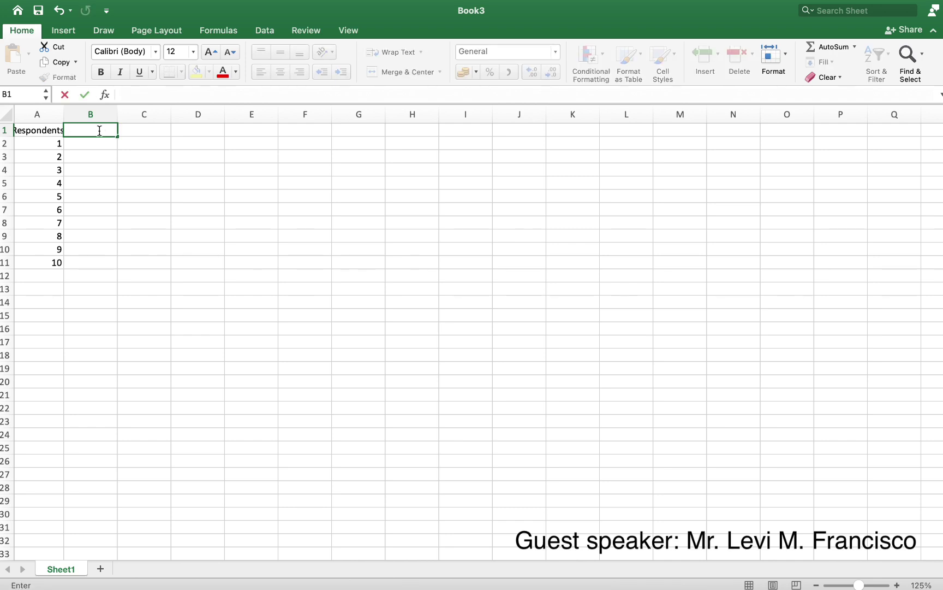
type("Q1")
key("Tab")
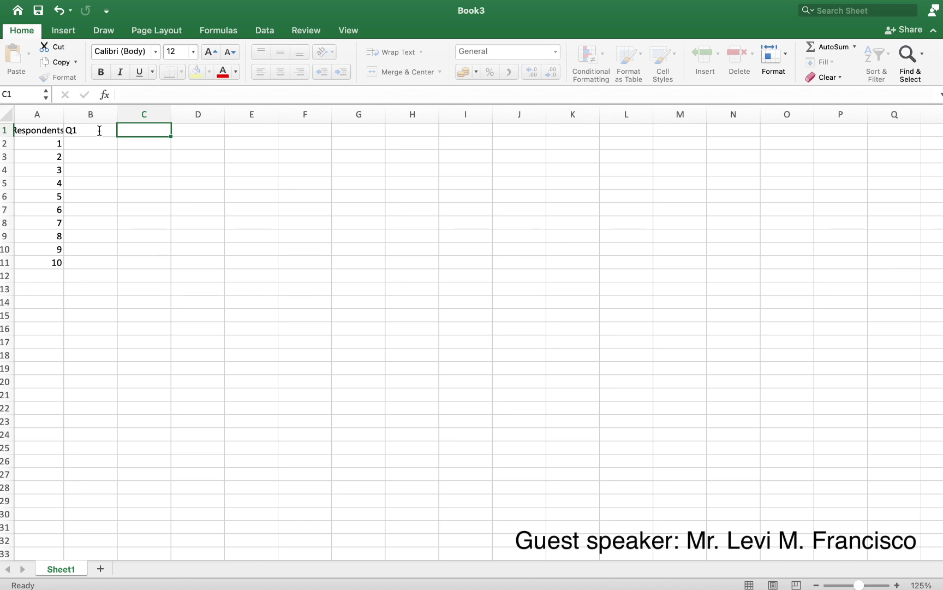
type("Q2")
key("Tab")
type("Q3")
key("Tab")
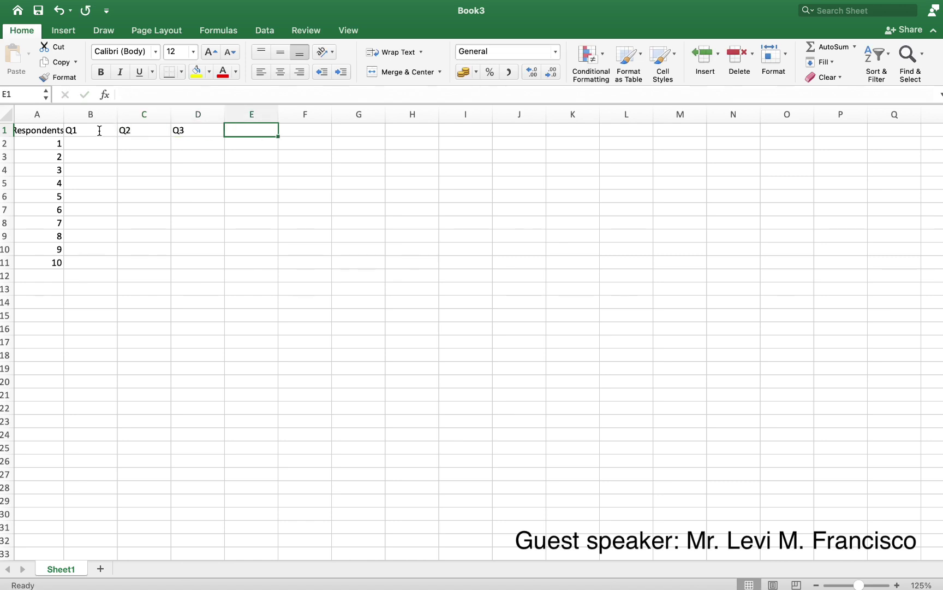
type("Q4")
key("Tab")
type("Q5")
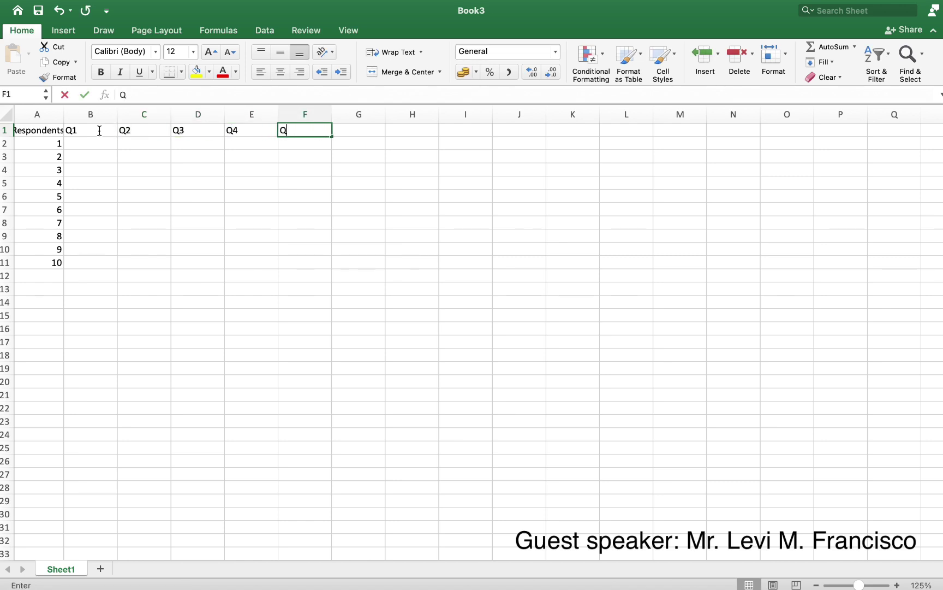
key("Tab")
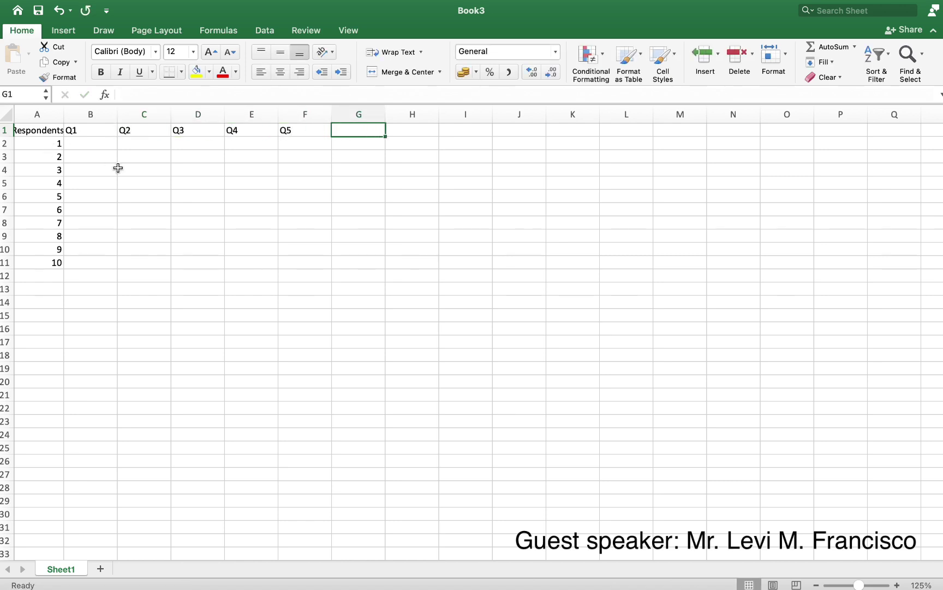
Center the contents of columns A through F horizontally and vertically, and widen these columns equally.
scroll(59, 175, "left", 1)
left_click_drag(36, 114, 307, 115)
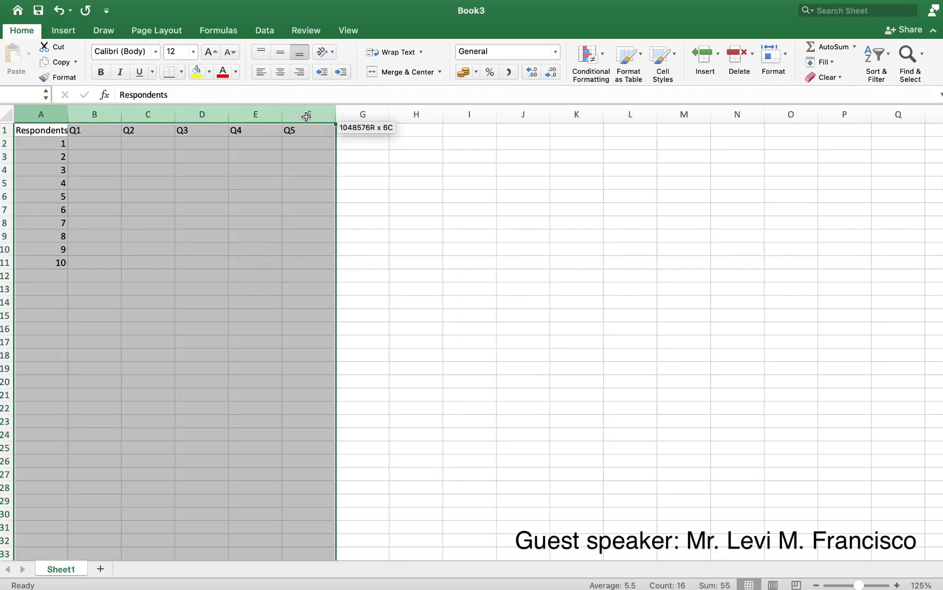
left_click(280, 71)
left_click(282, 53)
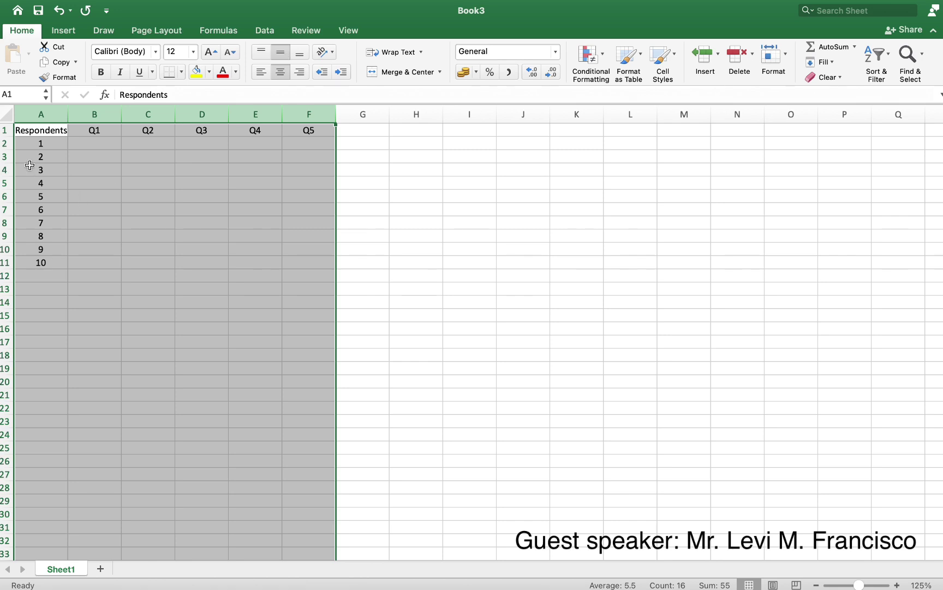
left_click_drag(122, 111, 157, 110)
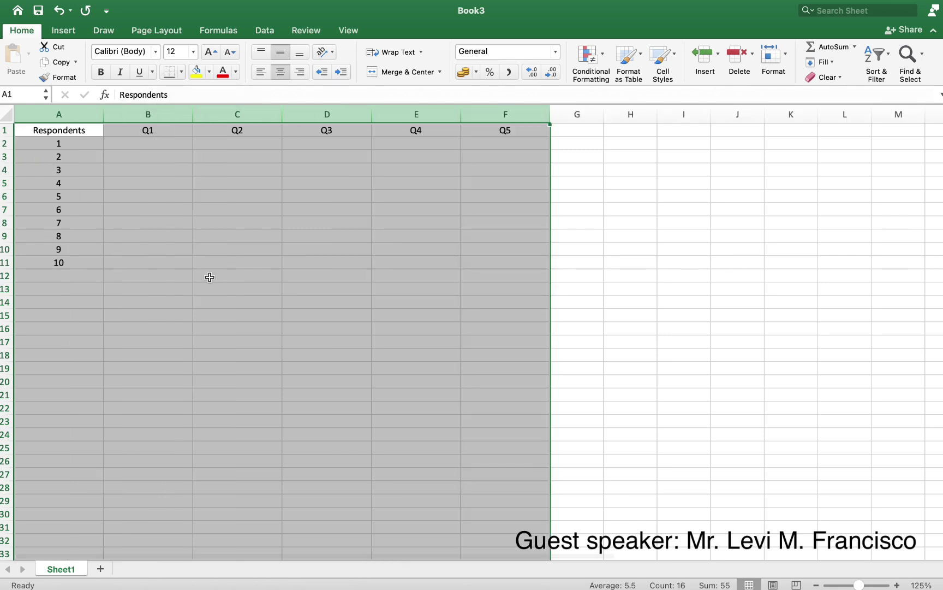
left_click(237, 365)
Enter "Strongly Agree" in cell B2 as the first respondent's answer to Q1.
scroll(236, 364, "up", 10)
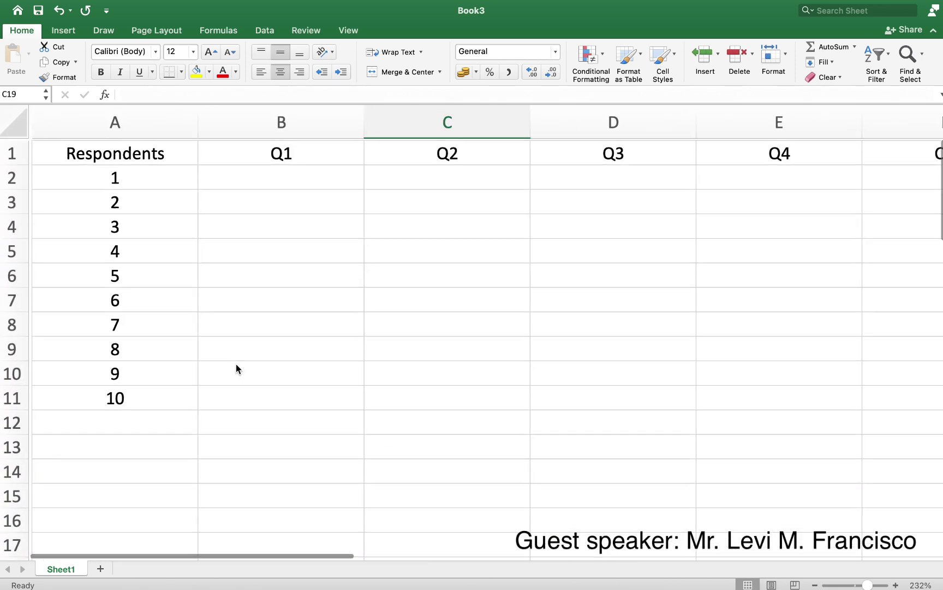
right_click(236, 364)
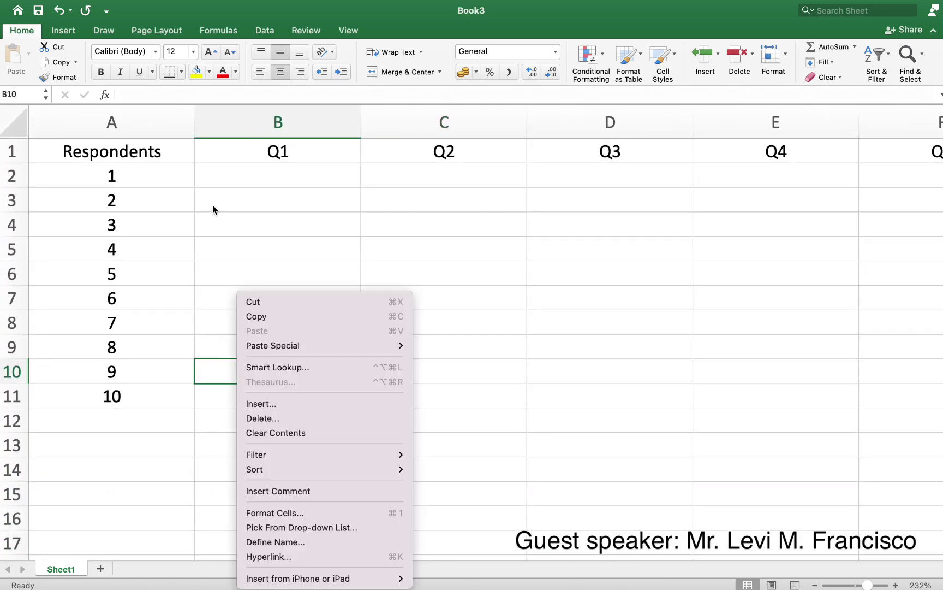
left_click(243, 177)
left_click(244, 176)
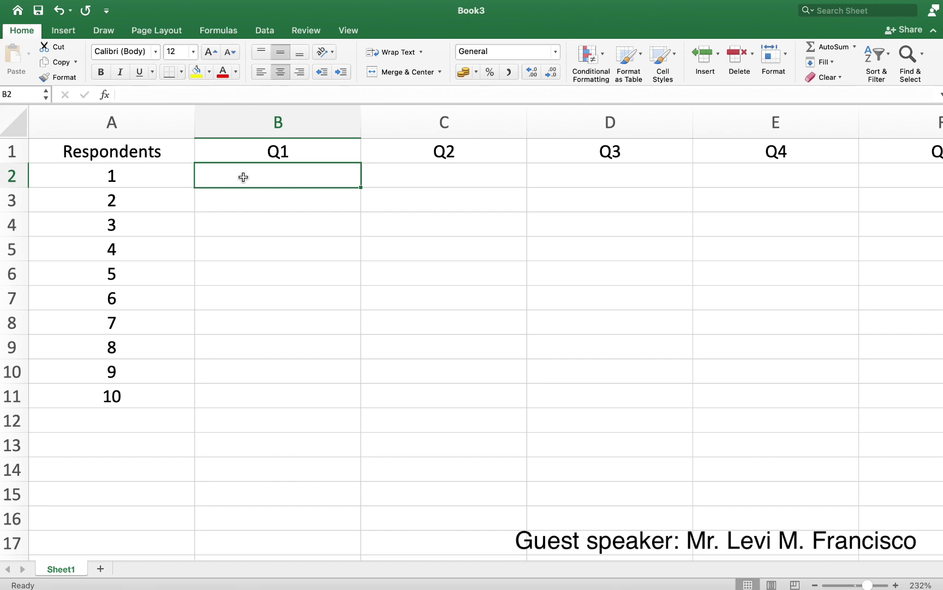
type("STRON")
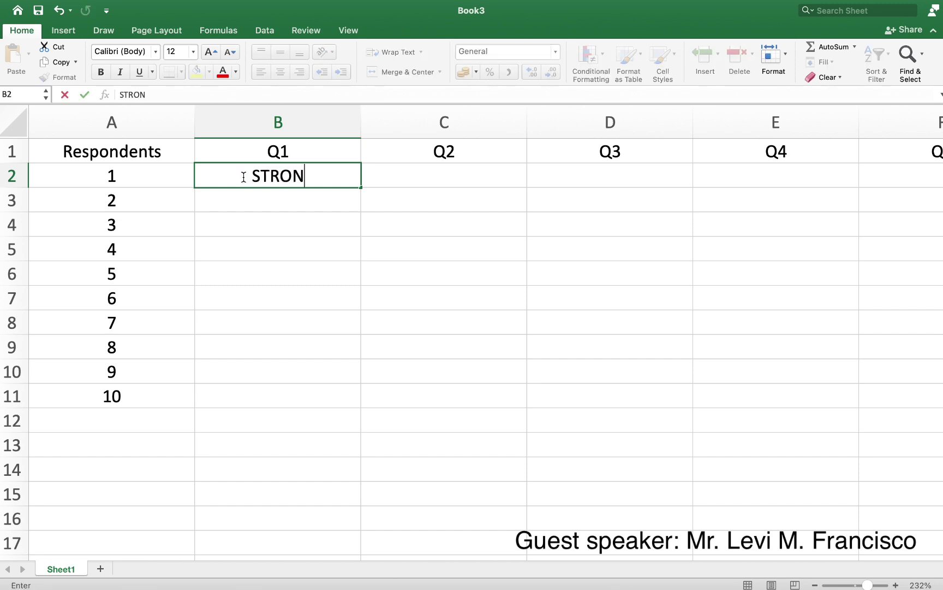
type("GLY\\")
key("BackSpace")
key("BackSpace")
key("BackSpace")
key("BackSpace")
key("BackSpace")
key("BackSpace")
key("BackSpace")
key("BackSpace")
type("tro")
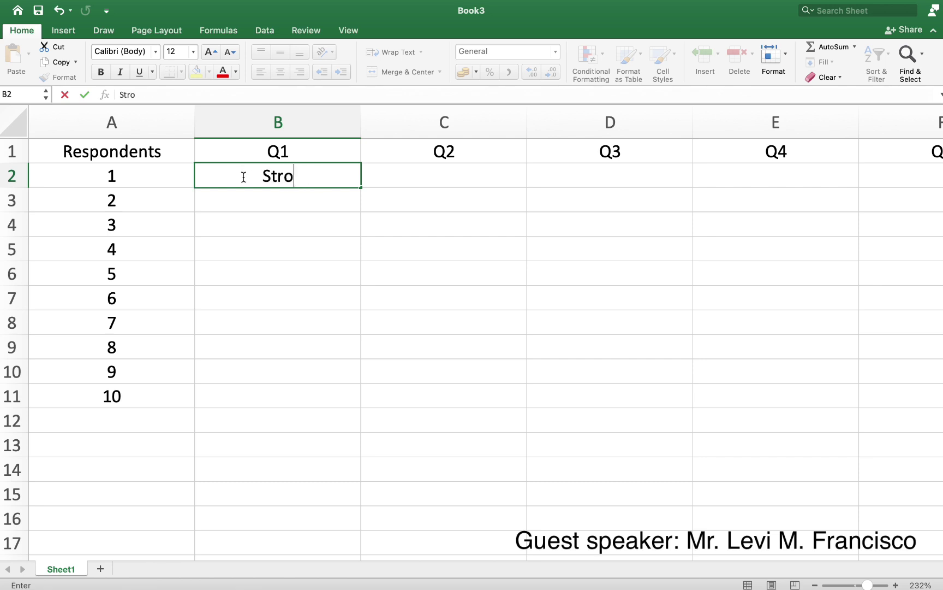
type("ngly Ag")
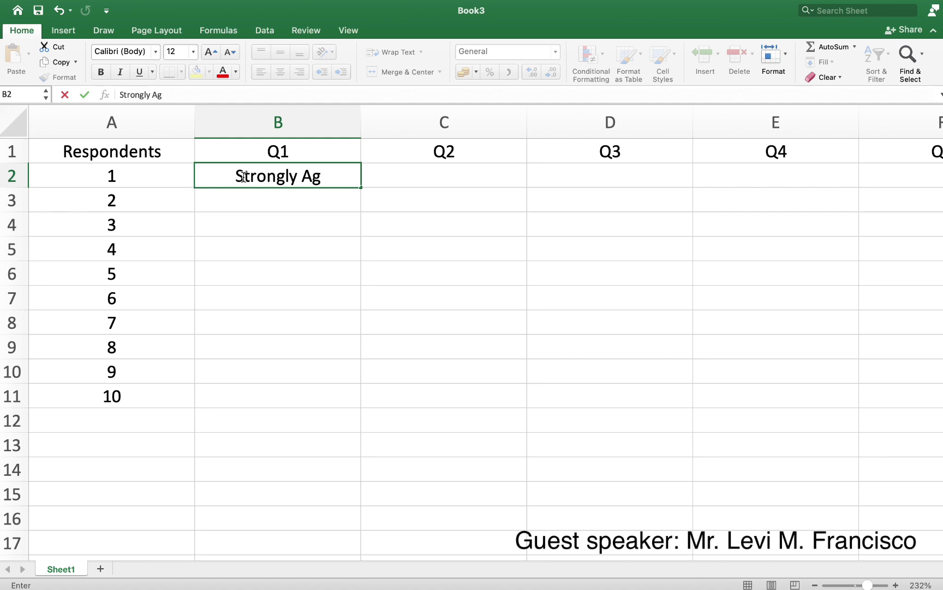
type("ree")
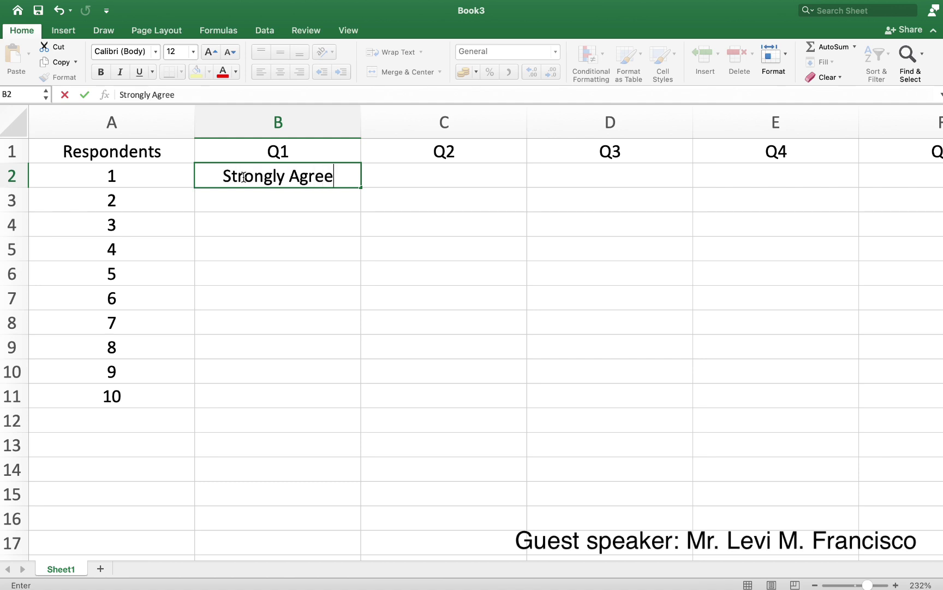
key("Return")
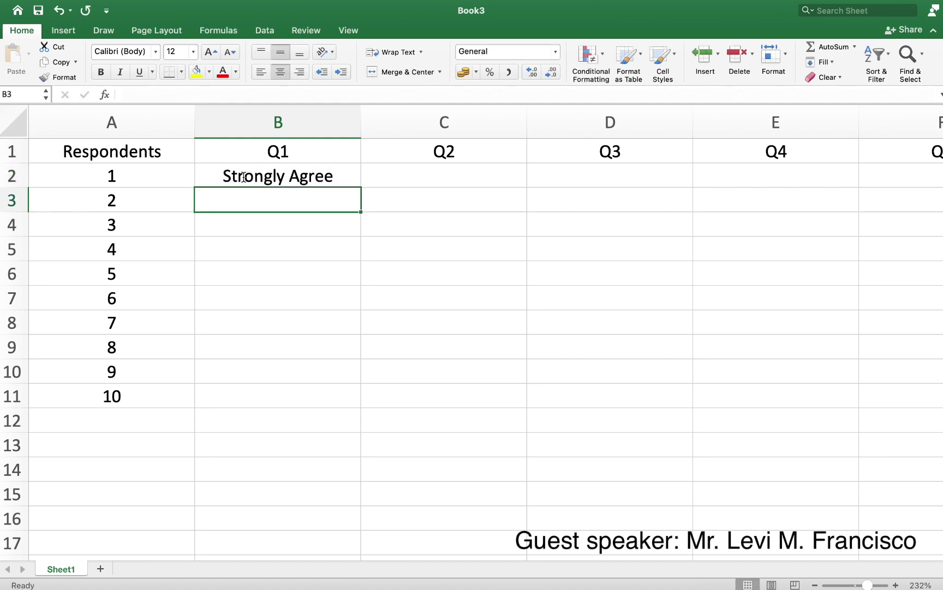
Enter "Strongly Disagree", "Agree", "Disagree" and "Neither" in cells B3 through B6 as the Q1 answers of respondents 2 to 5.
type("Strongl")
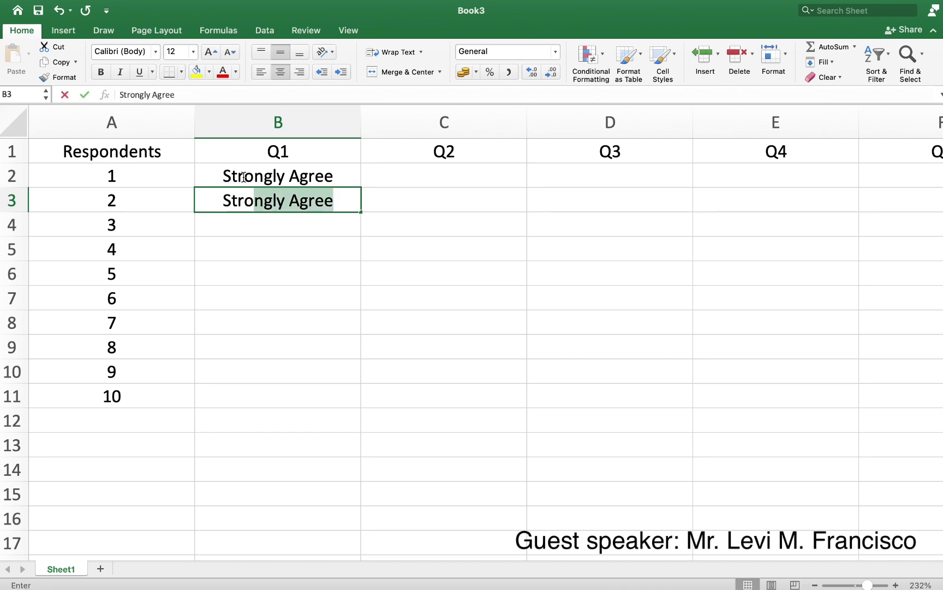
type("y Dis")
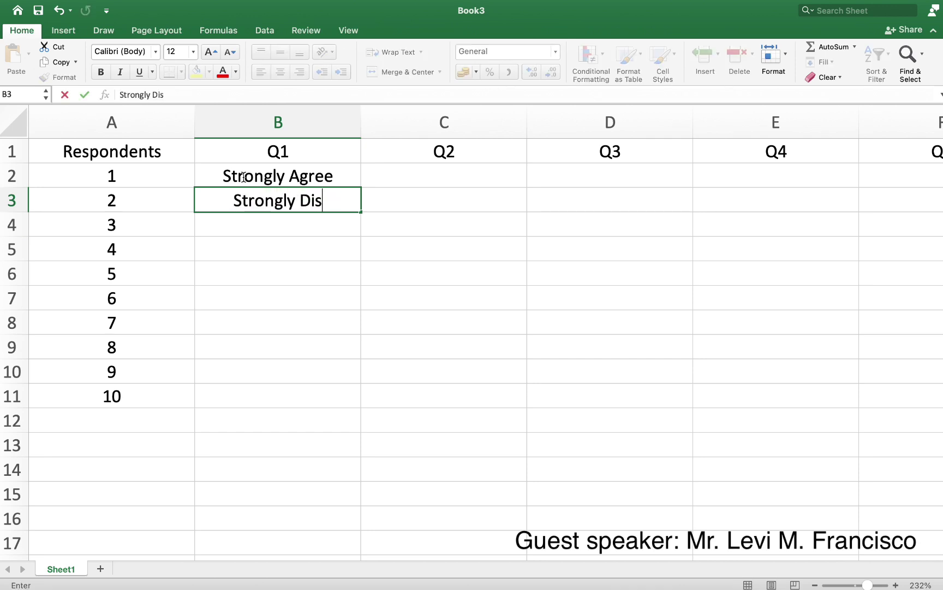
type("agree")
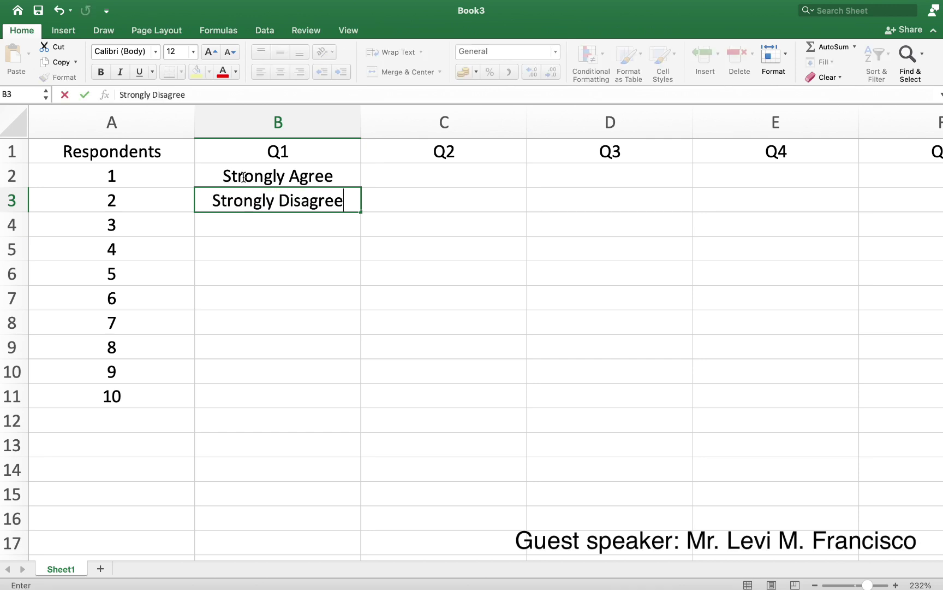
key("Return")
type("Agree")
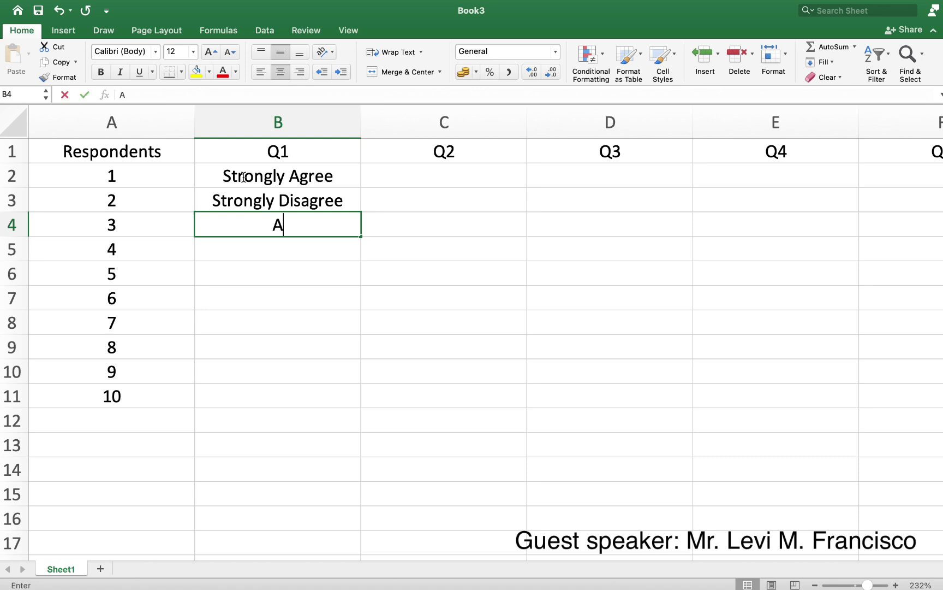
key("Return")
type("Disagree")
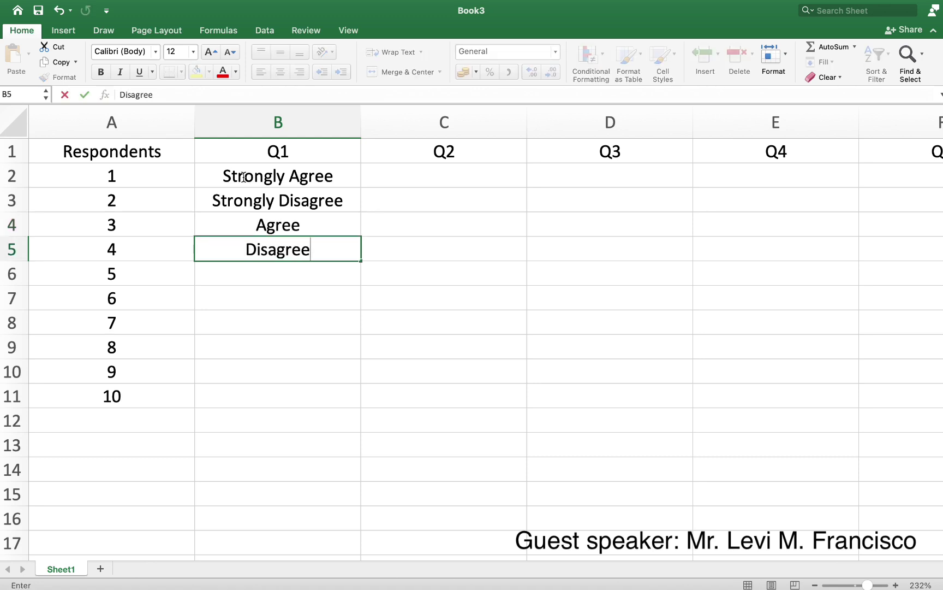
key("Return")
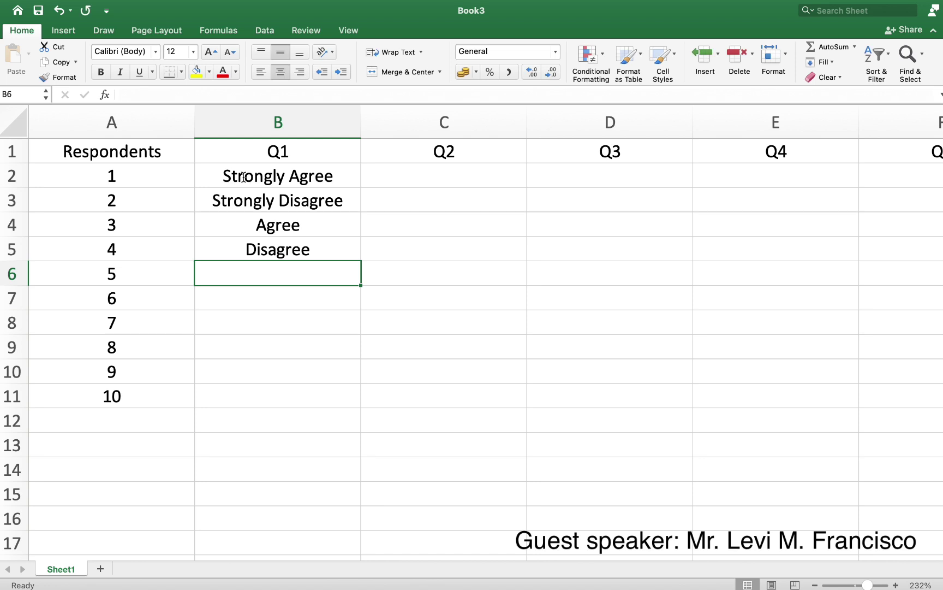
type("Neith")
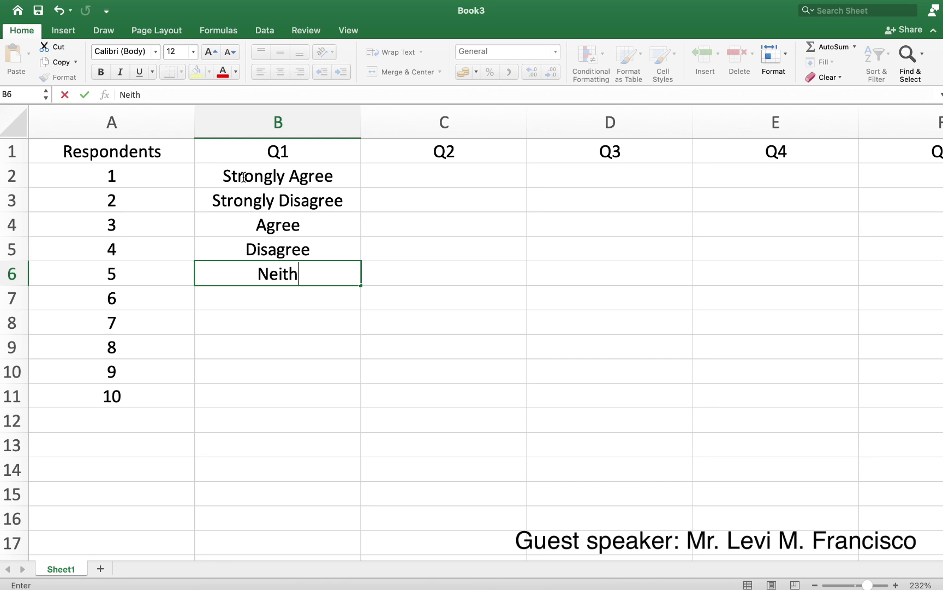
type("er")
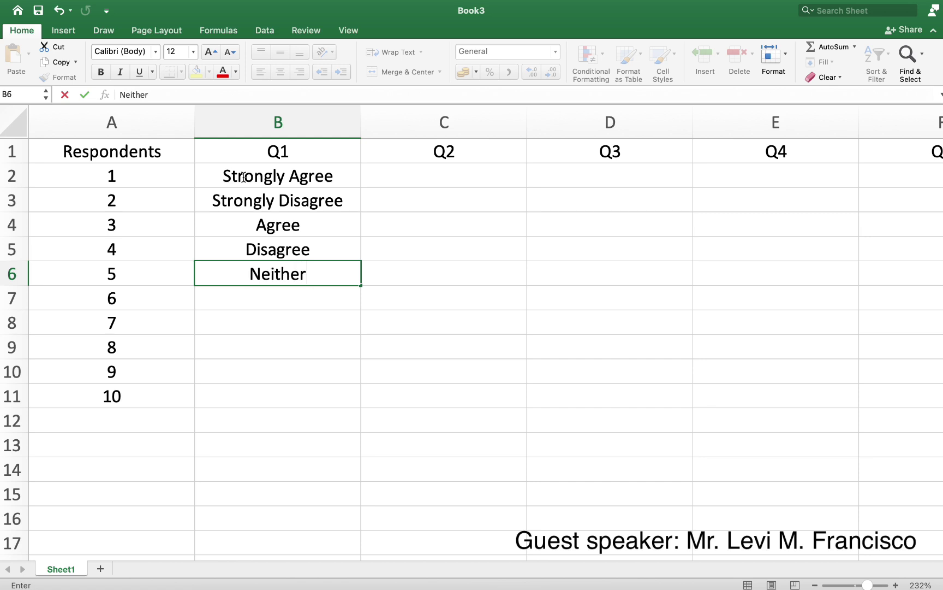
key("Return")
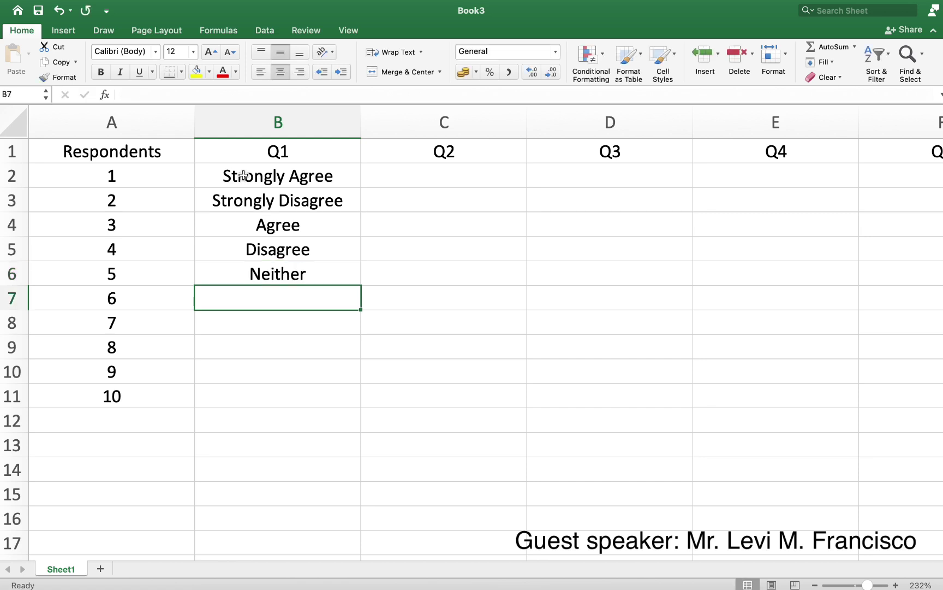
Fill the remaining answer cells for Q1 to Q5, down to respondent 10, by copying and pasting the existing Q1 answers.
scroll(499, 263, "down", 1)
left_click_drag(273, 177, 290, 251)
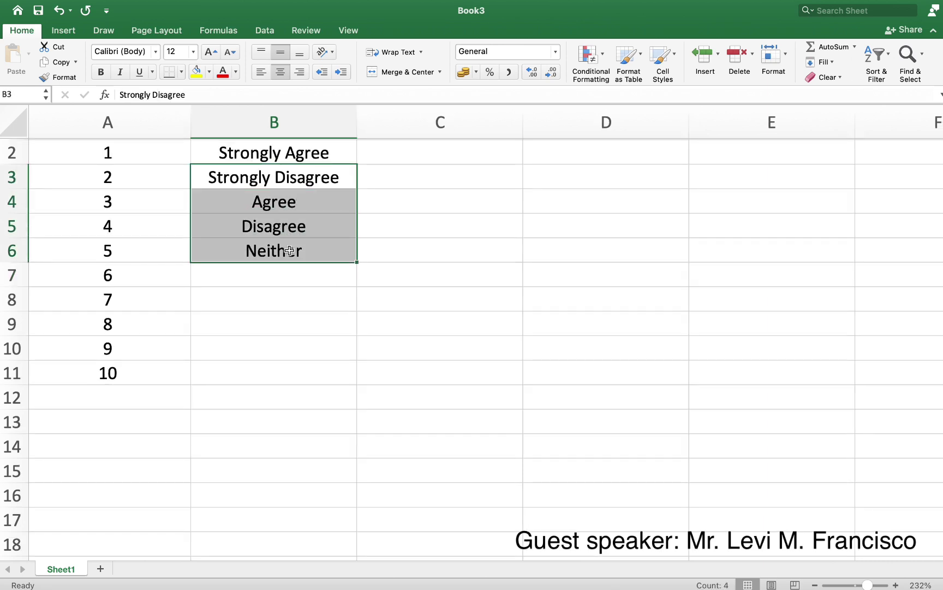
right_click(301, 230)
left_click_drag(299, 259, 290, 328)
right_click(290, 306)
left_click(273, 152)
left_click_drag(273, 151, 273, 250)
right_click(270, 152)
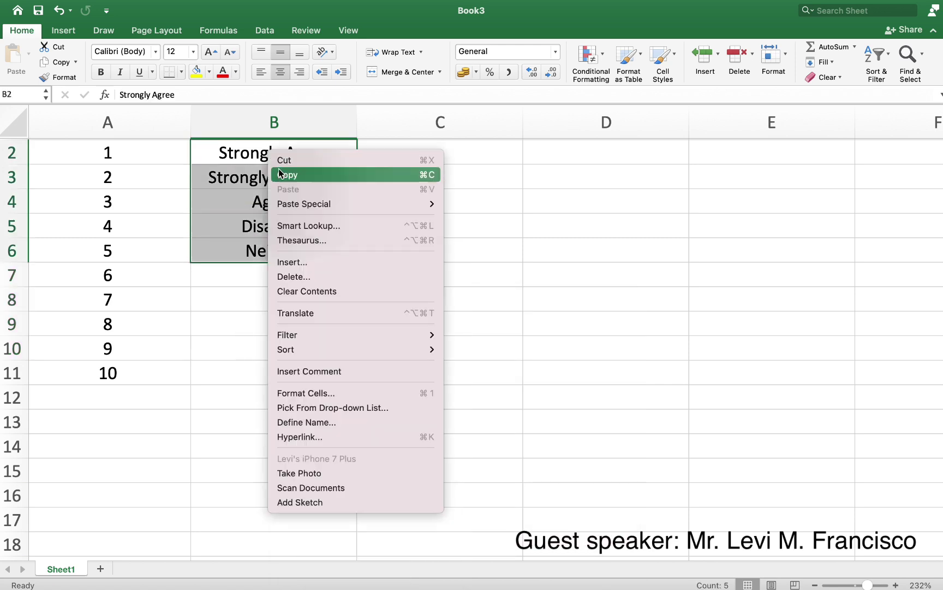
left_click(279, 174)
left_click(407, 219)
key("super+v")
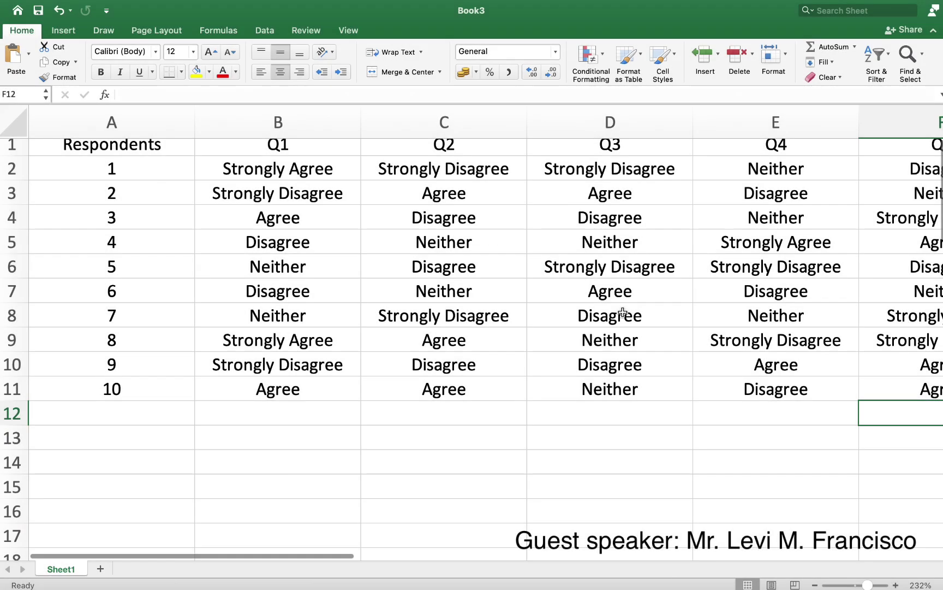
Rename the sheet holding the survey answers as "Text Responses".
scroll(623, 313, "down", 3)
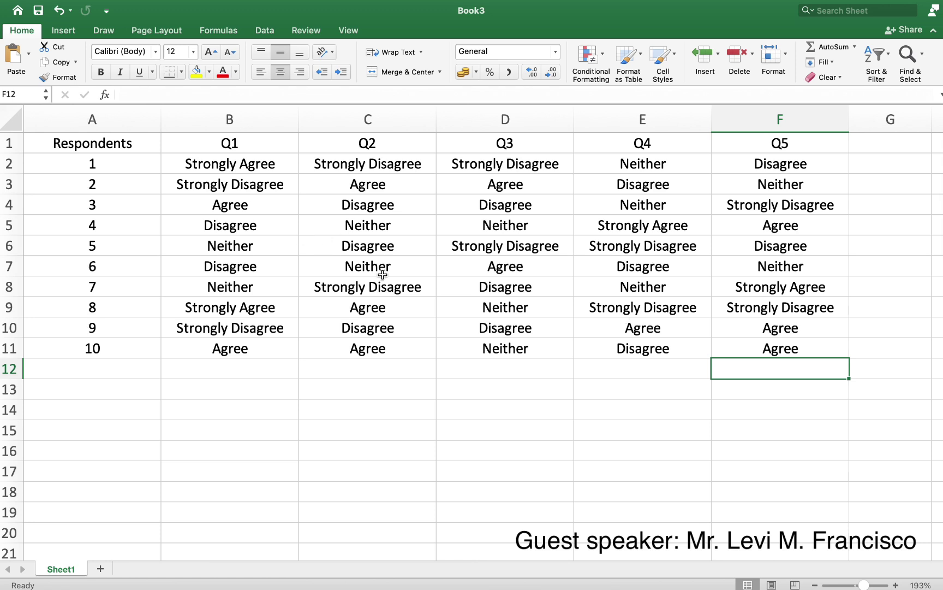
double_click(62, 573)
type("Text")
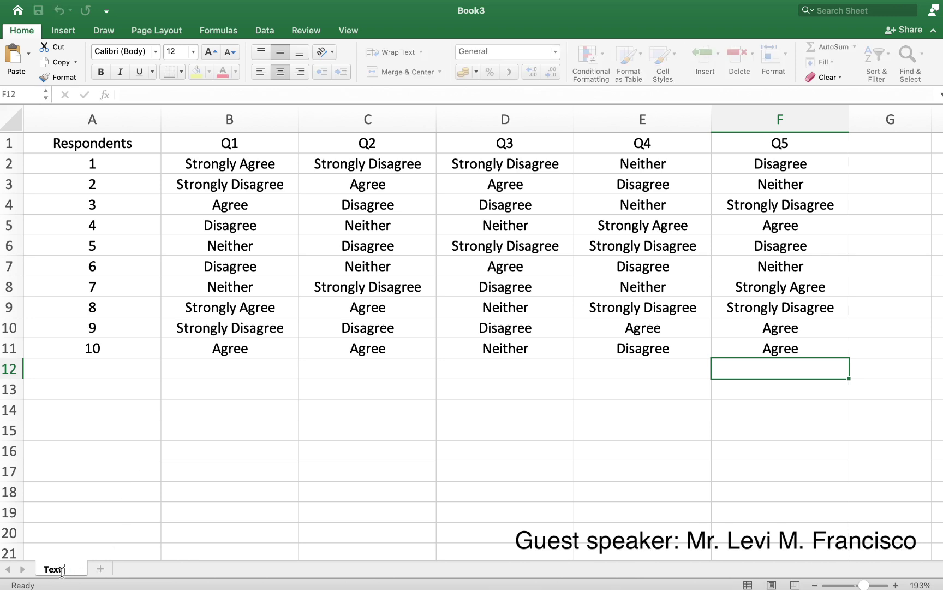
type("Responses")
key("Return")
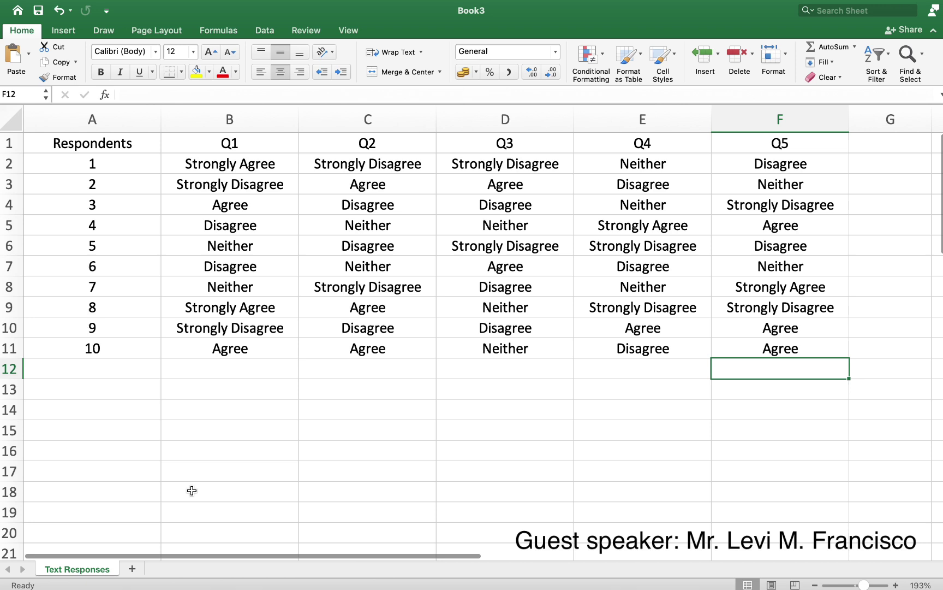
Add a new worksheet and name it "Numerical responses".
left_click(132, 571)
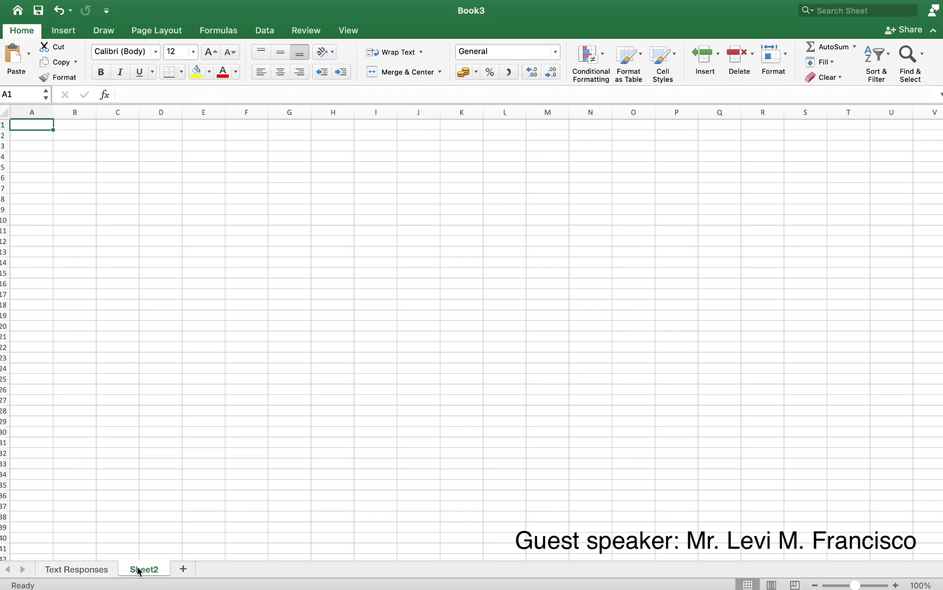
double_click(138, 569)
type("N")
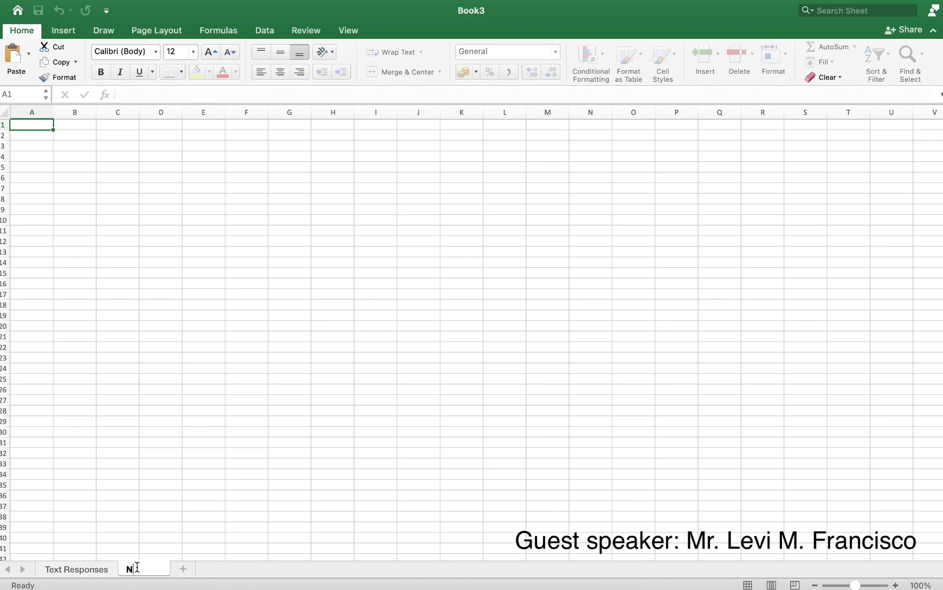
type("umerical responses")
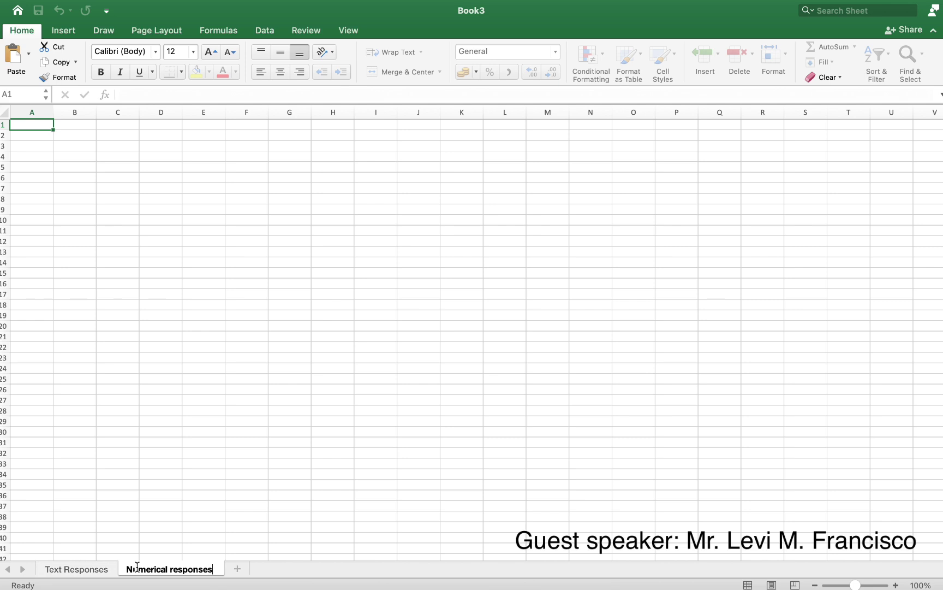
key("Return")
Copy the whole survey table, cells A1 through F11, from the Text Responses sheet.
left_click(79, 569)
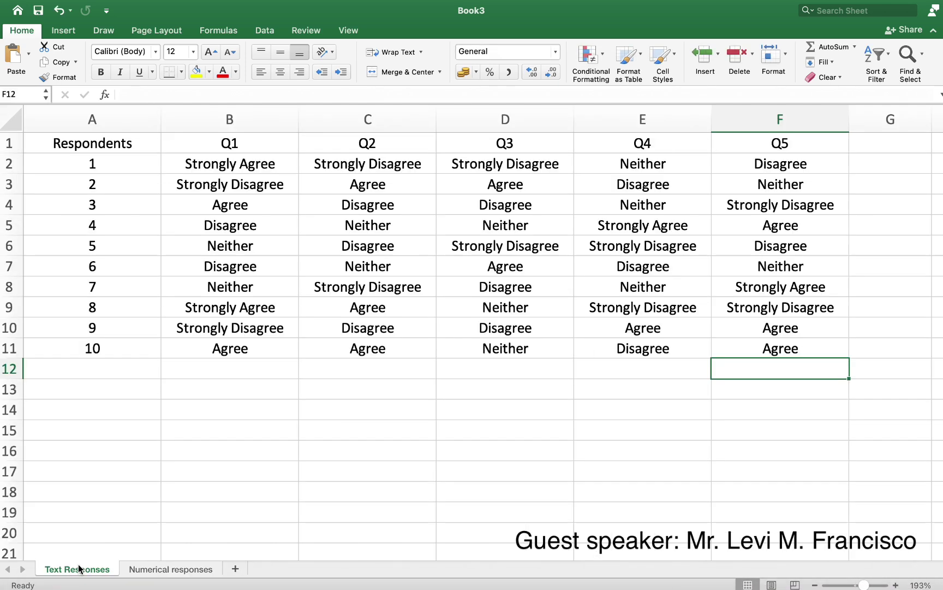
left_click(71, 139)
left_click_drag(114, 159, 758, 356)
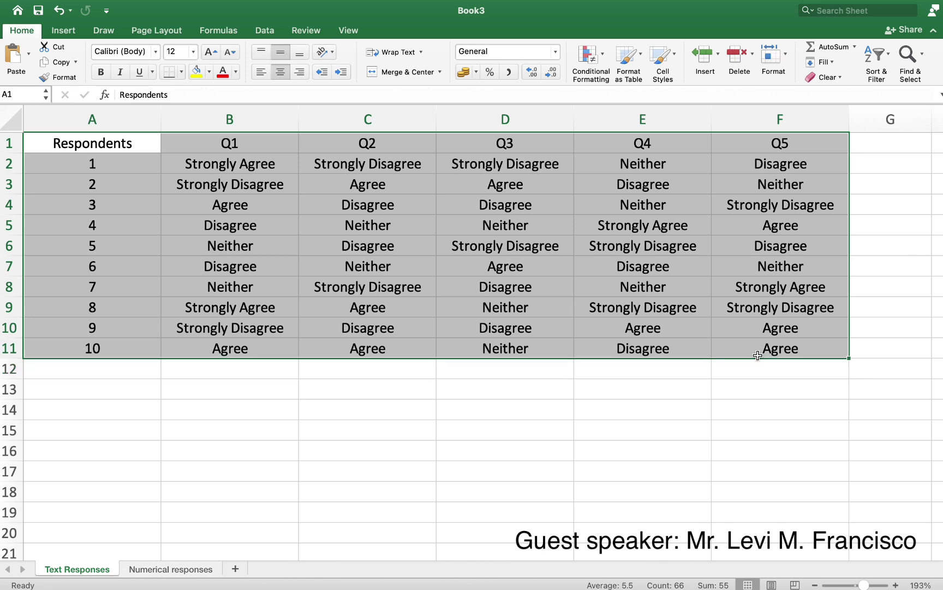
right_click(609, 286)
left_click(628, 291)
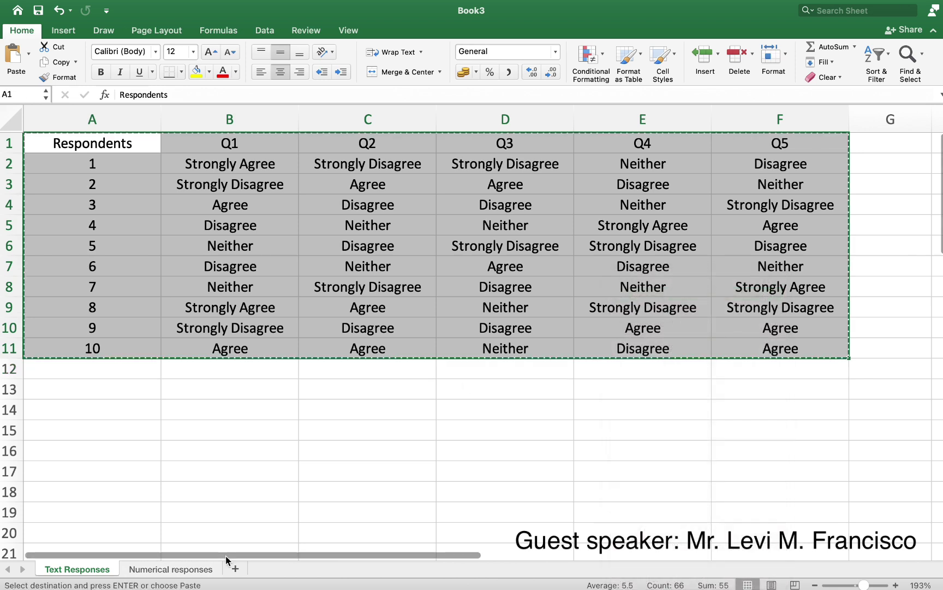
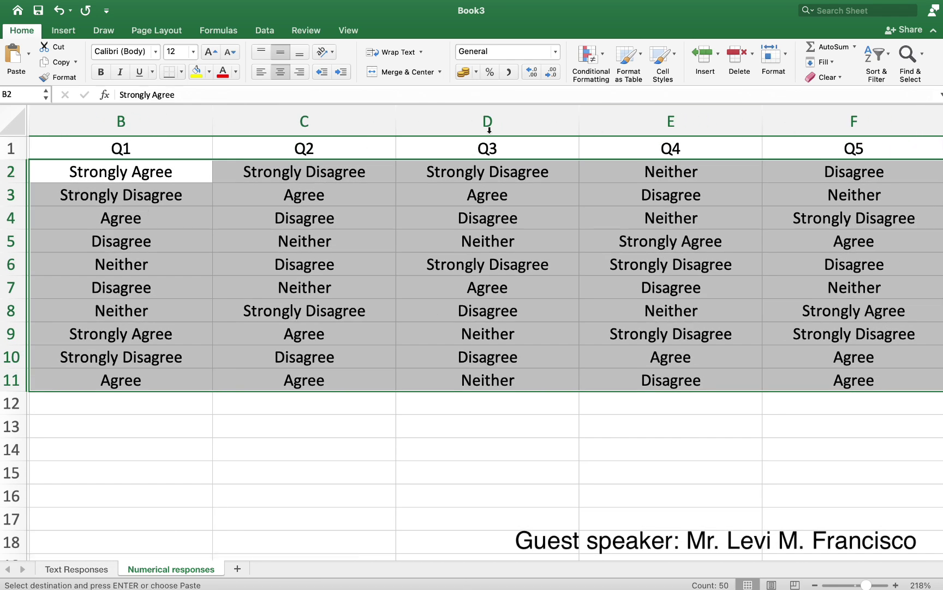
Replace every "Strongly Agree" in the selected answers on the Numerical responses sheet with 5.
left_click(913, 55)
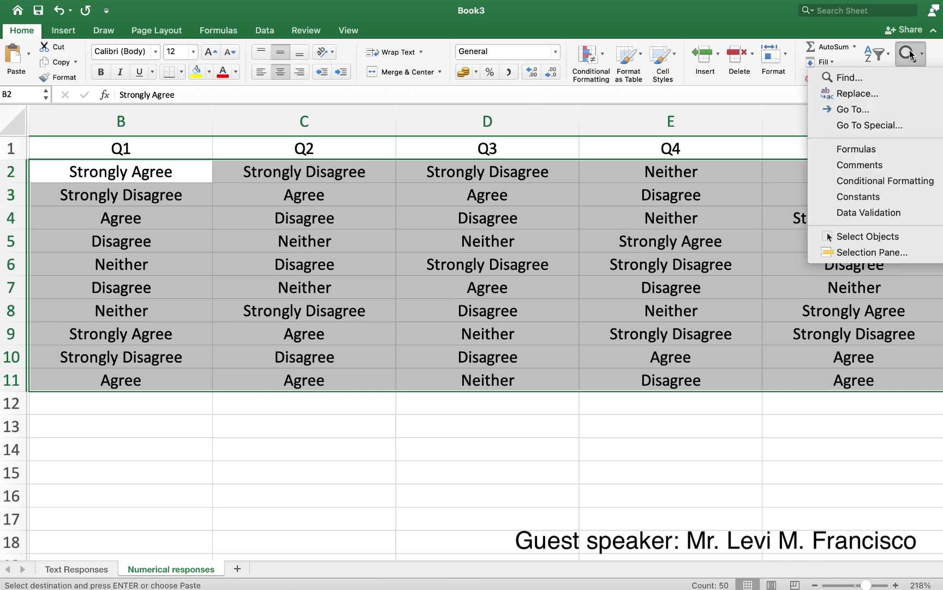
left_click(904, 60)
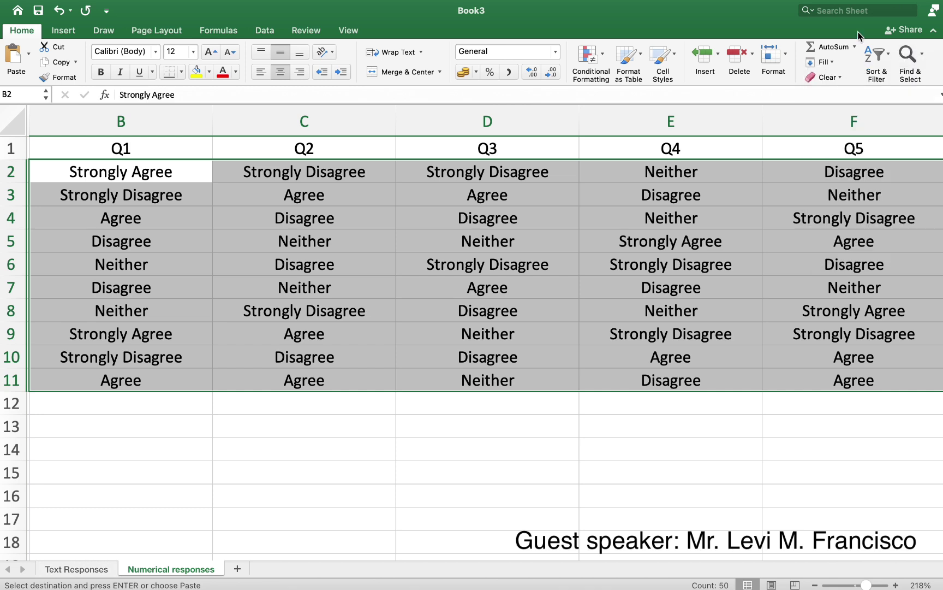
left_click(911, 55)
left_click(871, 94)
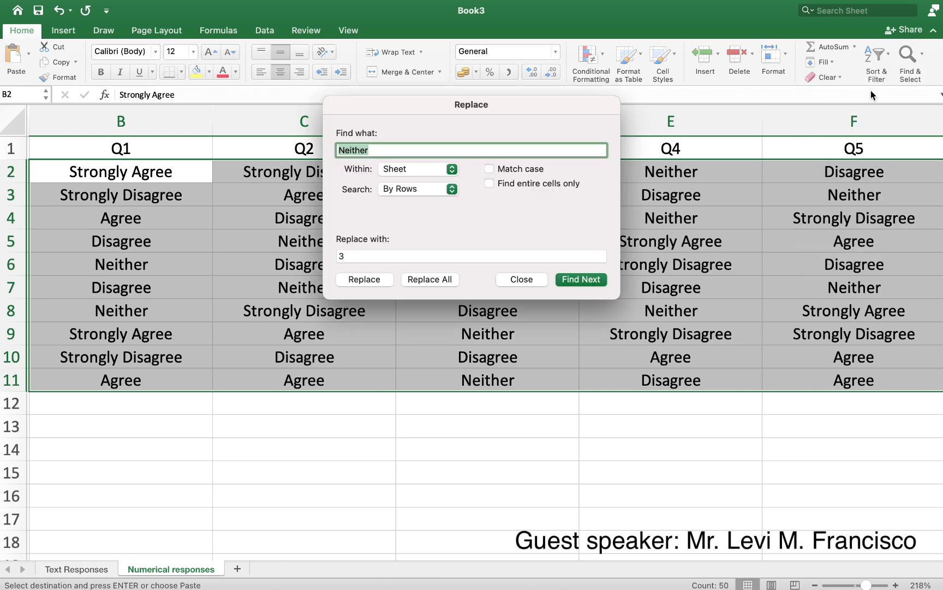
type("Strongly Agree")
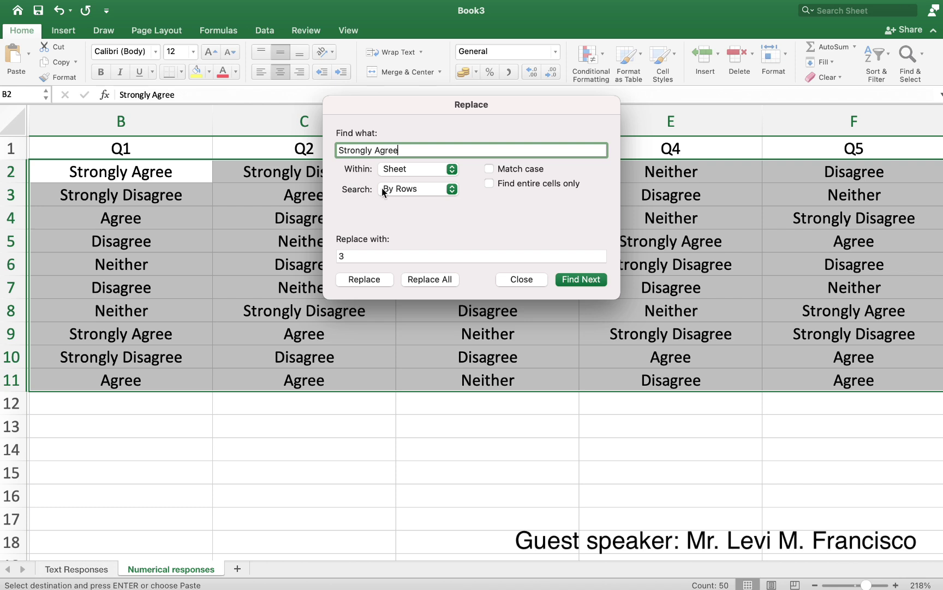
left_click(349, 250)
type("5")
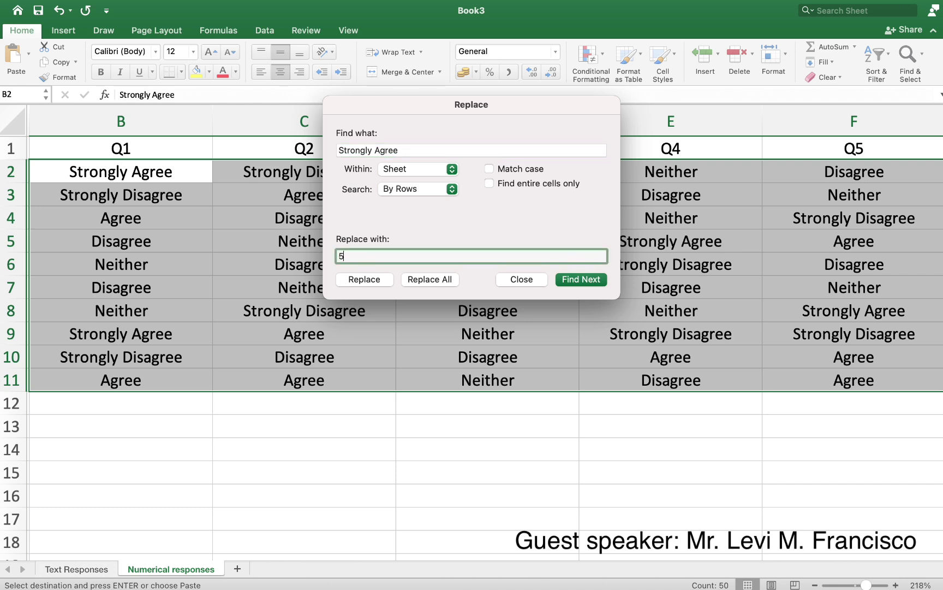
left_click(432, 277)
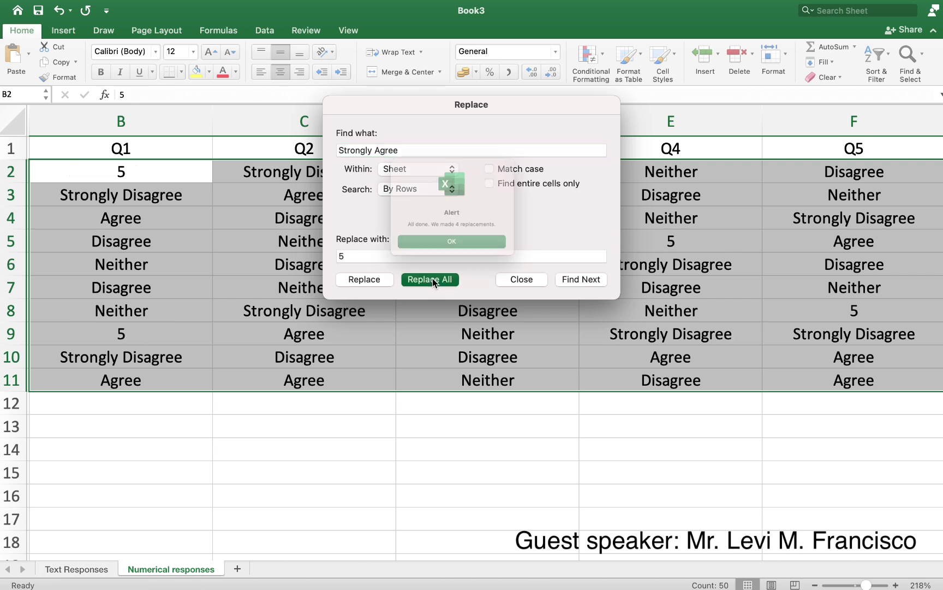
left_click(434, 261)
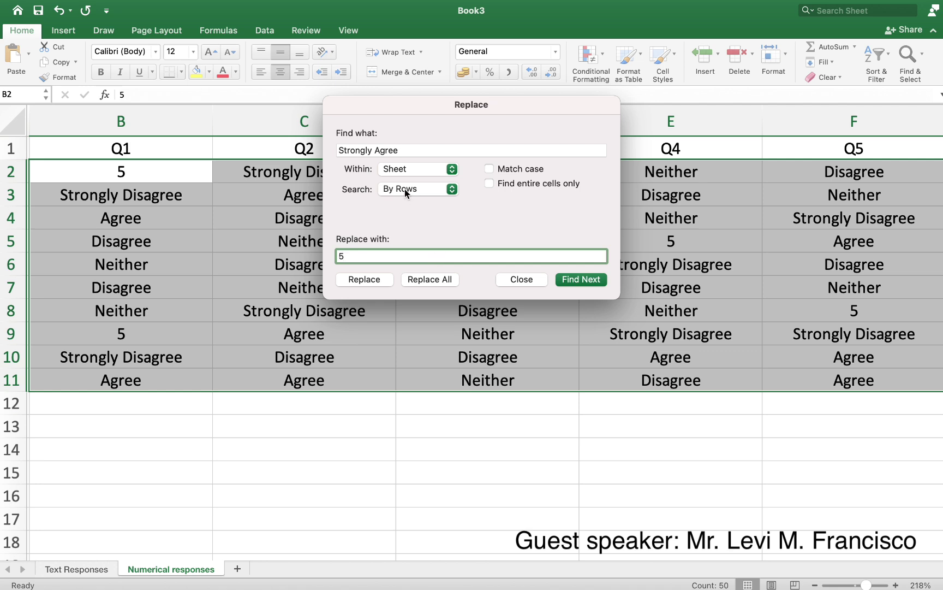
Replace every "Strongly Disagree" in the selected answers with 1.
left_click(380, 151)
key("BackSpace")
type("Disa")
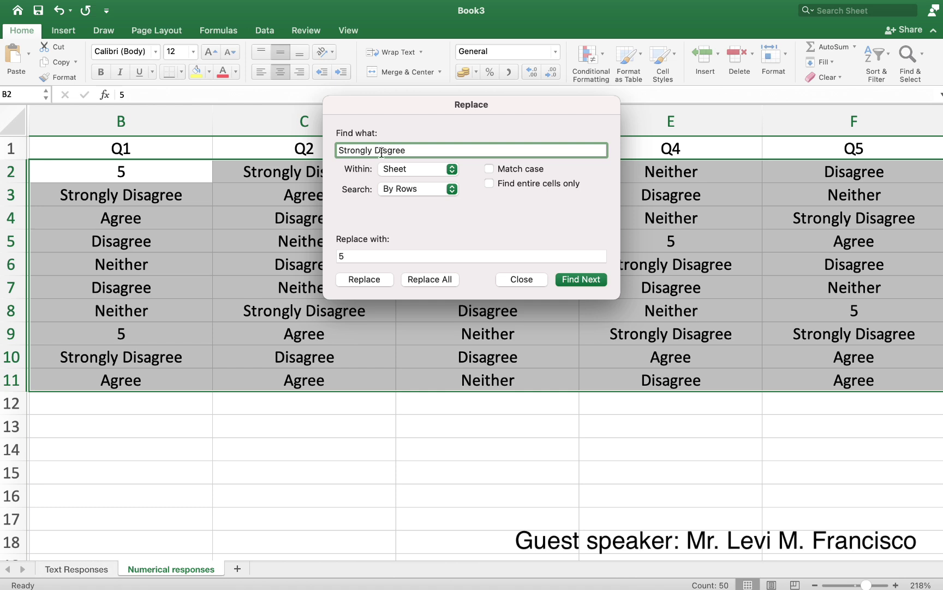
left_click(355, 257)
type("1")
left_click(429, 279)
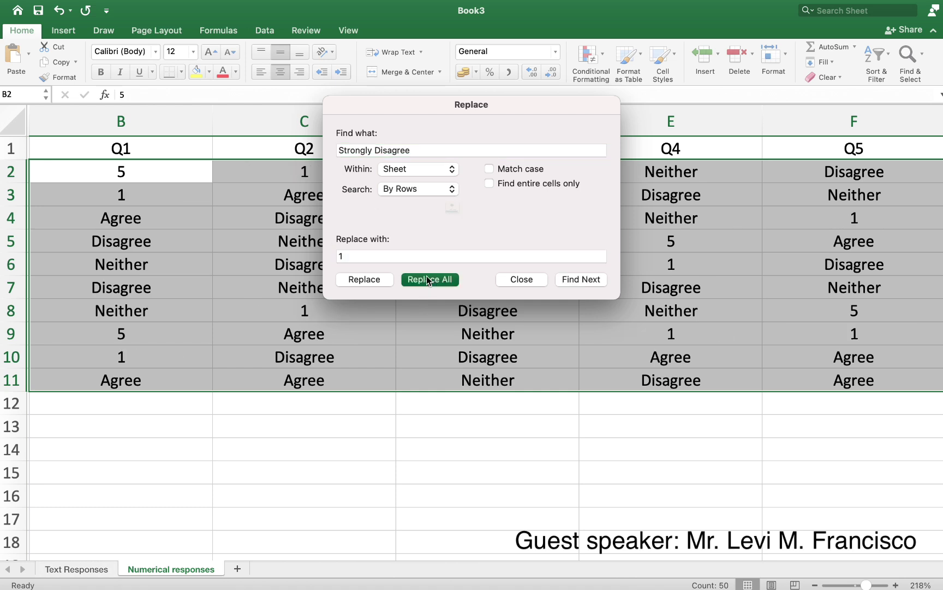
left_click(445, 255)
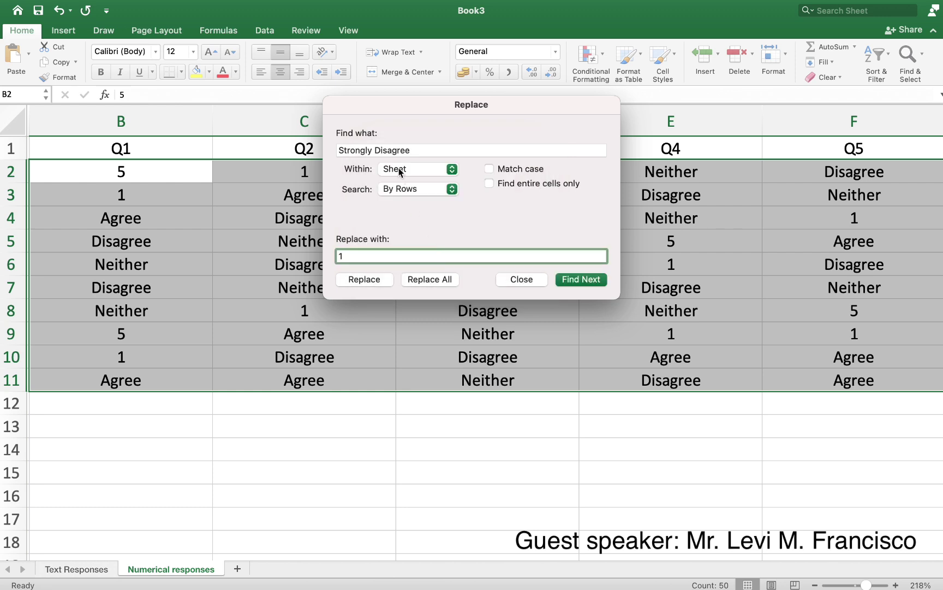
Replace every remaining "Disagree" in the selected answers with 2.
left_click(426, 150)
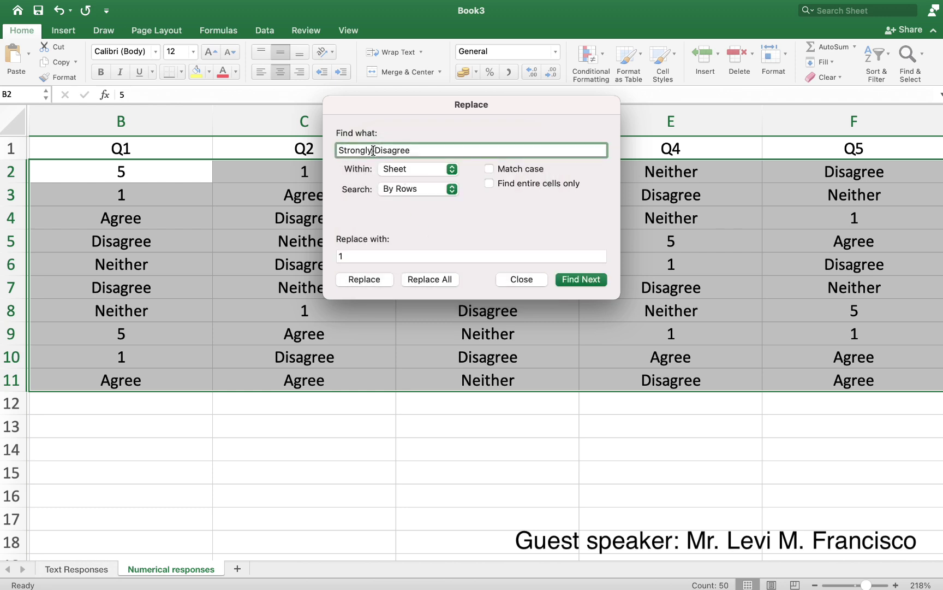
left_click(376, 151)
key("BackSpace")
key("BackSpace")
key("BackSpace")
key("BackSpace")
key("BackSpace")
key("BackSpace")
key("BackSpace")
key("BackSpace")
key("BackSpace")
left_click(341, 255)
key("BackSpace")
type("2")
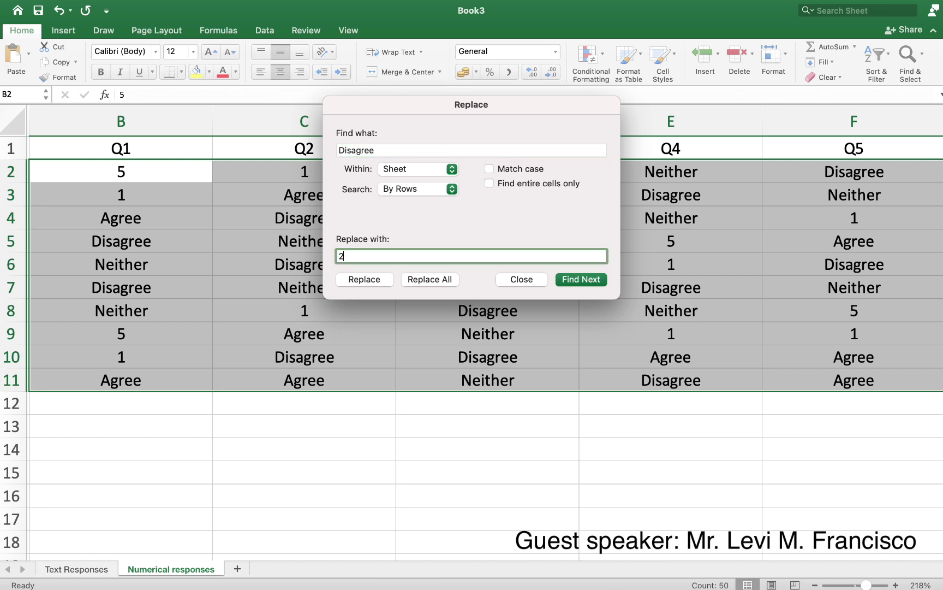
left_click(420, 279)
left_click(434, 254)
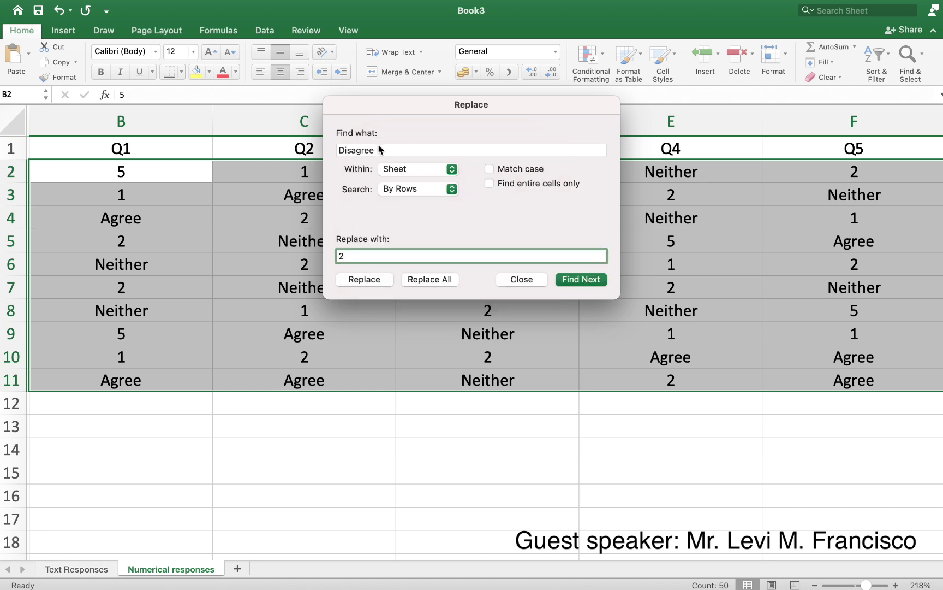
Replace every remaining "Agree" in the selected answers with 4.
left_click(357, 149)
key("BackSpace")
key("BackSpace")
key("BackSpace")
key("BackSpace")
type("A")
left_click(355, 255)
key("BackSpace")
left_click(419, 280)
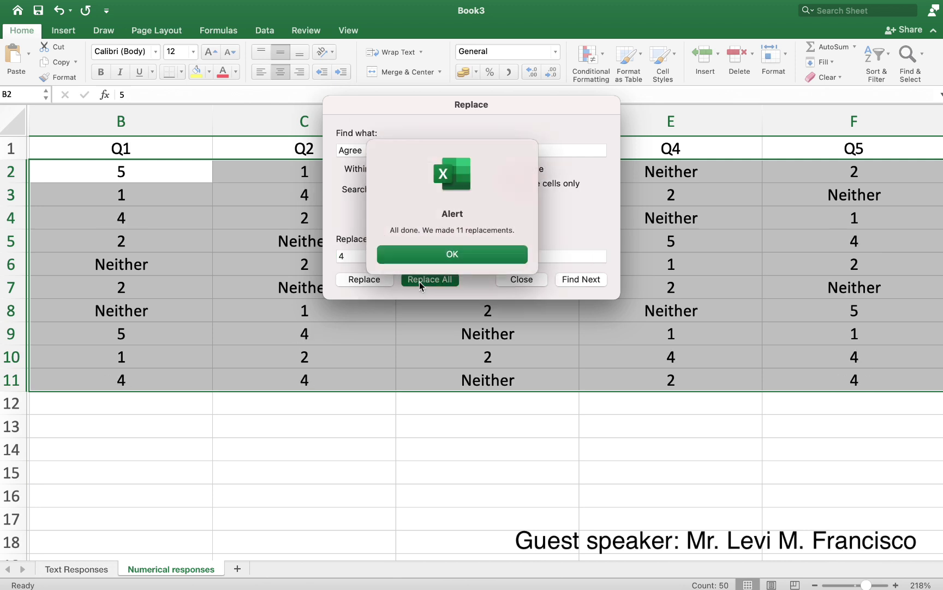
left_click(429, 259)
Replace every "Neither" in the selected answers with 3 and close the Replace dialog.
left_click(378, 151)
key("BackSpace")
key("BackSpace")
key("BackSpace")
key("BackSpace")
key("BackSpace")
type("Neither")
left_click(356, 258)
key("BackSpace")
type("3")
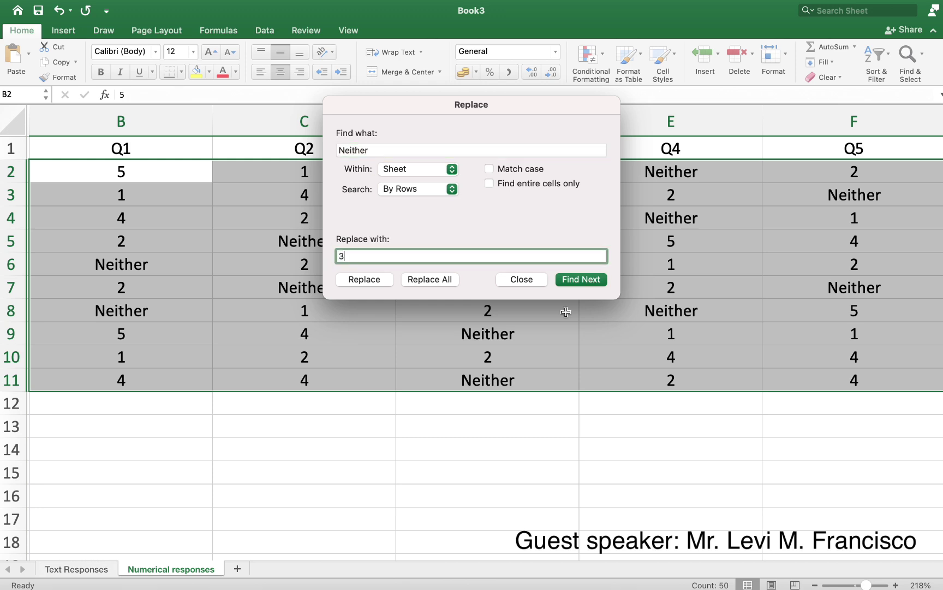
left_click(422, 281)
left_click(432, 255)
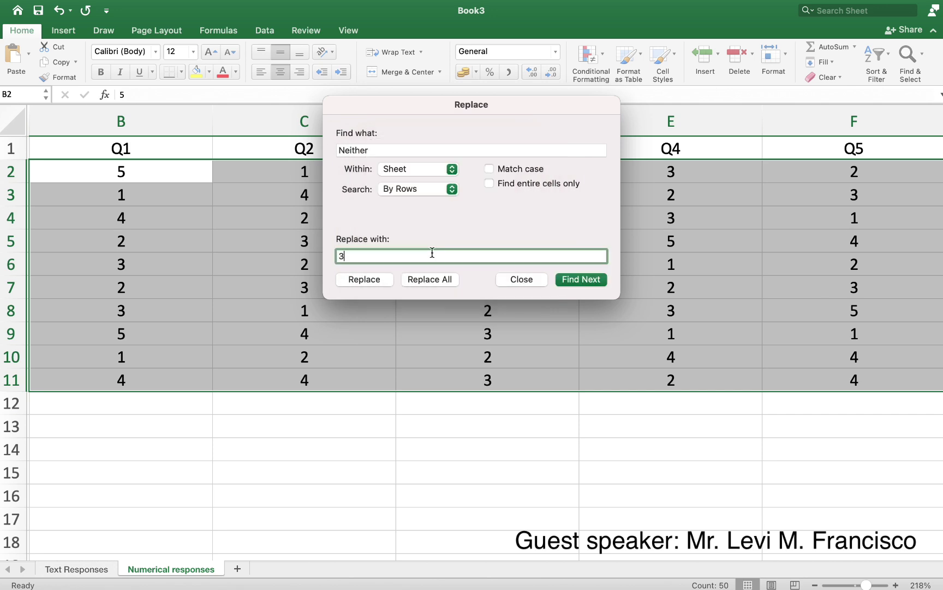
left_click(520, 278)
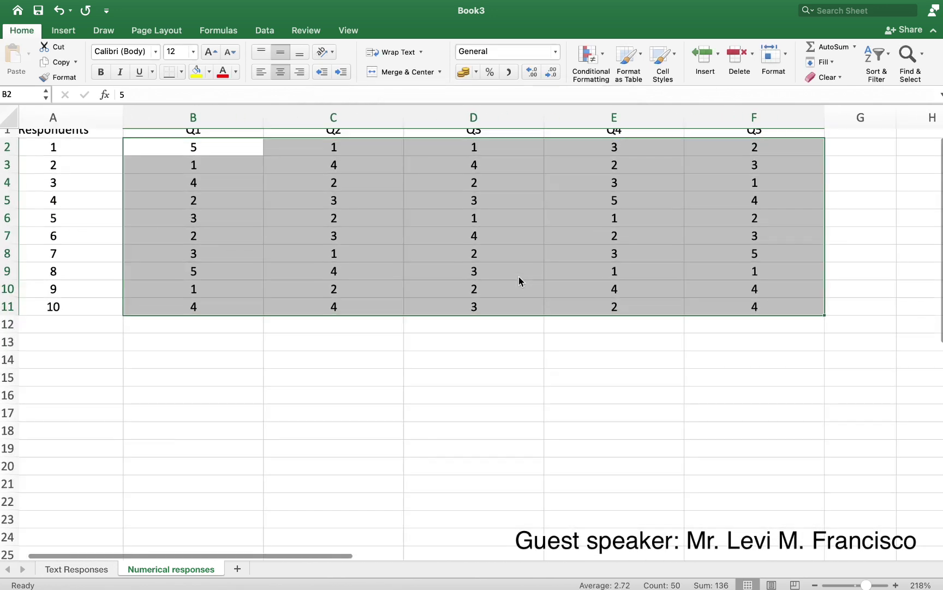
scroll(518, 276, "down", 3)
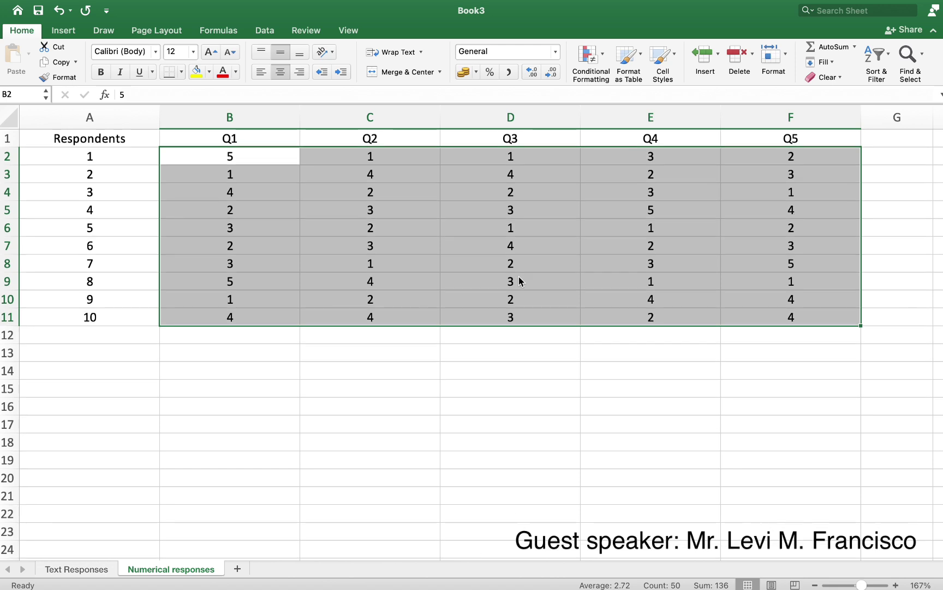
Enter the labels Strongly Agree, Agree and Neither in cells A13 to A15 below the numerical table.
left_click(251, 381)
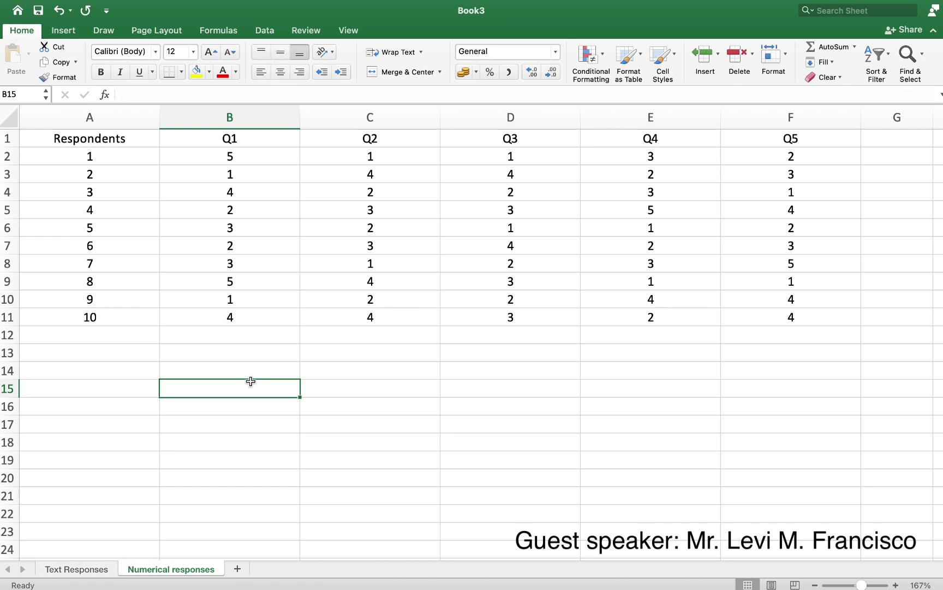
scroll(251, 381, "up", 1)
scroll(250, 381, "down", 1)
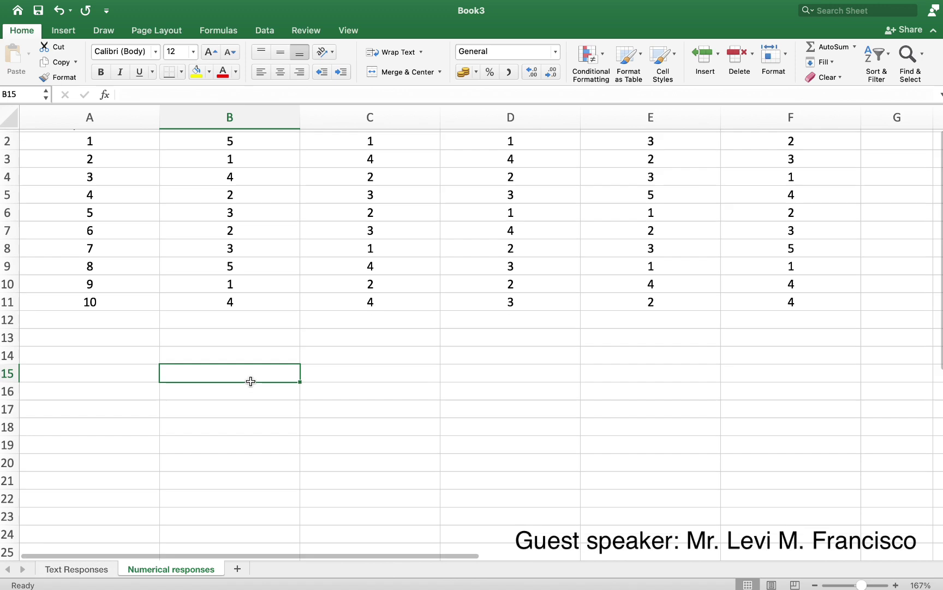
scroll(248, 382, "up", 1)
left_click(96, 354)
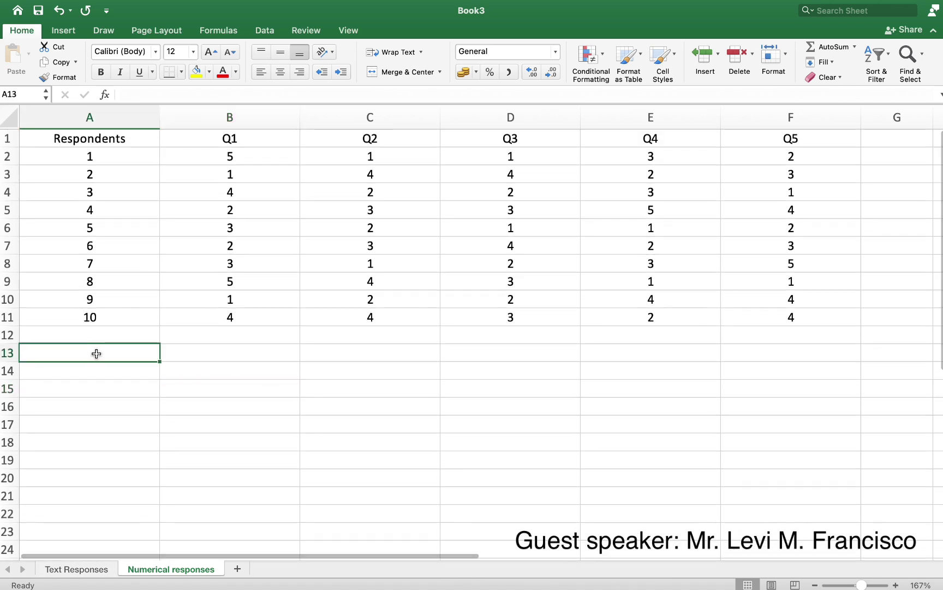
type("Stron")
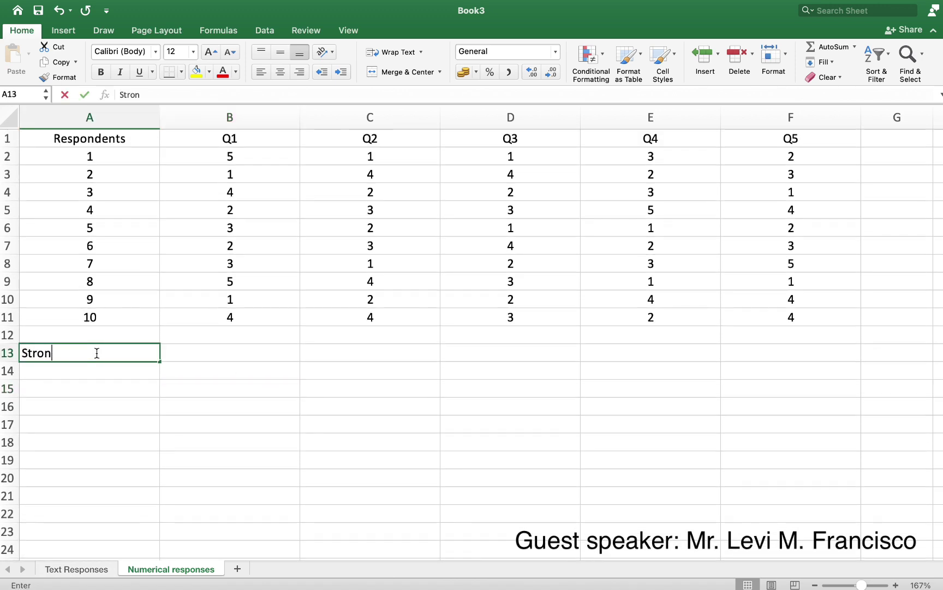
type("gly Agree")
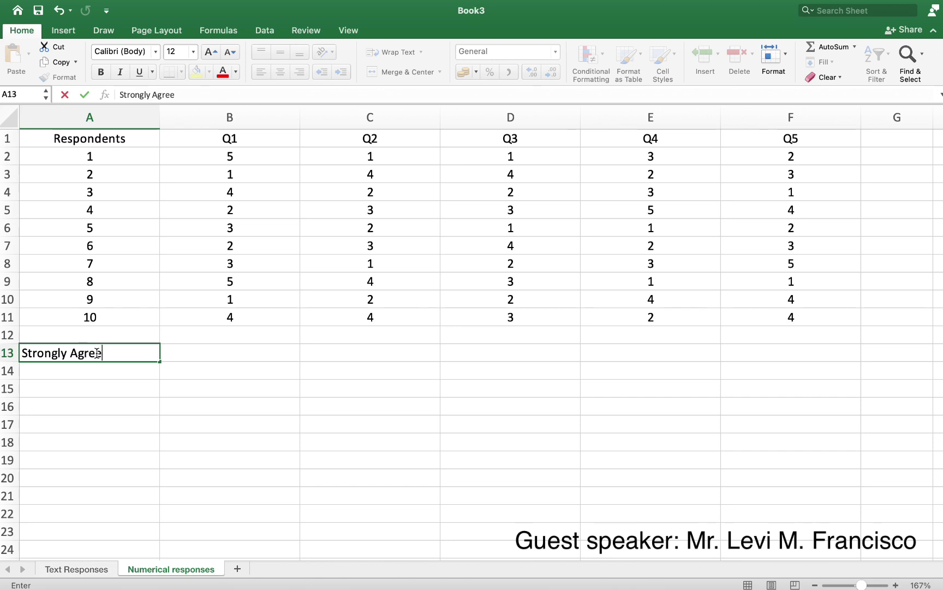
key("Return")
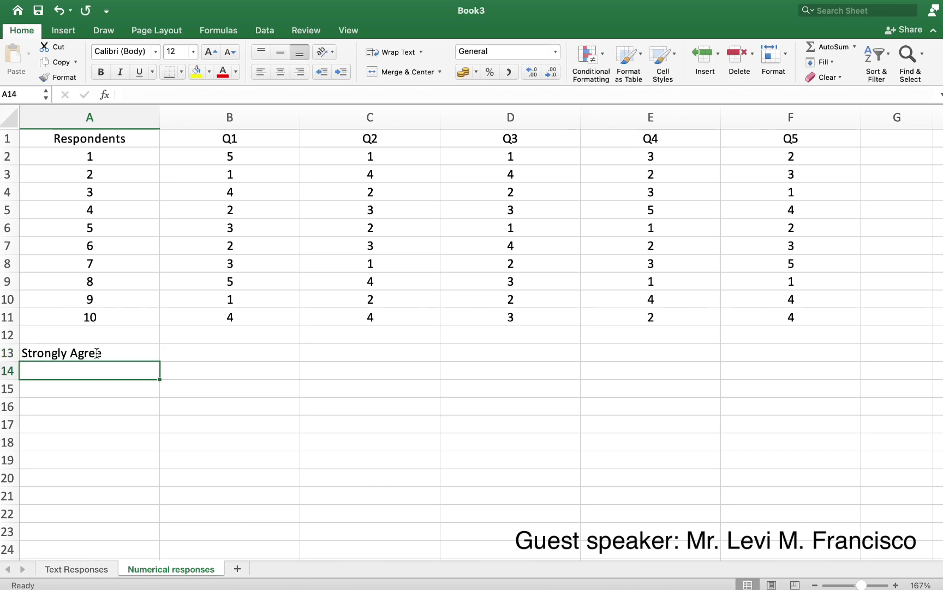
type("Agree")
key("Return")
type("Neither")
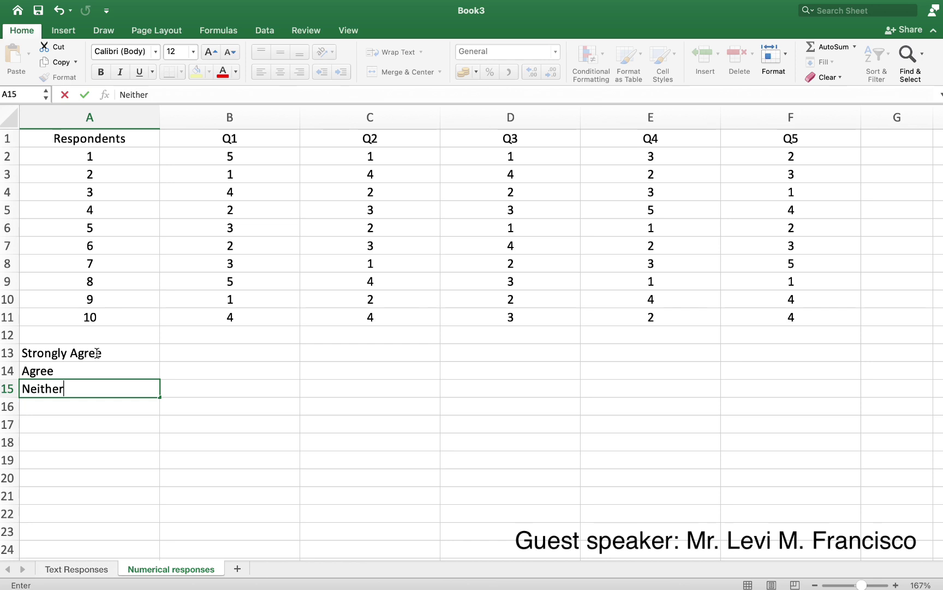
key("Return")
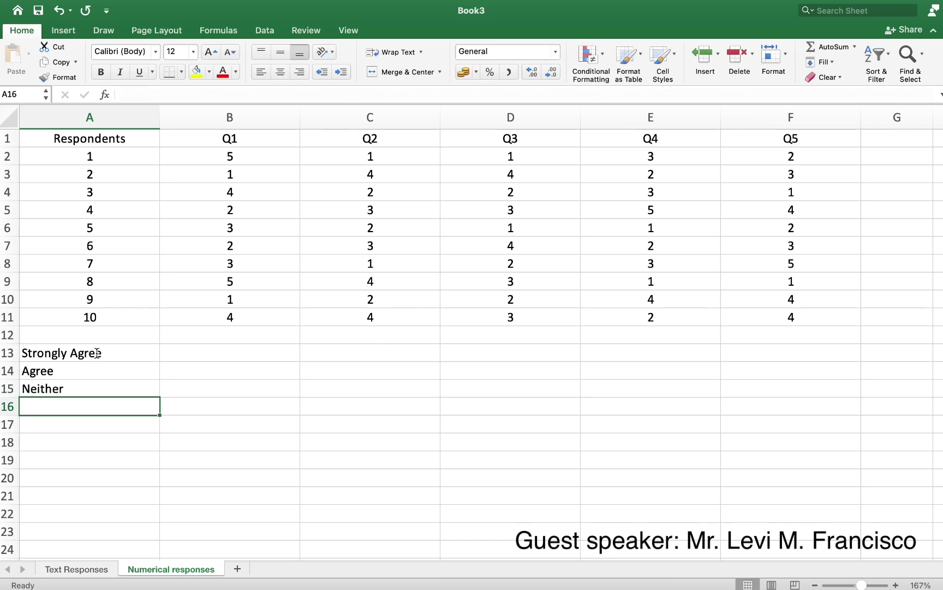
Add the labels Disagree in cell A16 and Strongly Disagree in cell A17.
type("Disagree")
key("Return")
type("Strongly ")
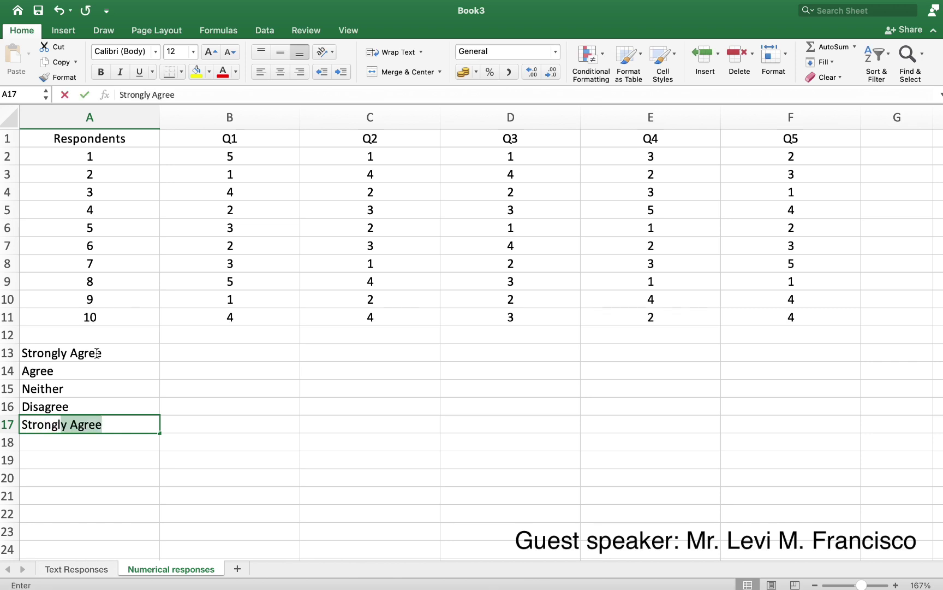
type("Dis")
key("BackSpace")
key("BackSpace")
key("BackSpace")
type("Disagree")
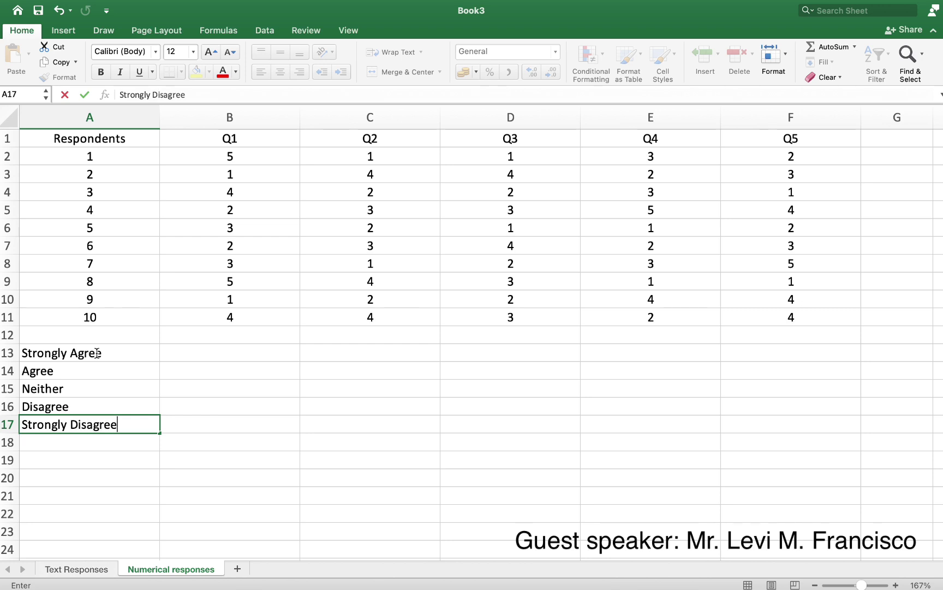
key("Return")
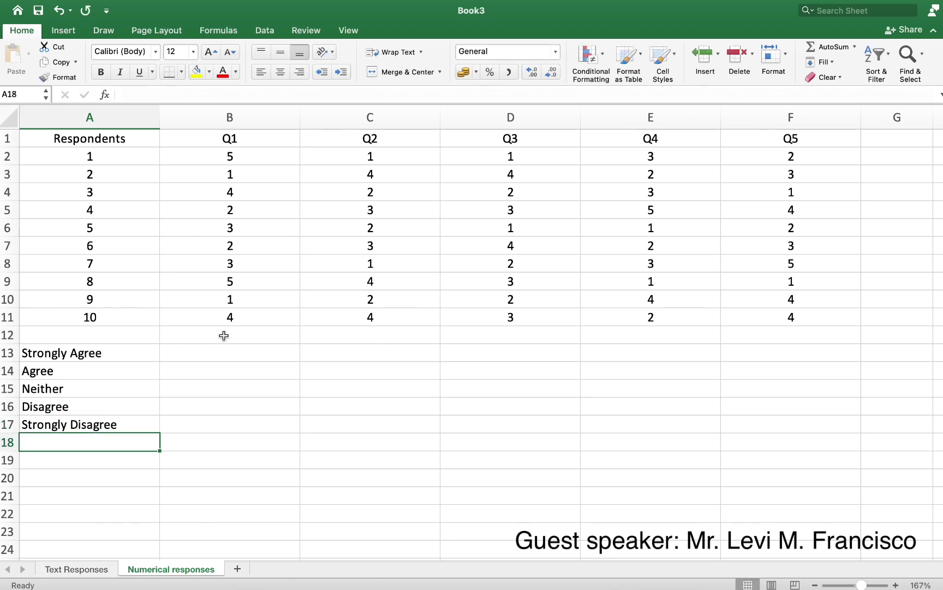
Enter =COUNTIF(B2:B11, 5) in cell B13 to count the Strongly Agree answers for Q1.
left_click(214, 353)
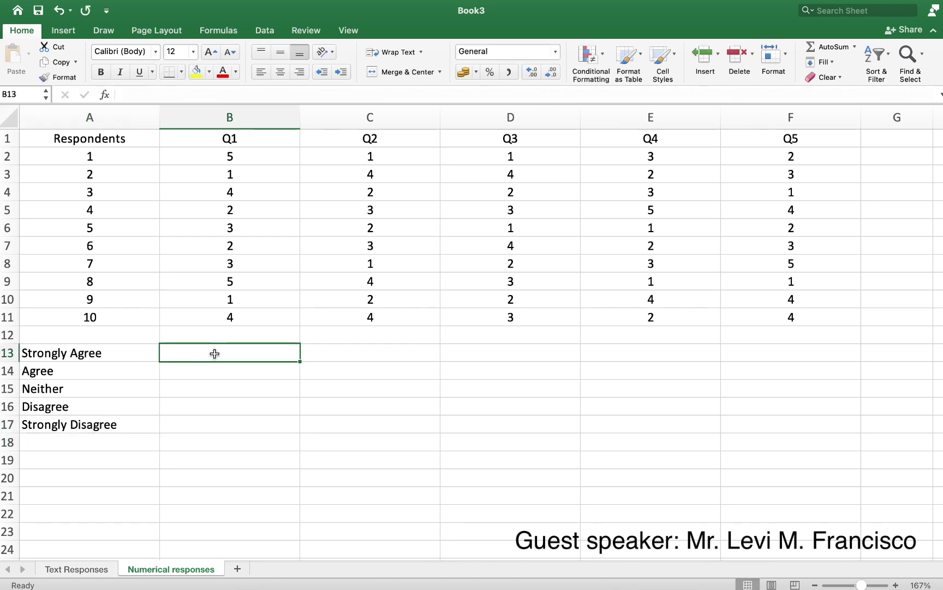
left_click(234, 157)
left_click(247, 283)
left_click(227, 354)
type("=")
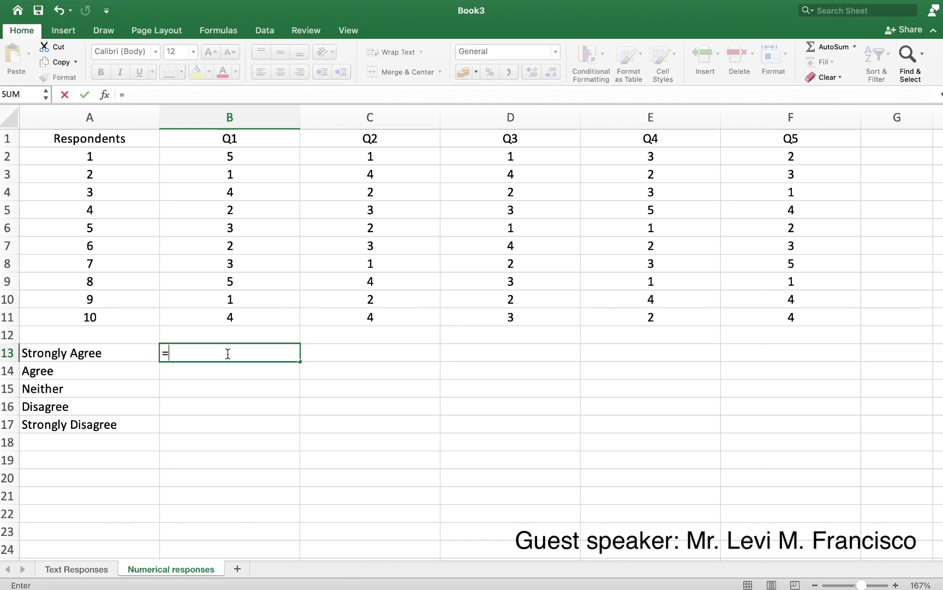
type("(")
key("BackSpace")
type("Co")
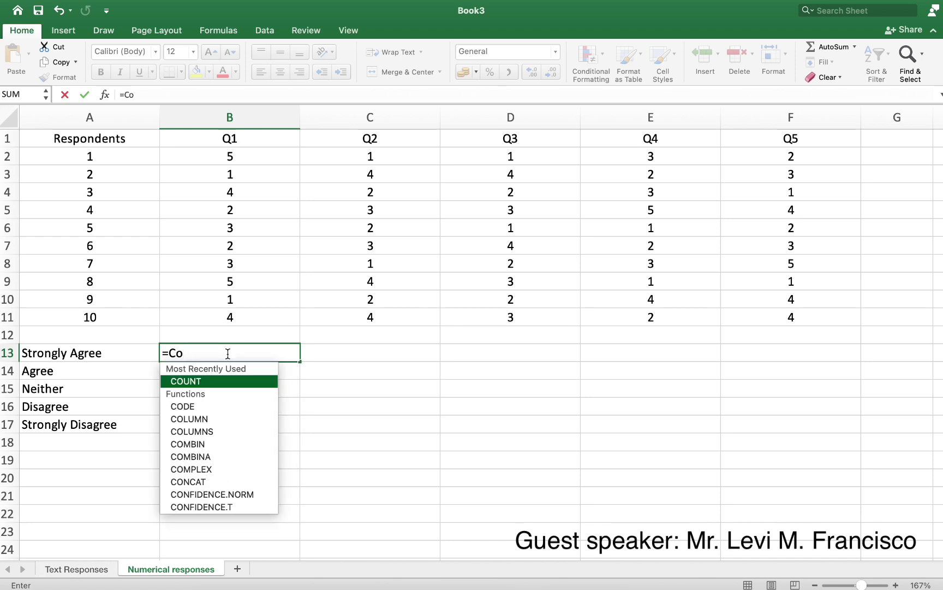
type("untif")
key("BackSpace")
type("f")
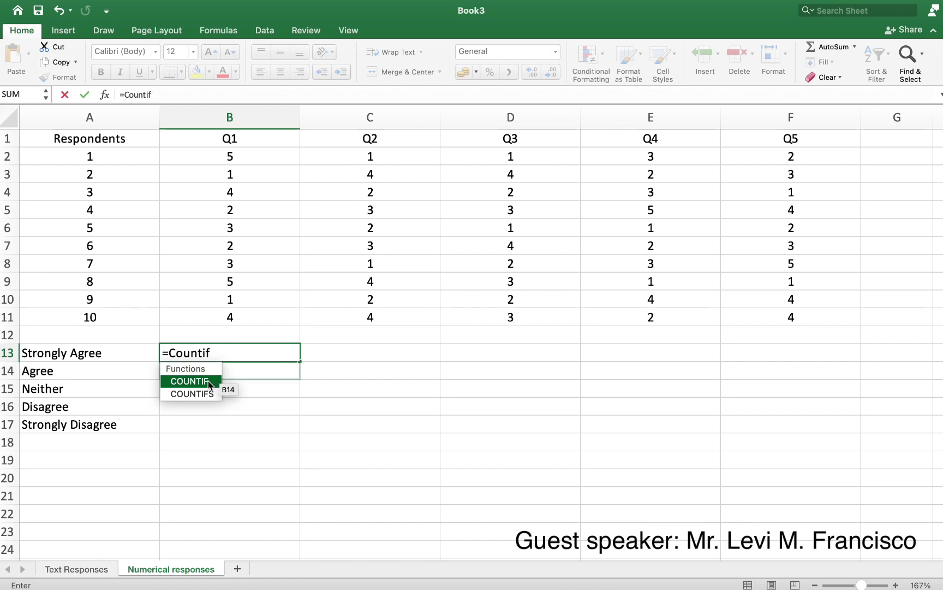
double_click(208, 381)
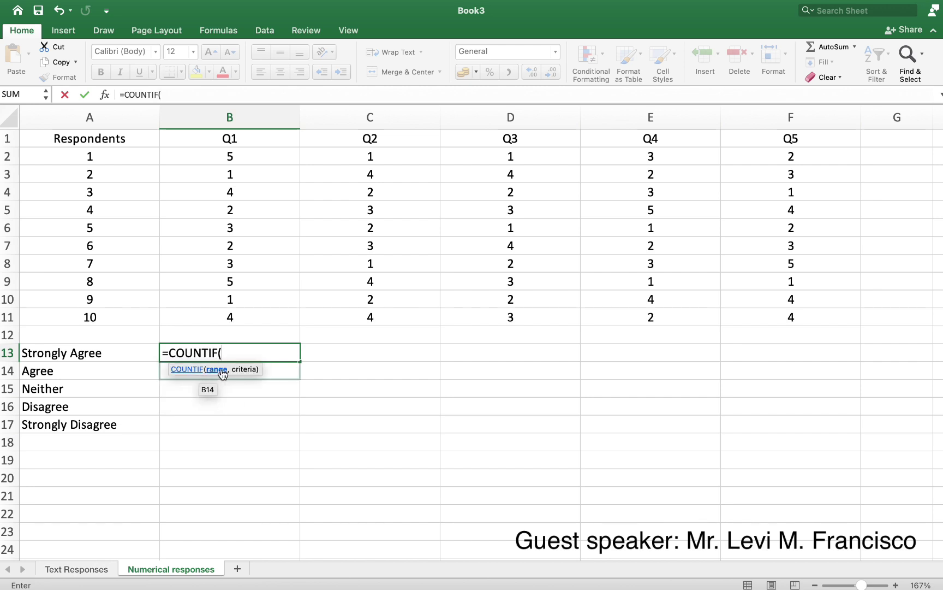
left_click_drag(235, 155, 226, 301)
type(",")
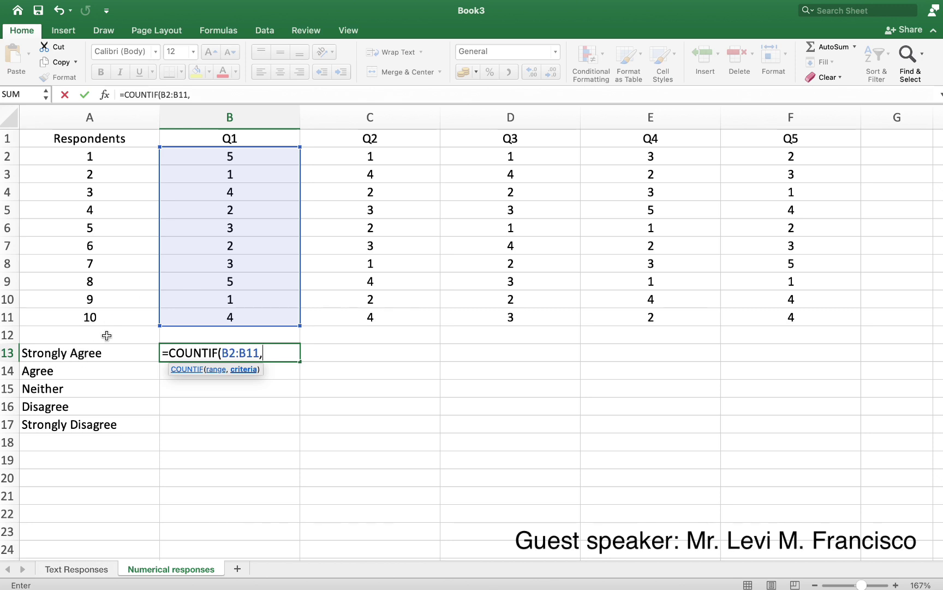
type("5)")
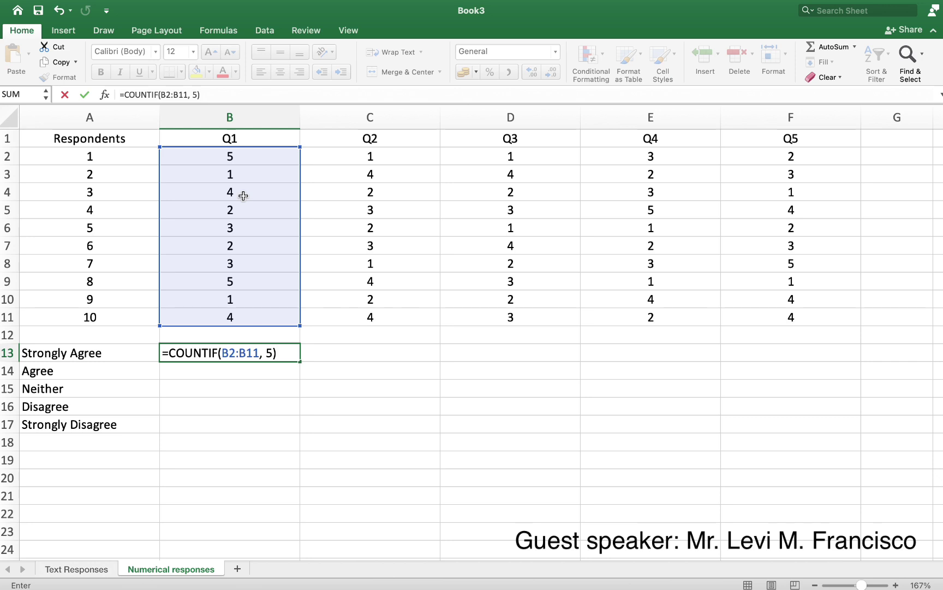
key("Return")
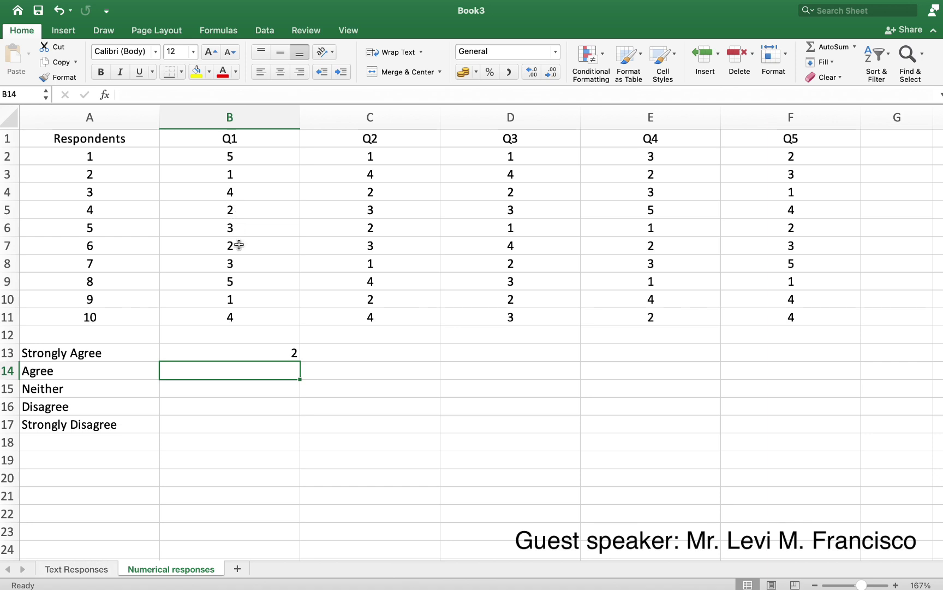
Lock the row references in B13's formula so that it reads =COUNTIF(B$2:B$11, 5).
left_click(279, 351)
right_click(280, 354)
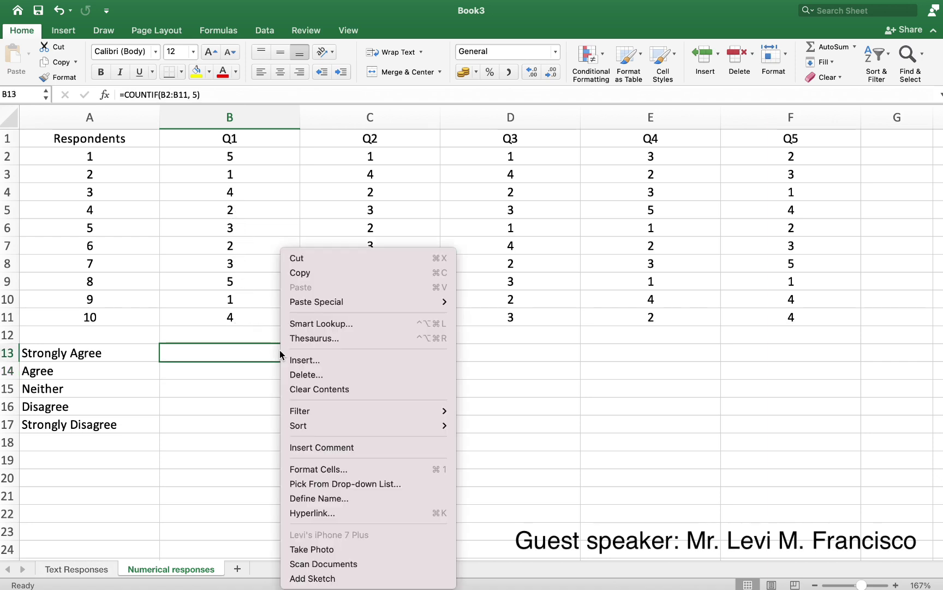
left_click(241, 378)
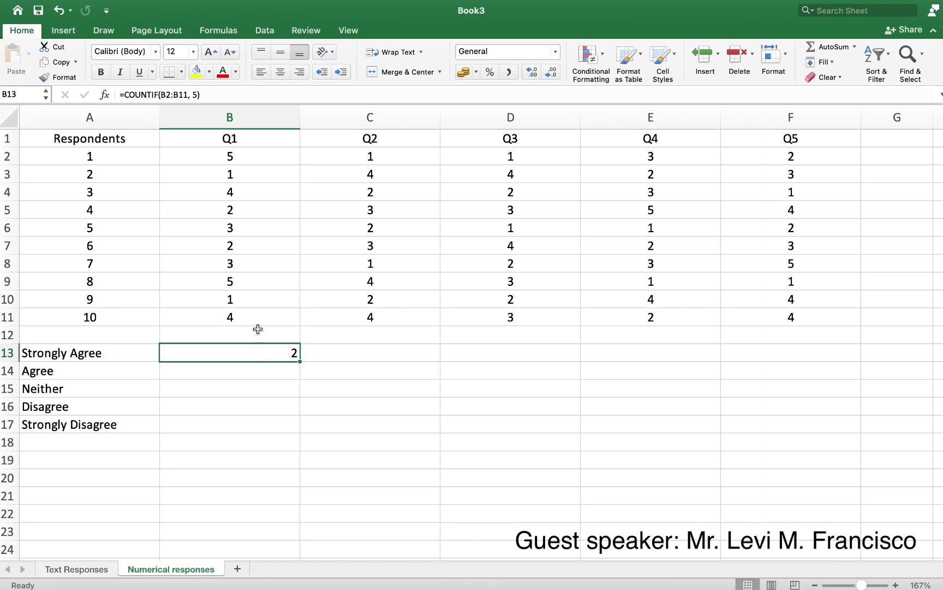
left_click(167, 95)
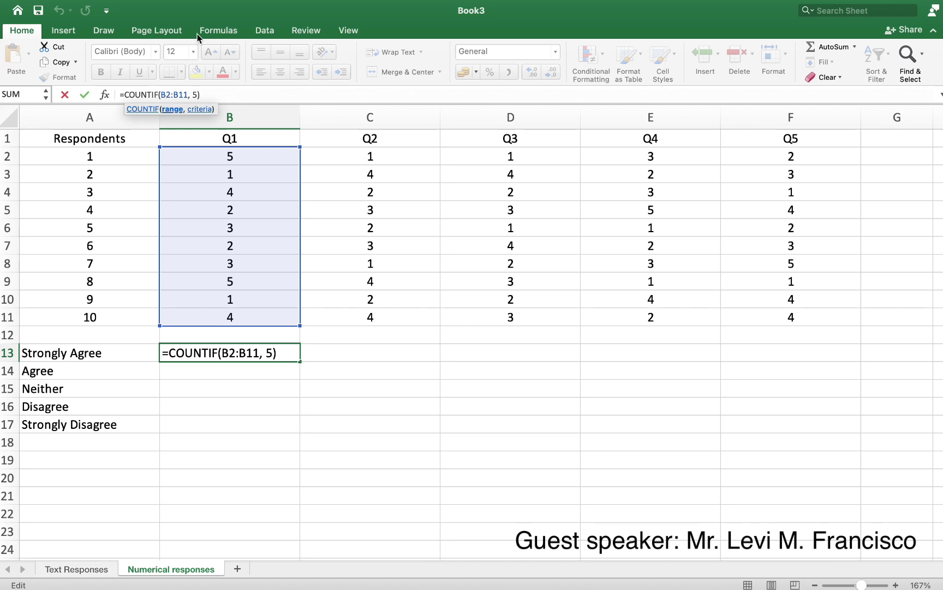
type("$")
key("Right")
key("Right")
key("Right")
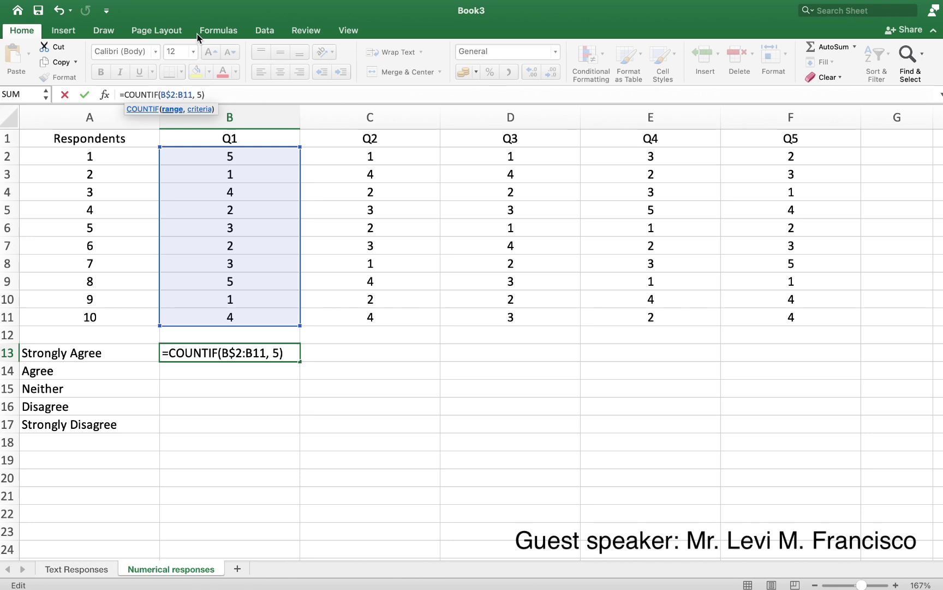
type("$")
key("Return")
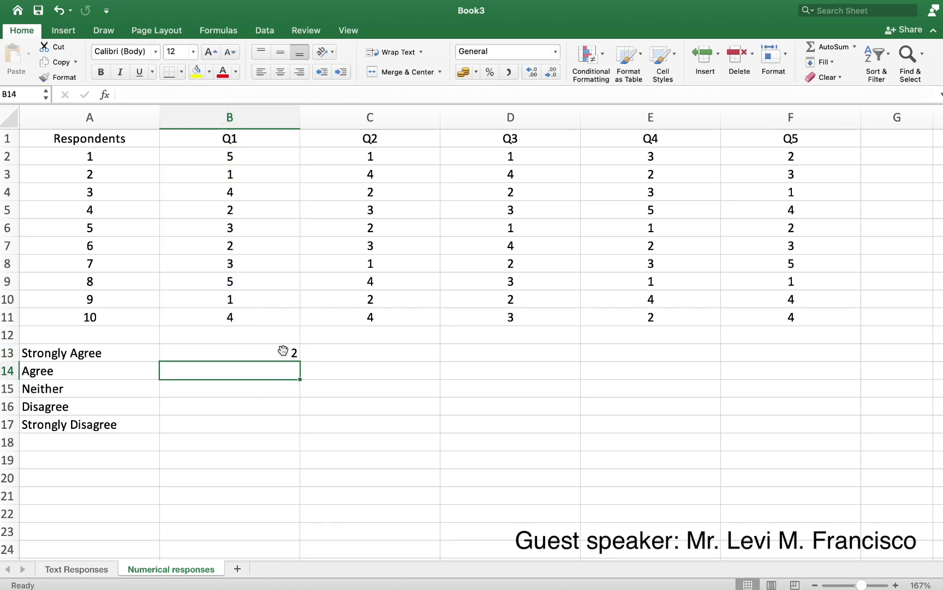
Copy the COUNTIF formula from B13 into cells B14 through B17.
left_click(283, 351)
right_click(283, 352)
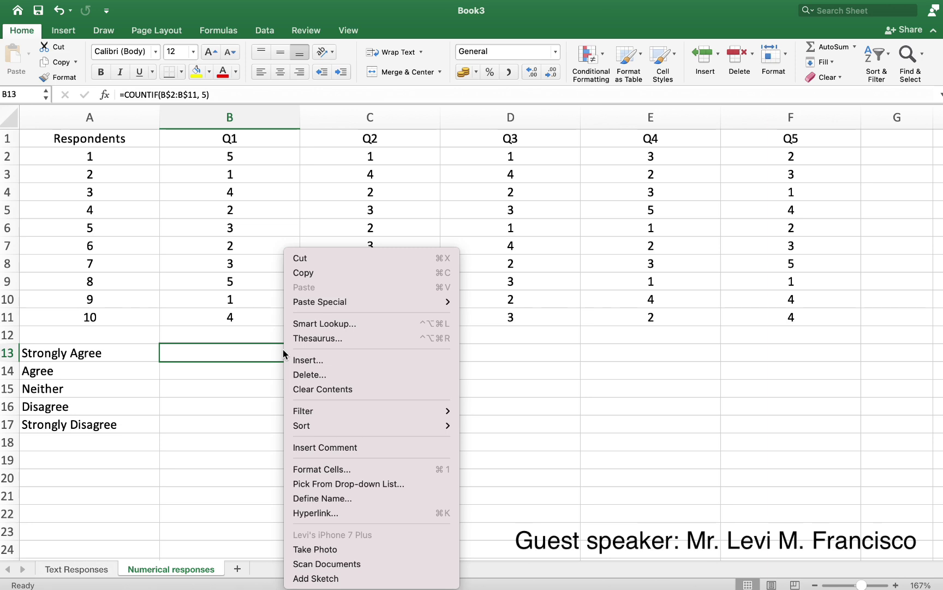
left_click(311, 272)
left_click(252, 372)
key("shift+Down")
key("shift+Down")
key("shift+Down")
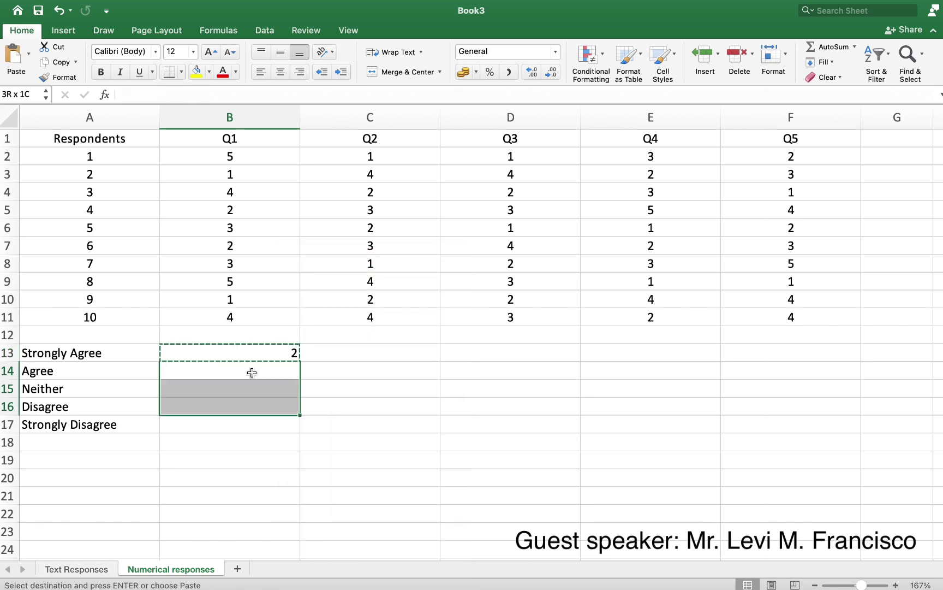
right_click(252, 372)
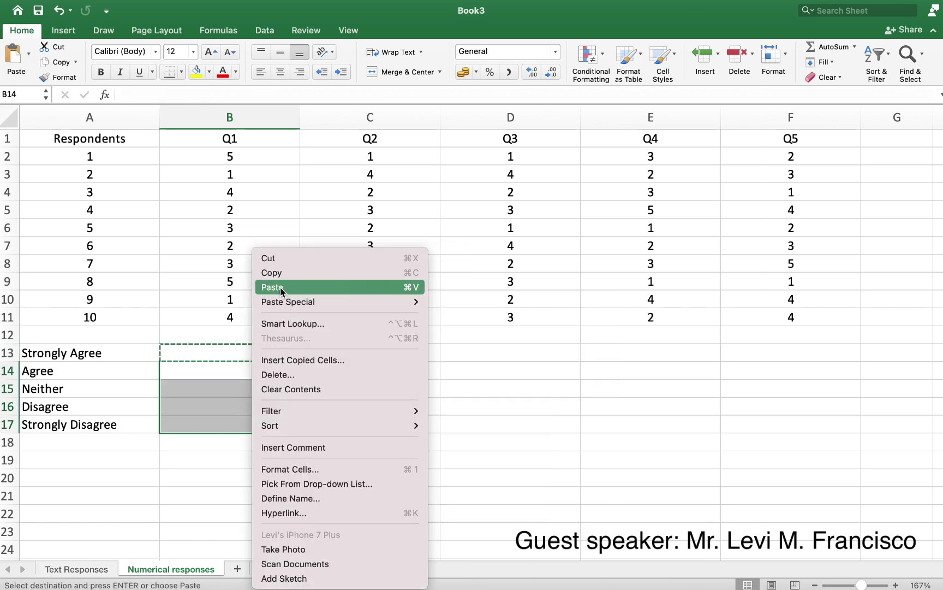
left_click(285, 284)
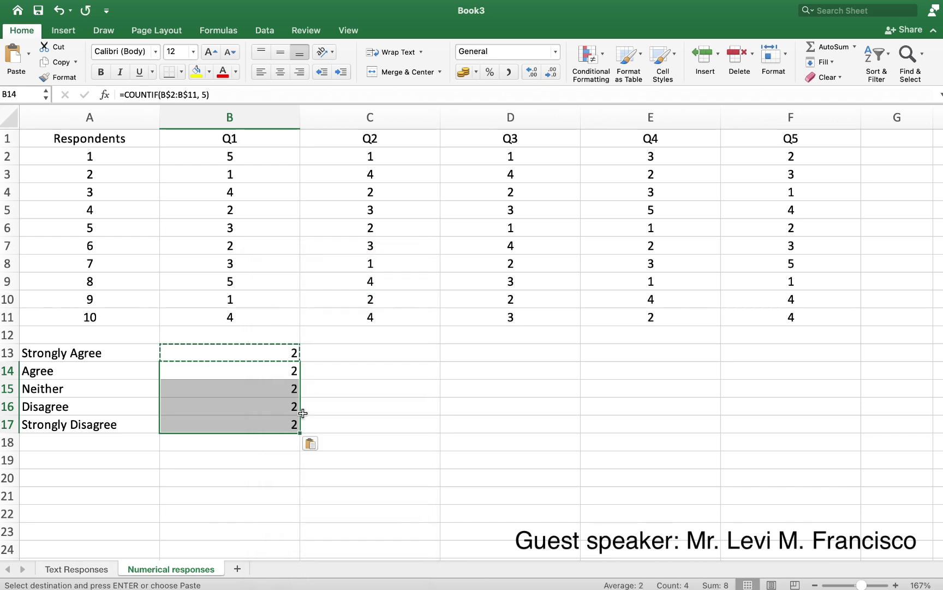
Change the COUNTIF criterion to 4 in cell B14 for Agree and to 3 in cell B15 for Neither.
left_click(236, 372)
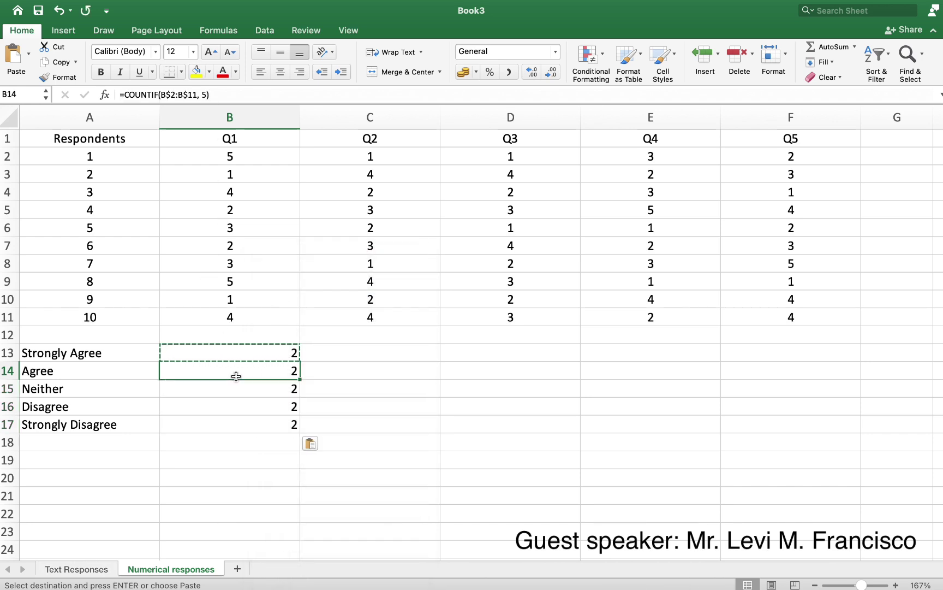
left_click(206, 95)
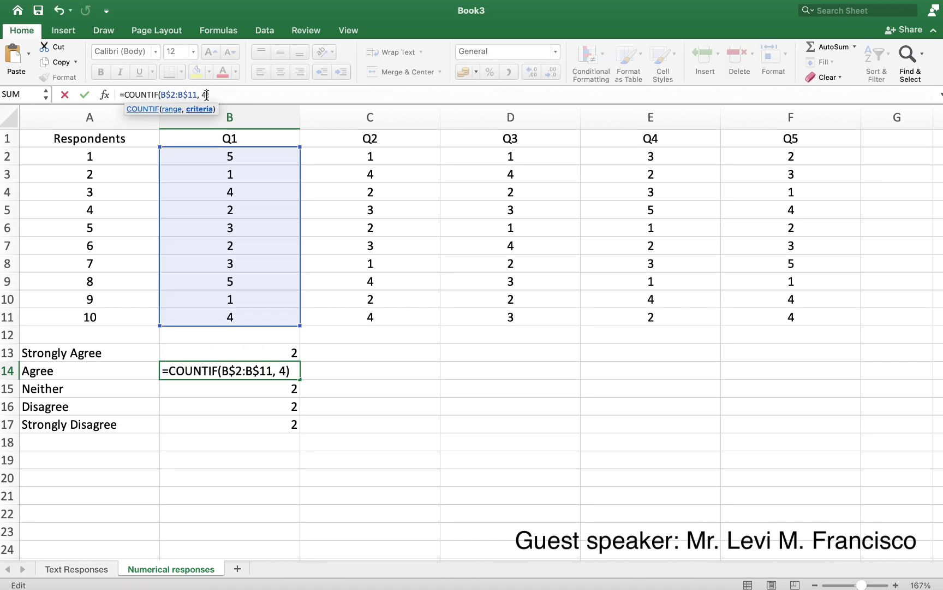
key("Return")
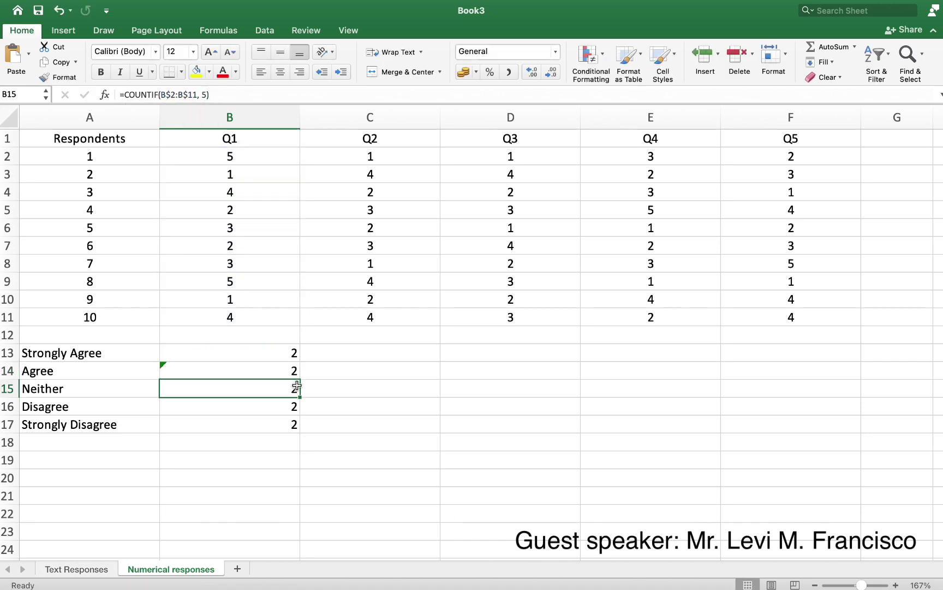
left_click(206, 95)
key("BackSpace")
type("3")
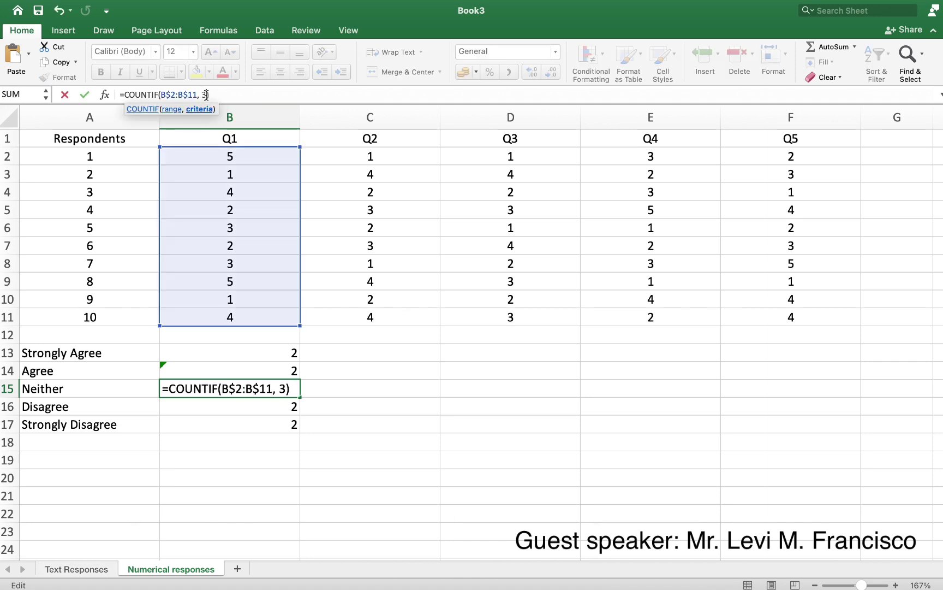
key("Return")
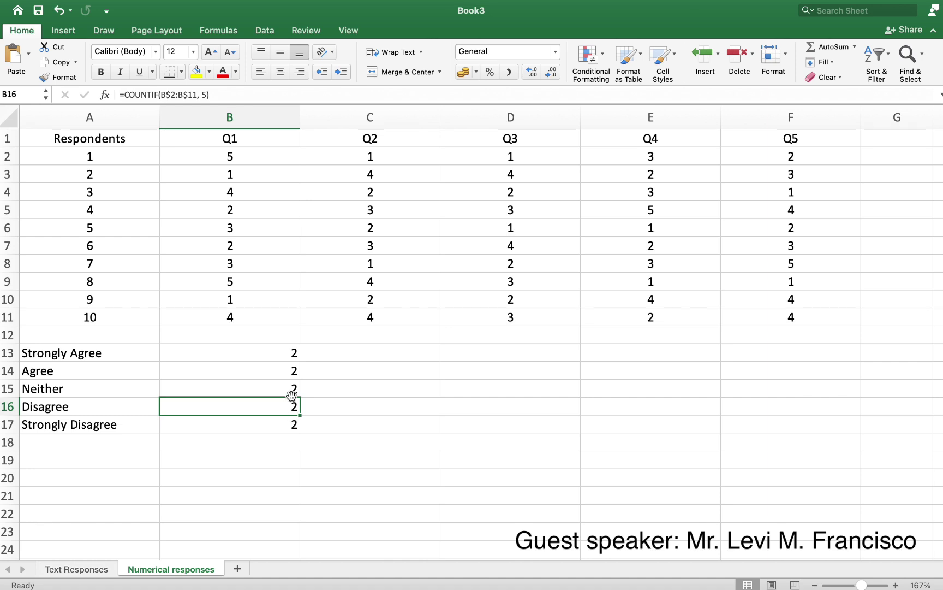
Change the COUNTIF criterion in B16 to the code for Disagree and in B17 to 1 for Strongly Disagree.
left_click(207, 95)
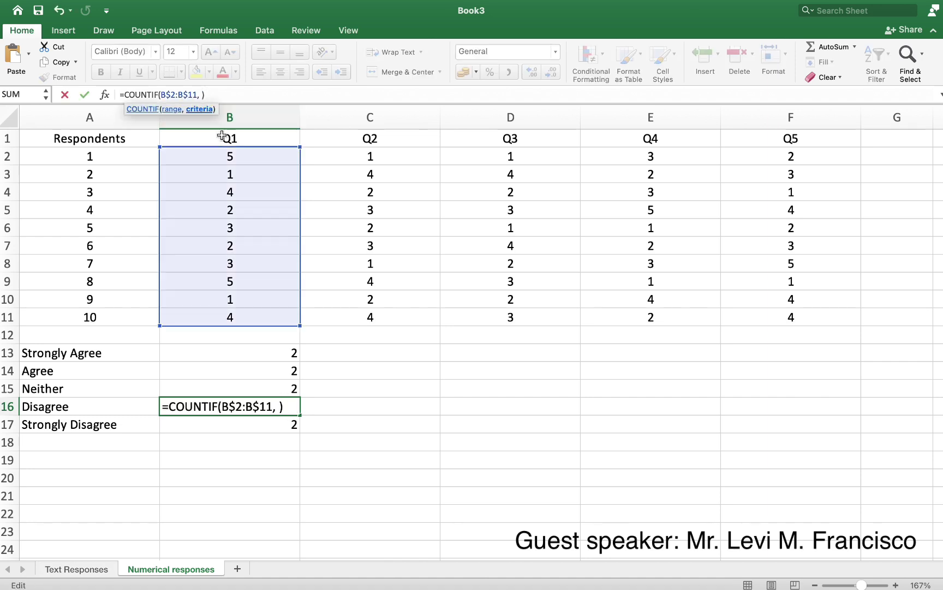
key("Return")
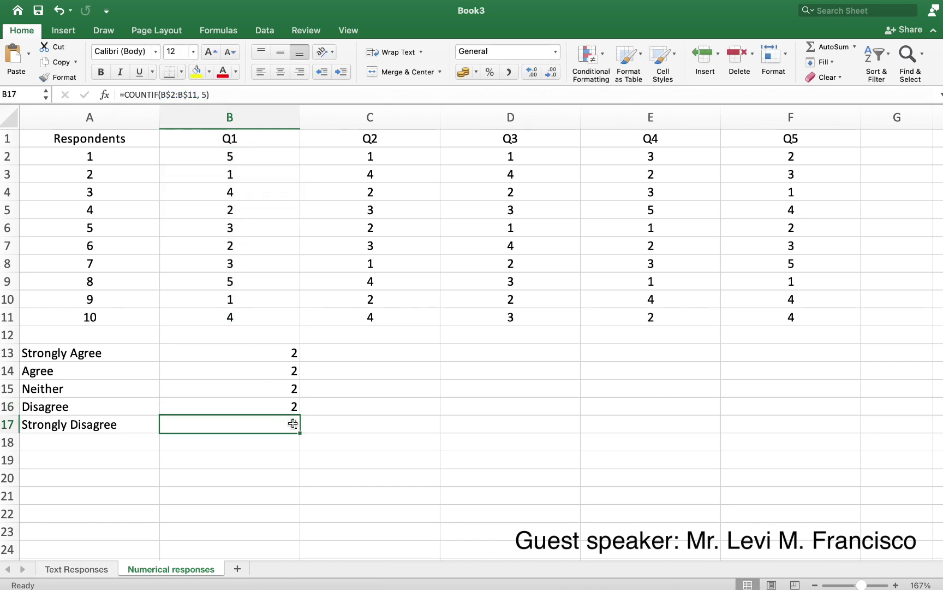
left_click(205, 94)
key("BackSpace")
type("1")
key("Return")
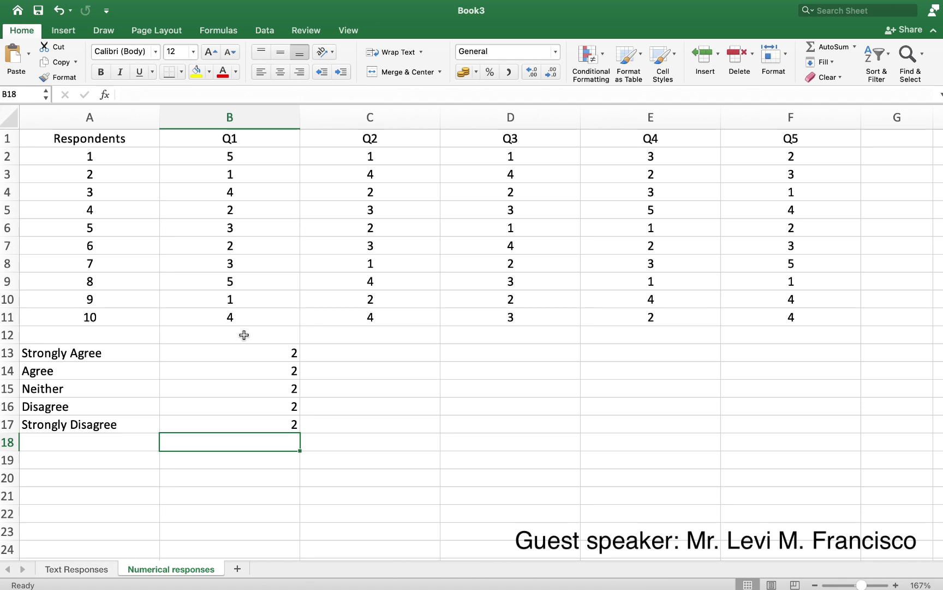
Test the Q1 counts by replacing respondent 9's answer in B10 with 4, and undo the change.
left_click(248, 300)
key("Delete")
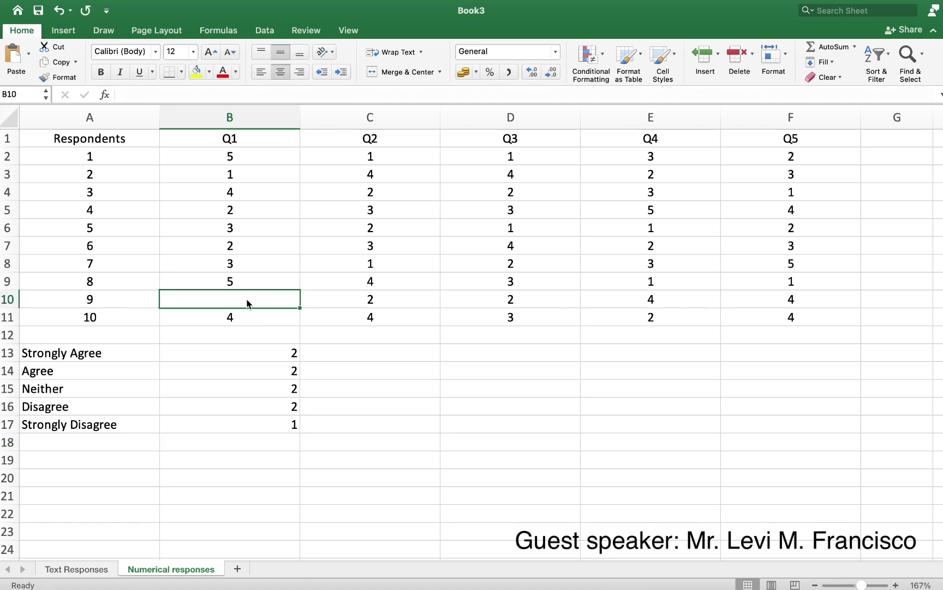
type("4")
key("Return")
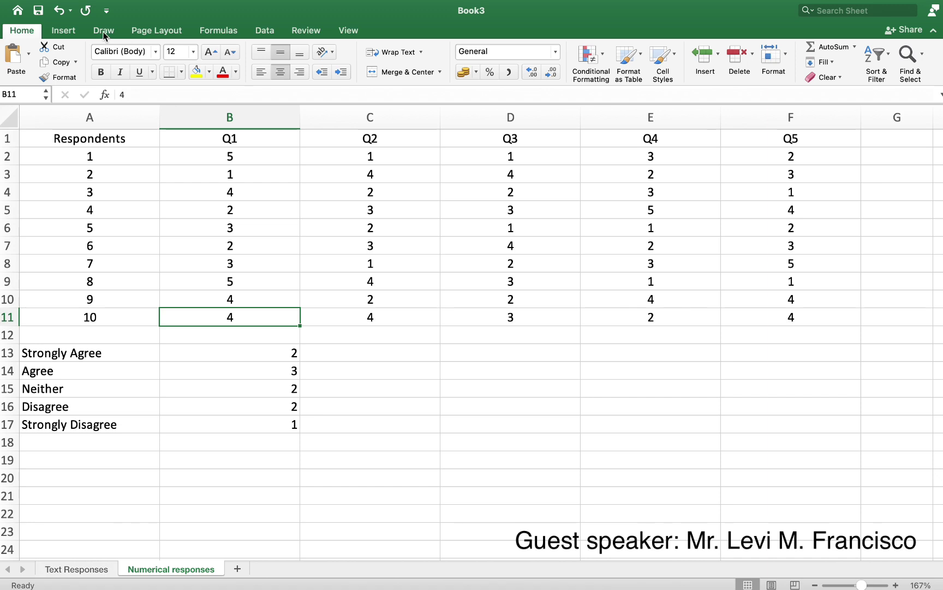
left_click(61, 11)
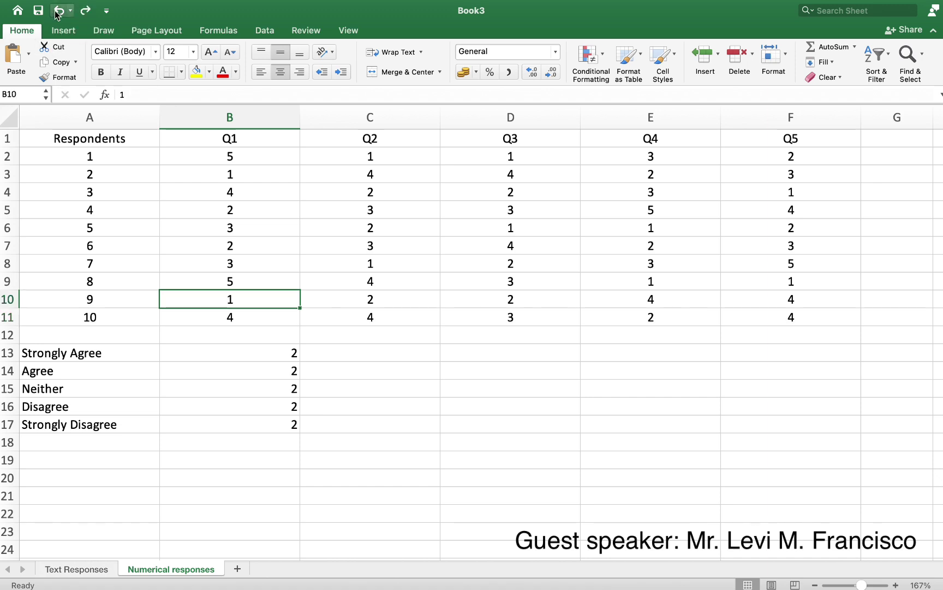
Copy the five response labels from A13:A17 into A20:A24.
left_click(235, 455)
scroll(235, 454, "down", 5)
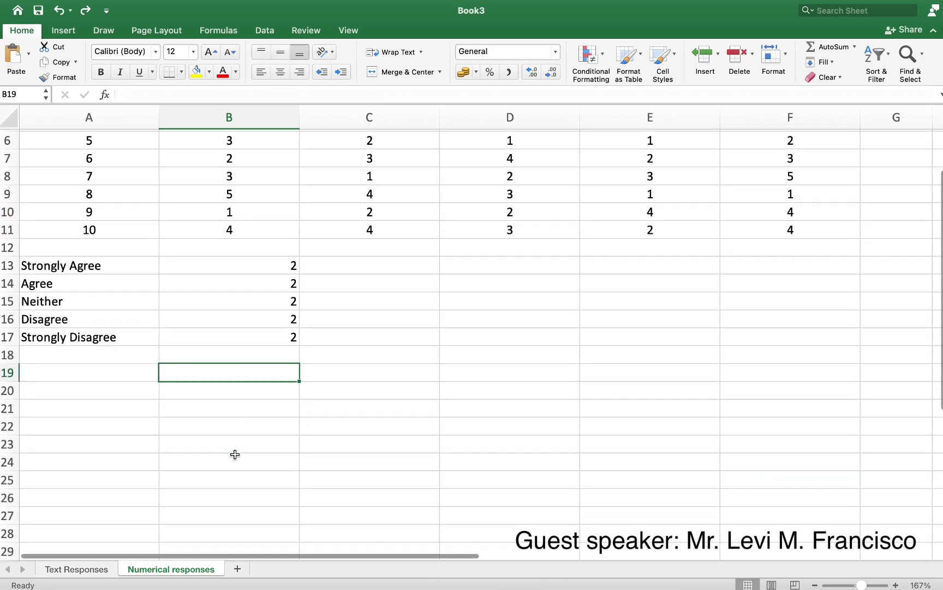
left_click(87, 373)
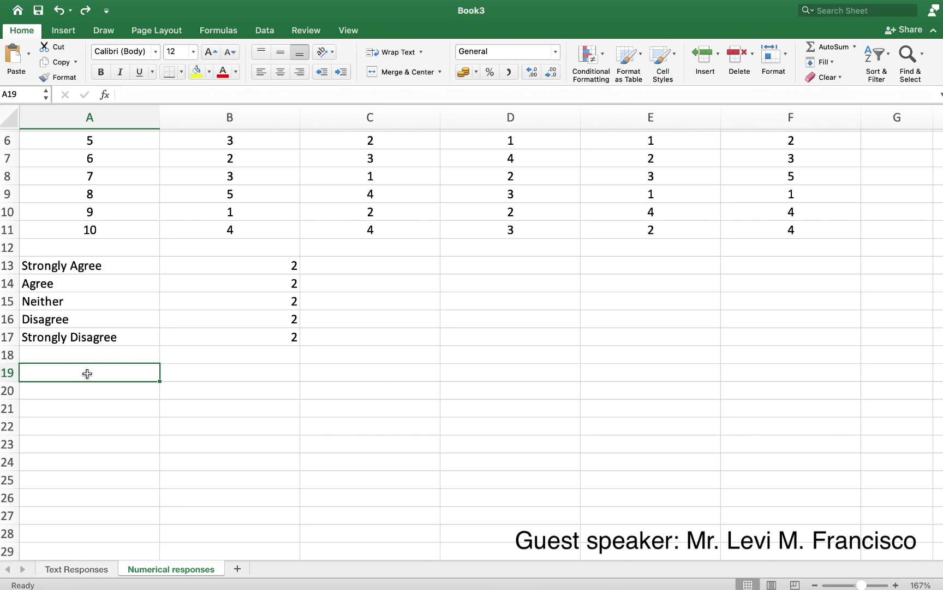
left_click_drag(95, 265, 90, 337)
right_click(100, 297)
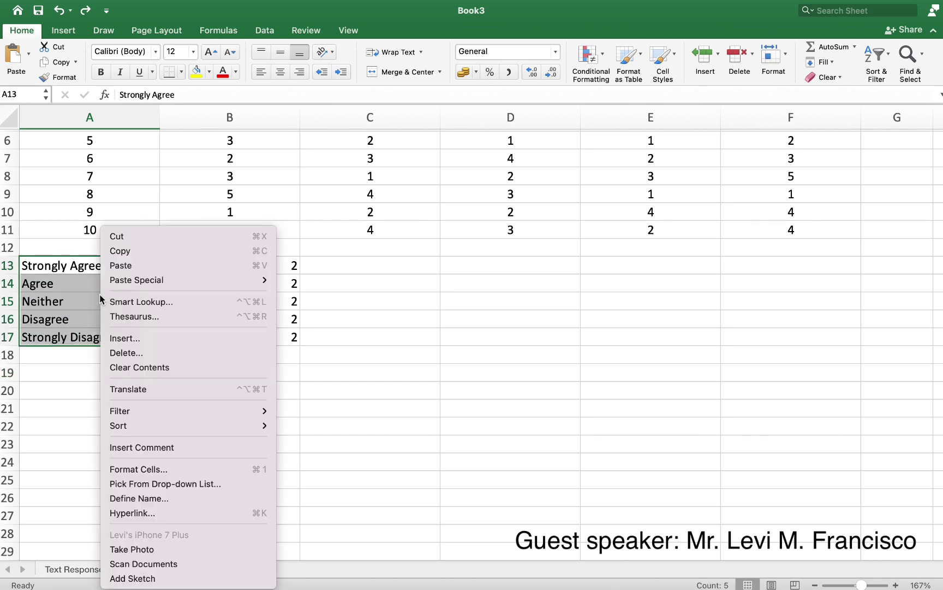
left_click(121, 250)
left_click(46, 391)
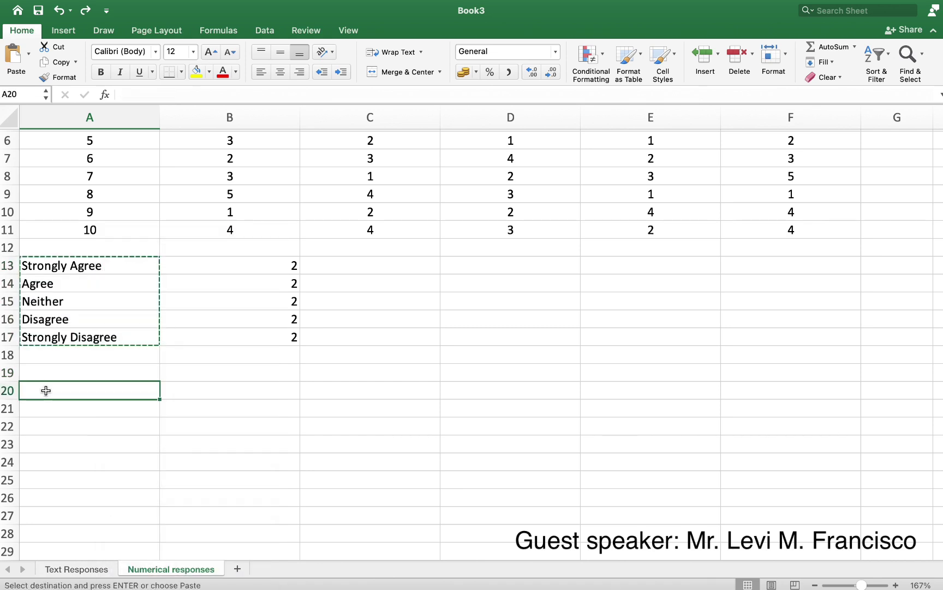
right_click(46, 390)
left_click(103, 290)
Enter =(B13/10) in cell B20 and format the cell as a percentage.
left_click(259, 396)
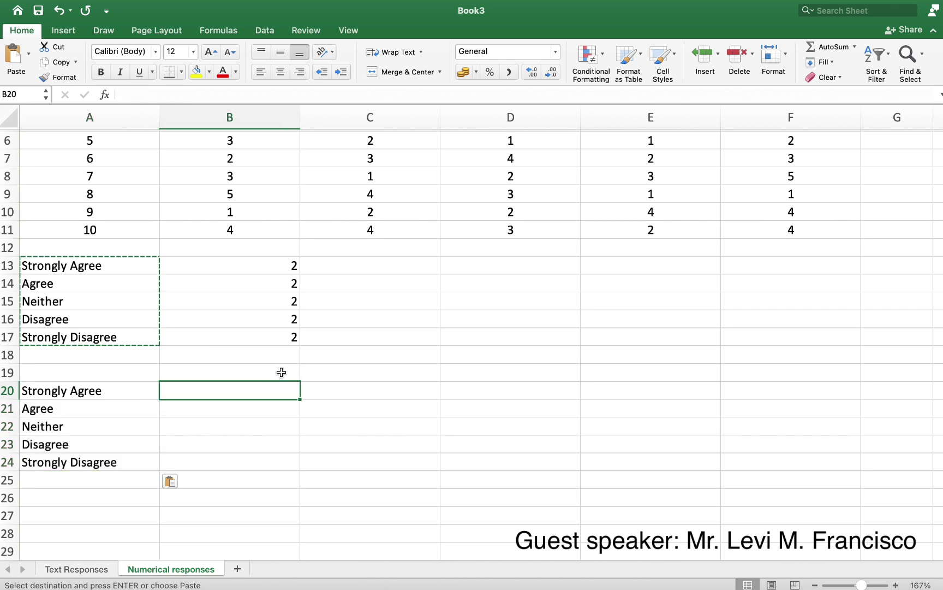
type("=(")
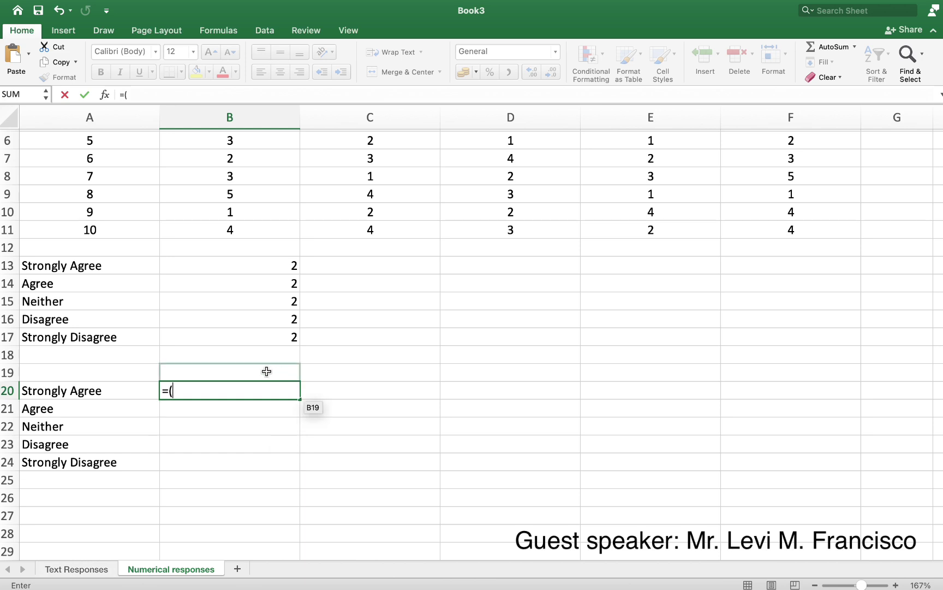
left_click(280, 265)
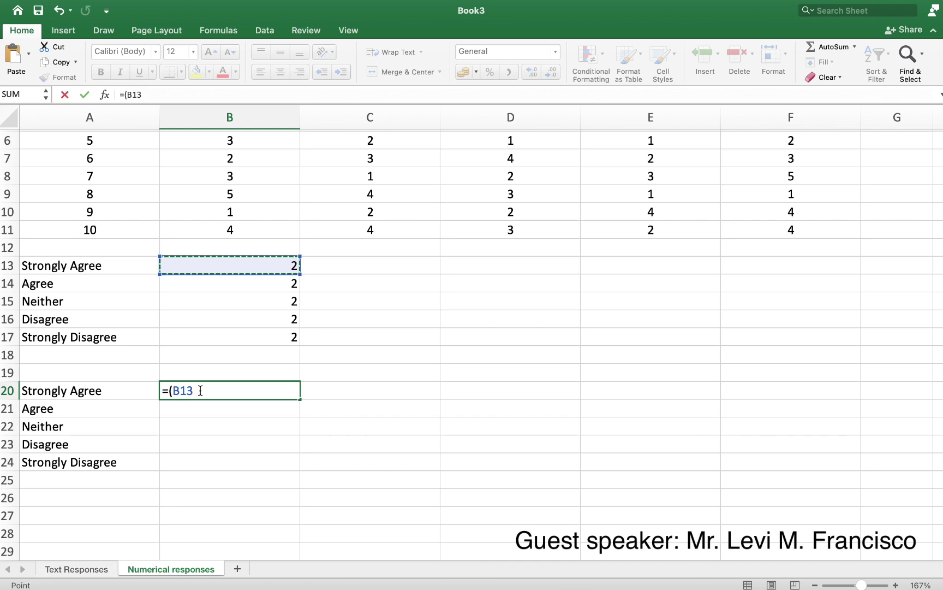
type("/10")
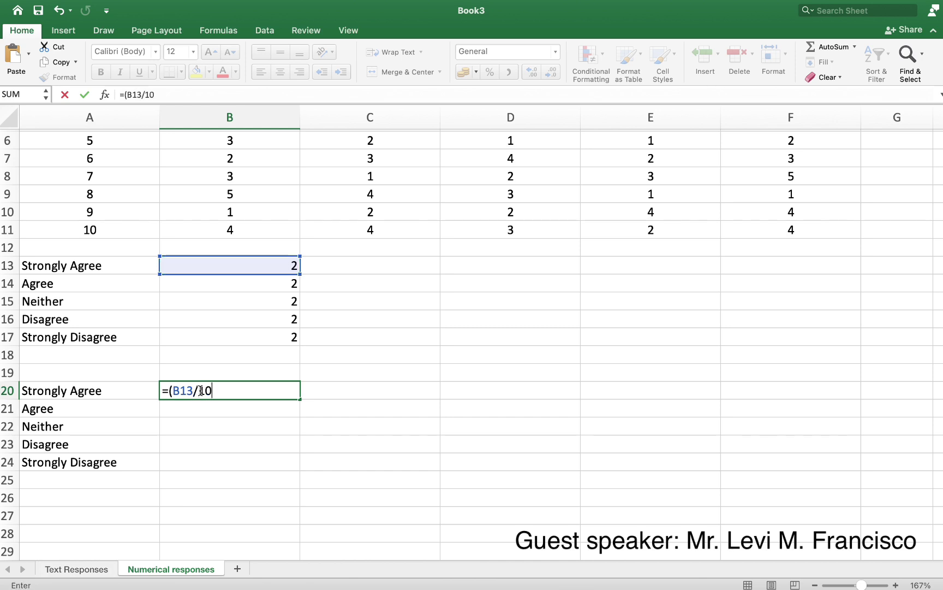
type(")")
key("Return")
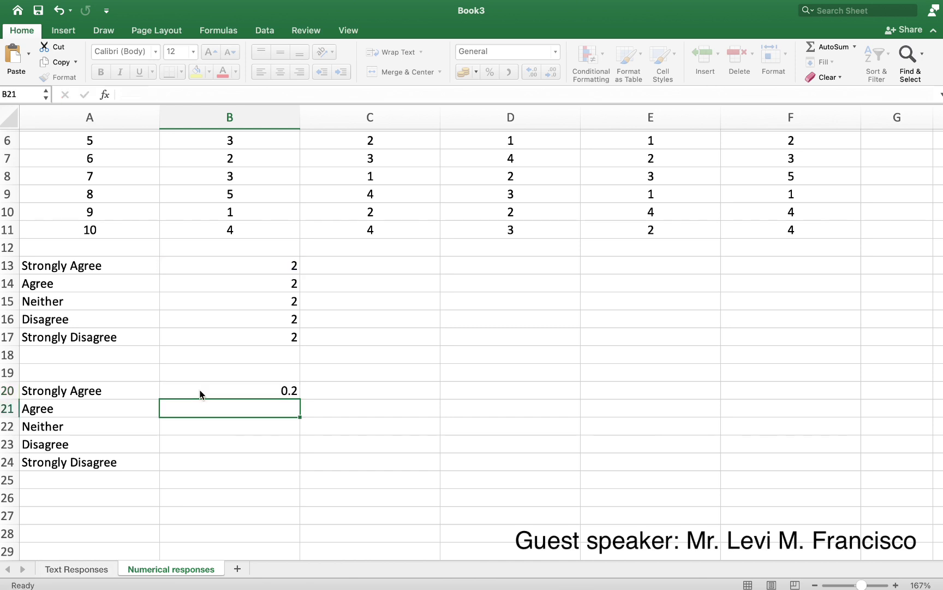
left_click(264, 390)
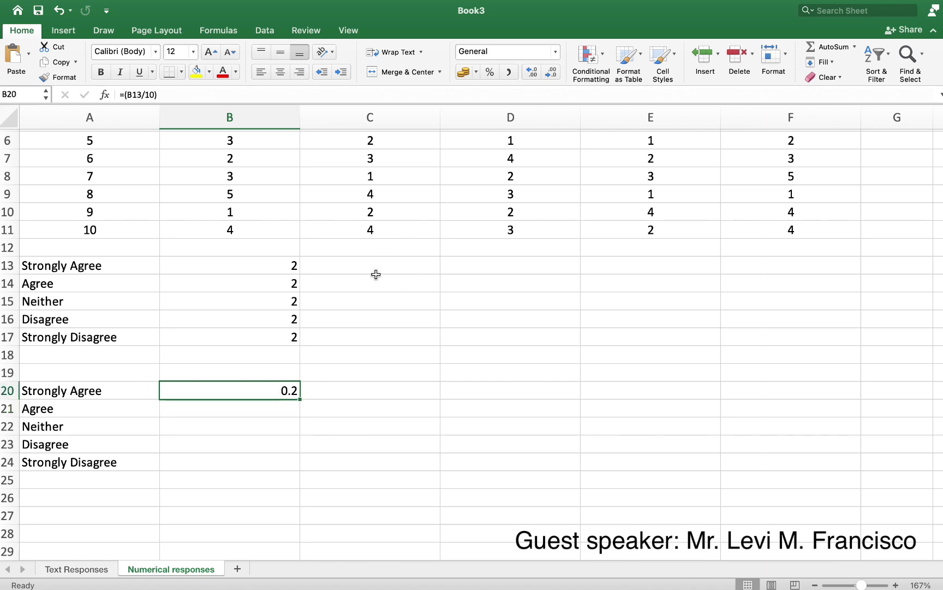
left_click(491, 72)
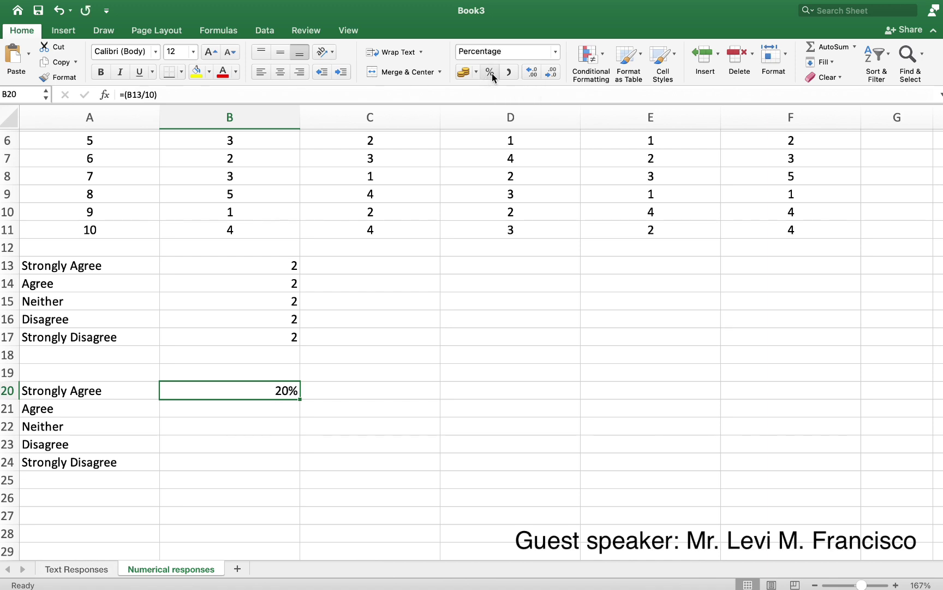
Copy the percentage formula from B20 into cells B21 through B24.
left_click(264, 404)
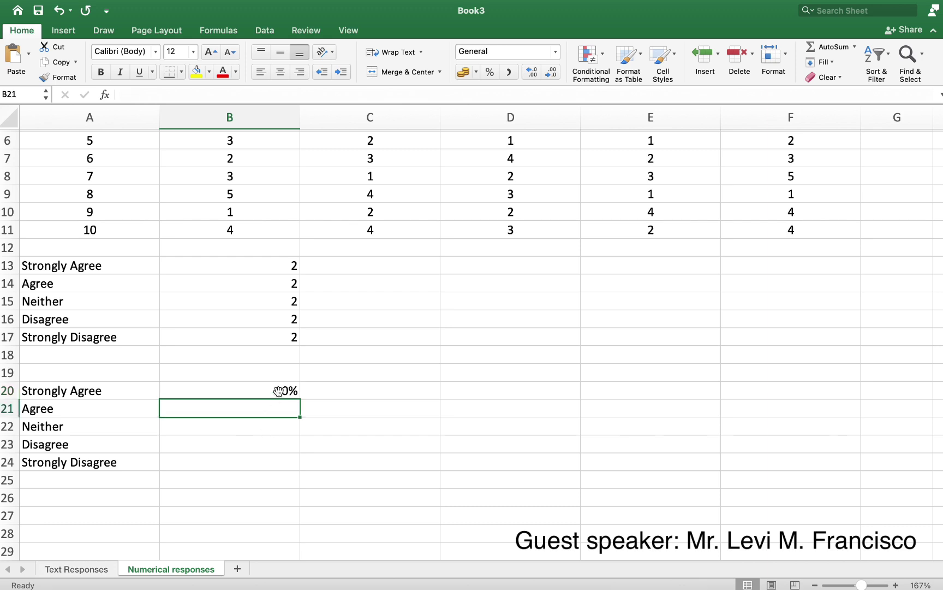
left_click(279, 391)
right_click(279, 390)
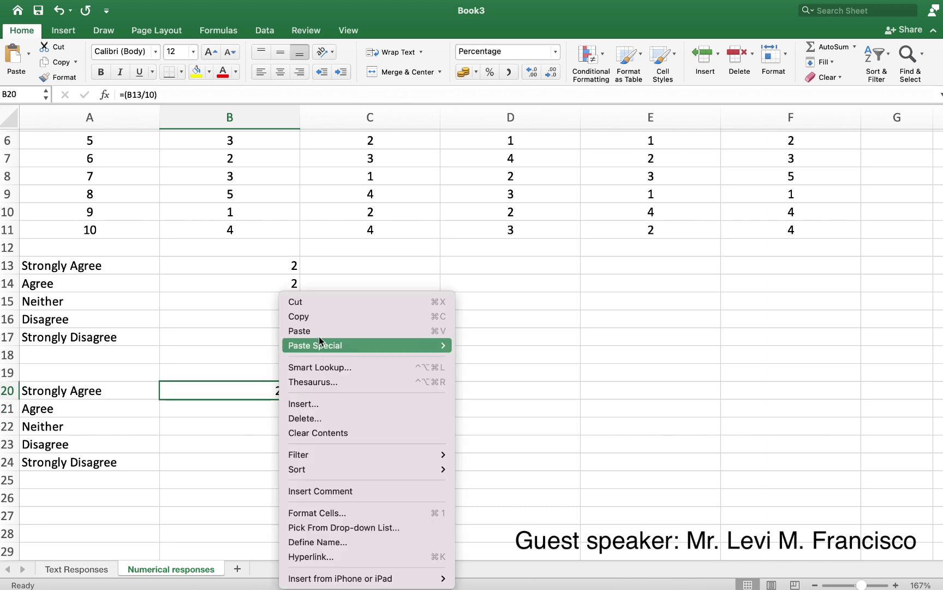
left_click(289, 316)
left_click(257, 409)
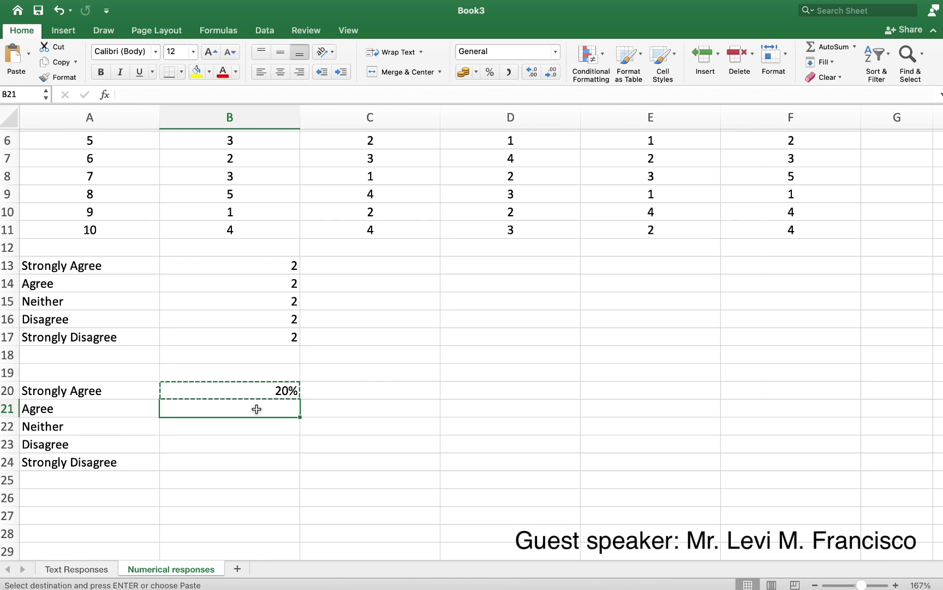
key("shift+Down")
key("shift+Down")
key("shift+Down")
right_click(256, 409)
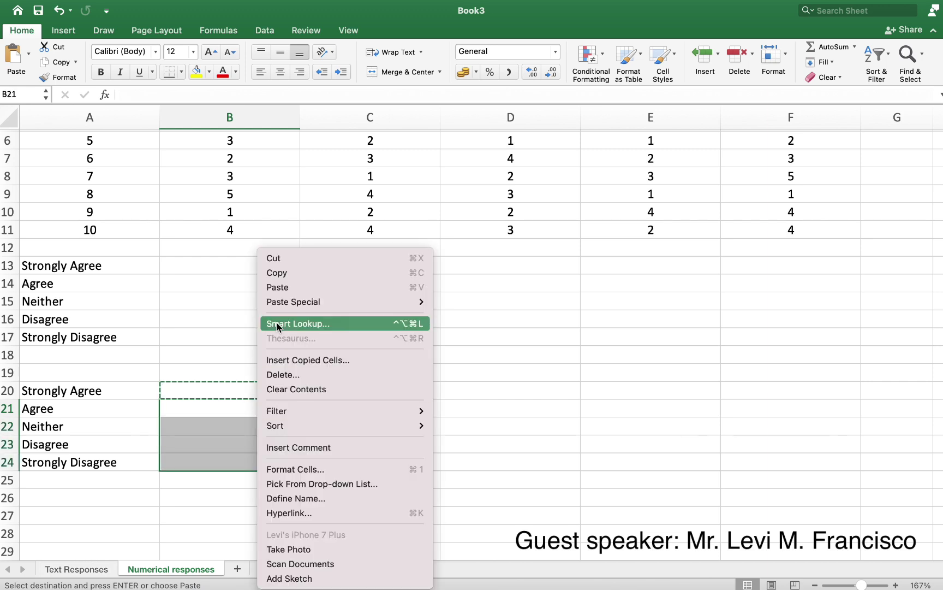
left_click(276, 291)
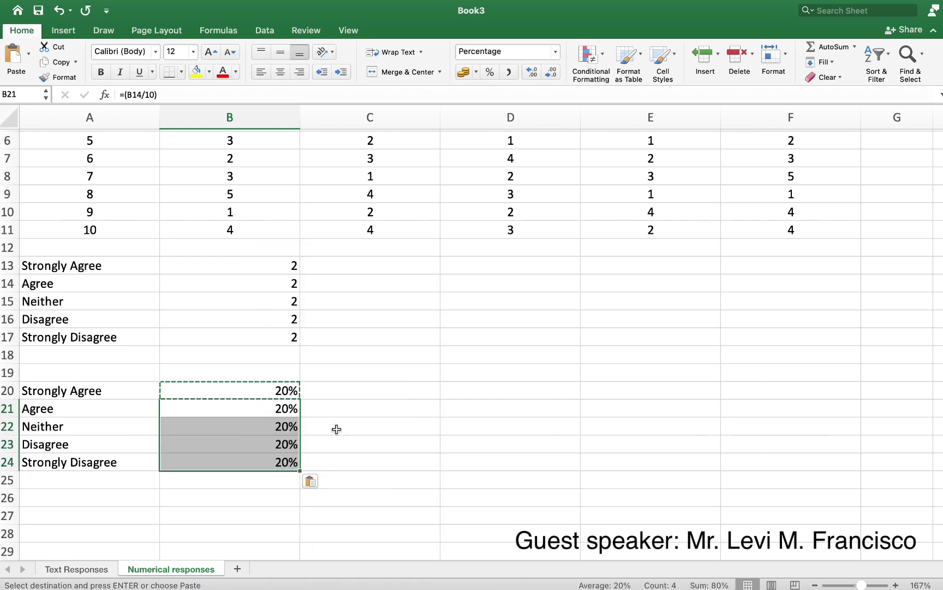
key("Down")
Test the Strongly Disagree percentage by overwriting B17 with 5, and undo that entry while keeping the formulas in B21:B24.
left_click(288, 335)
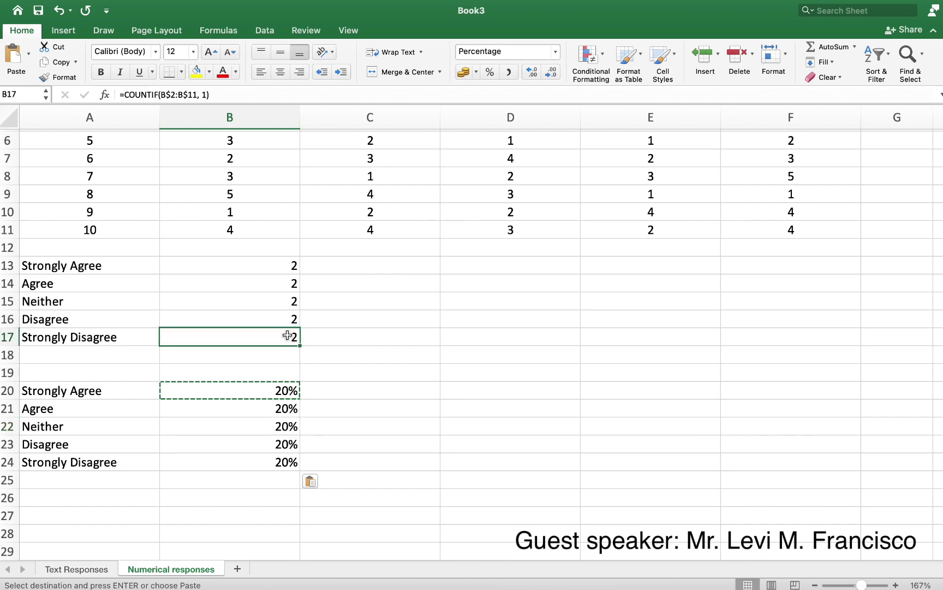
type("5")
key("Return")
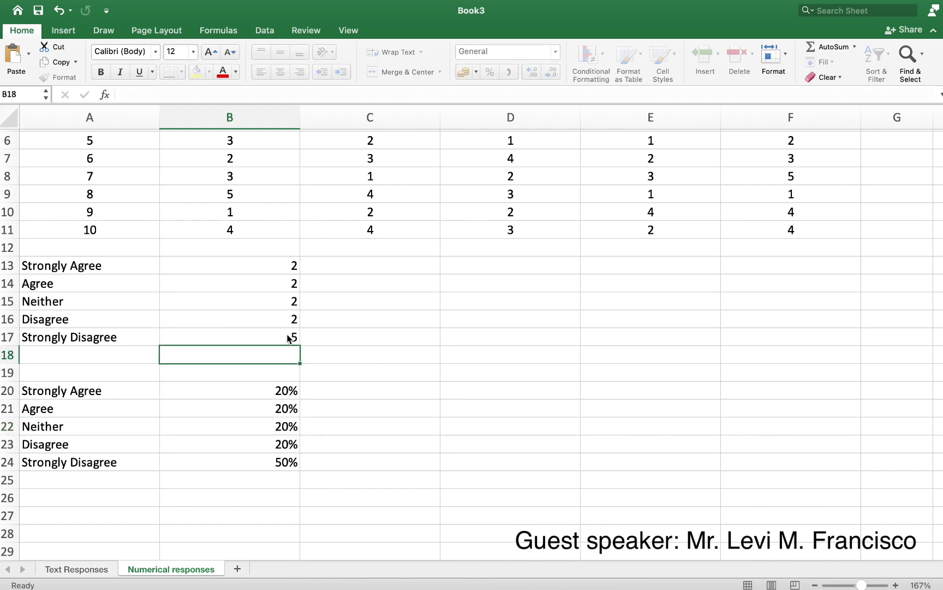
left_click(284, 463)
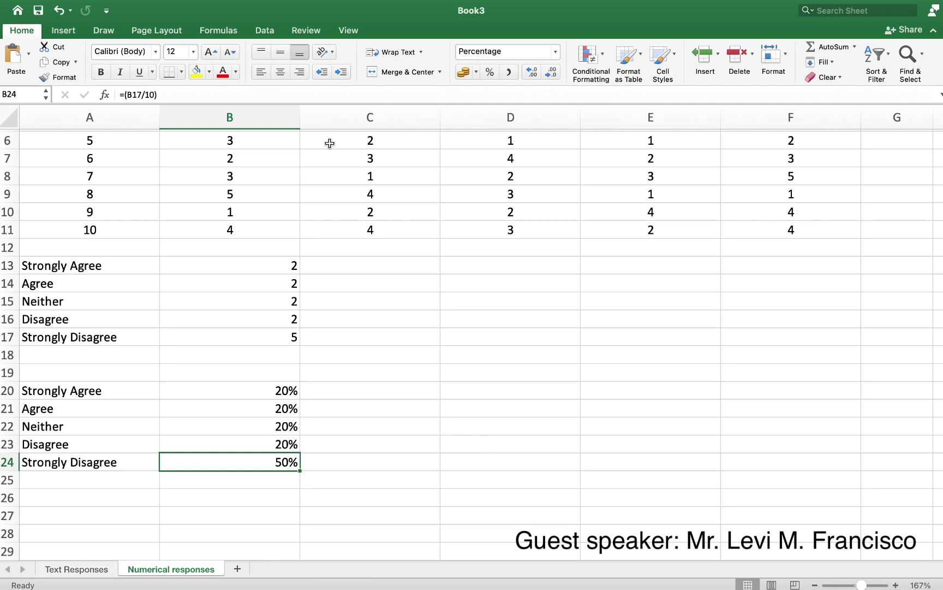
mouse_move(80, 17)
left_click(105, 31)
left_click(105, 31)
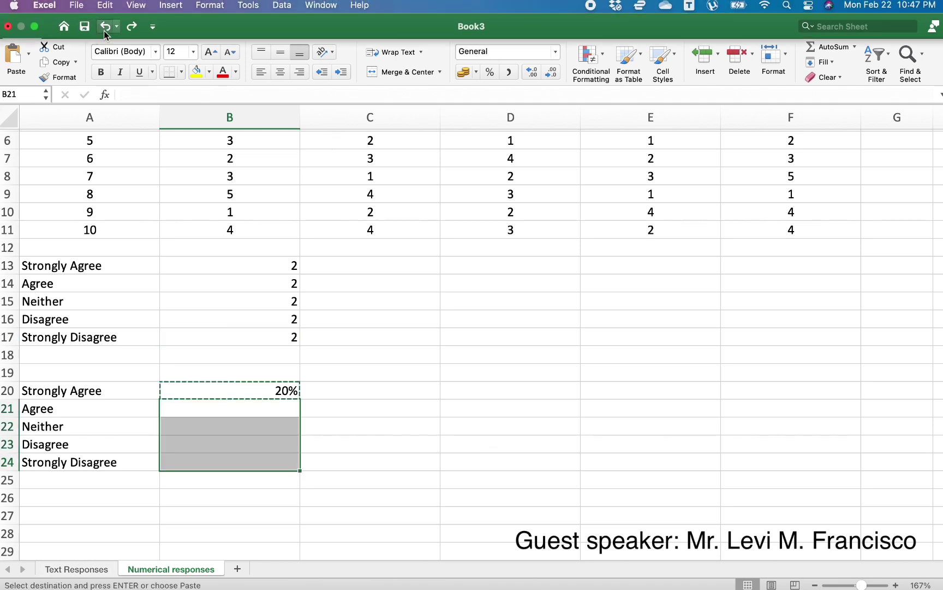
left_click(130, 27)
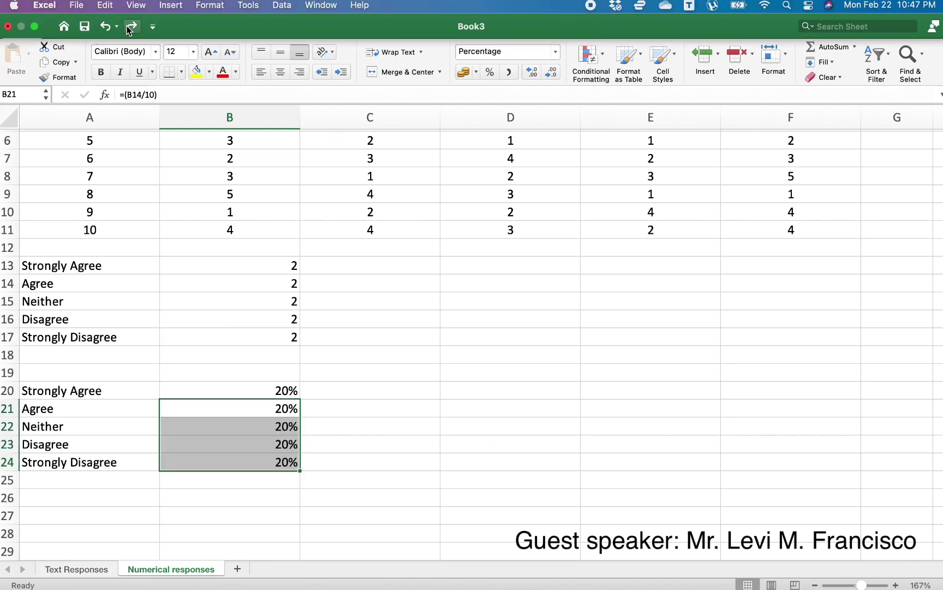
left_click(391, 390)
left_click(382, 265)
key("Right")
key("Right")
key("Right")
key("Right")
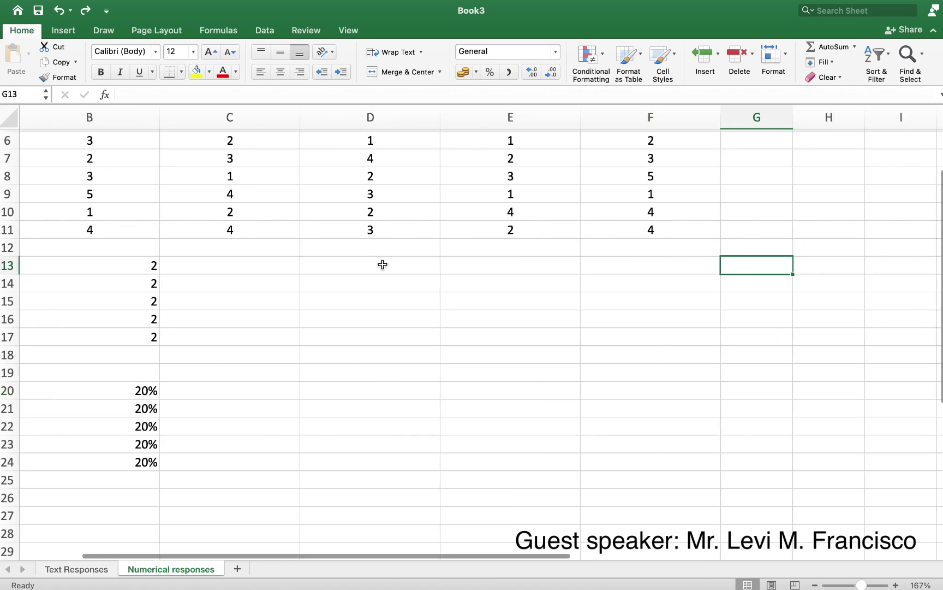
scroll(342, 347, "left", 3)
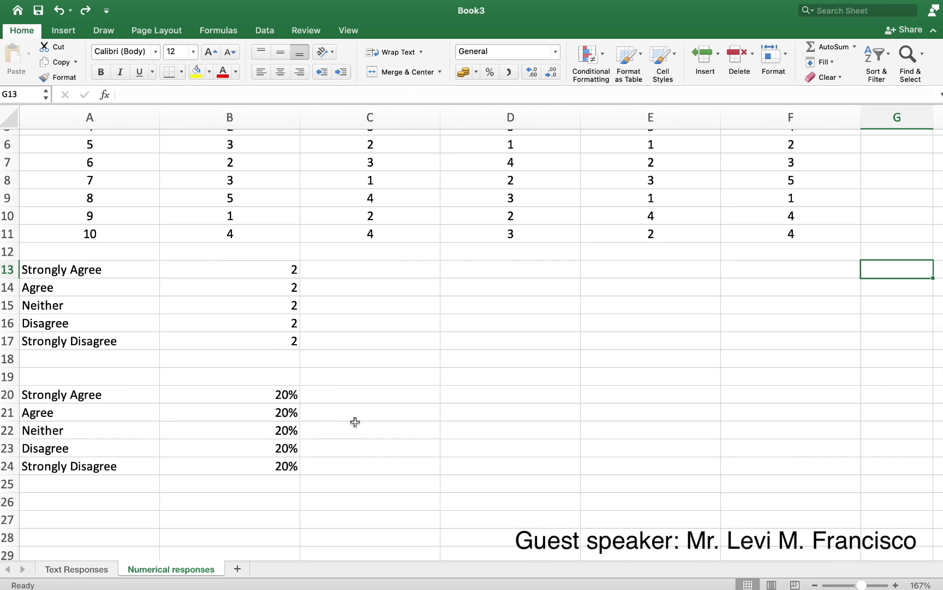
scroll(355, 422, "up", 1)
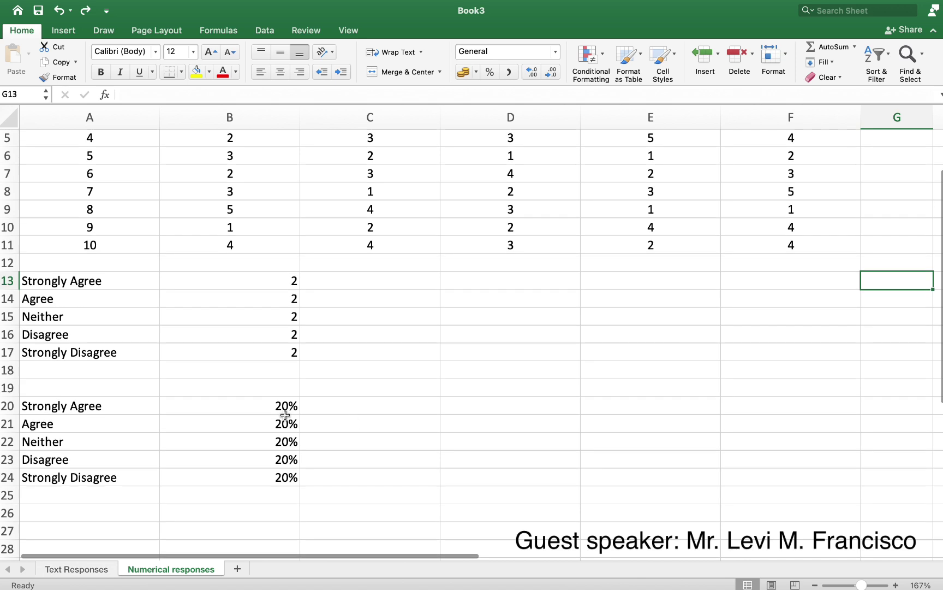
Insert a 3-D pie chart of the percentages in B20:B24 and move it into the empty area beside the percentage table.
scroll(285, 415, "down", 3)
left_click_drag(266, 331, 269, 400)
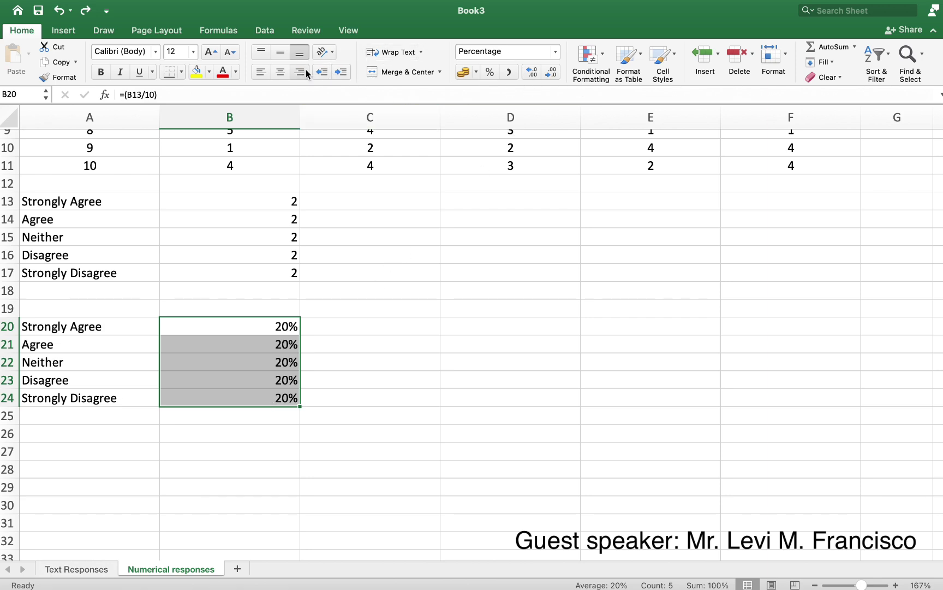
left_click(63, 30)
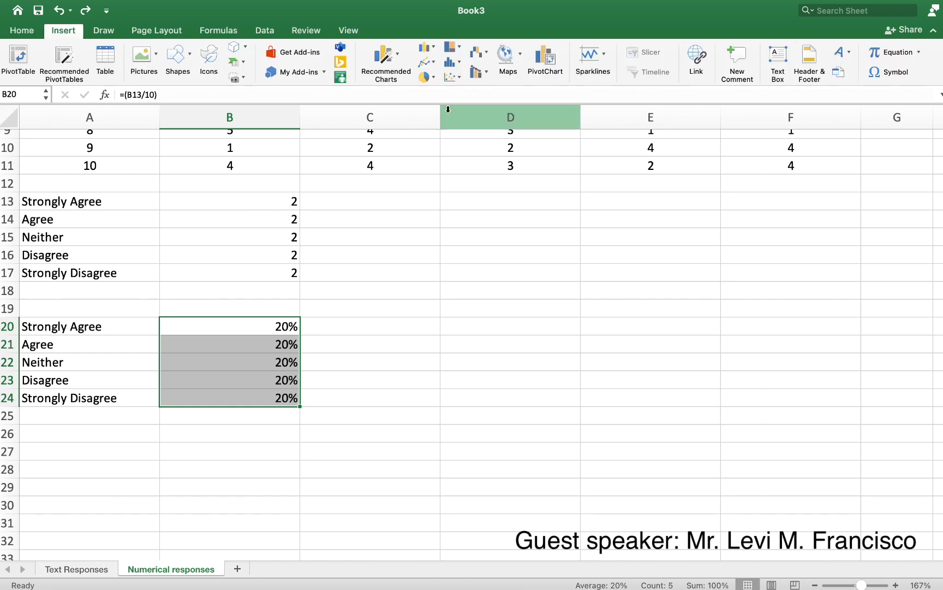
left_click(426, 78)
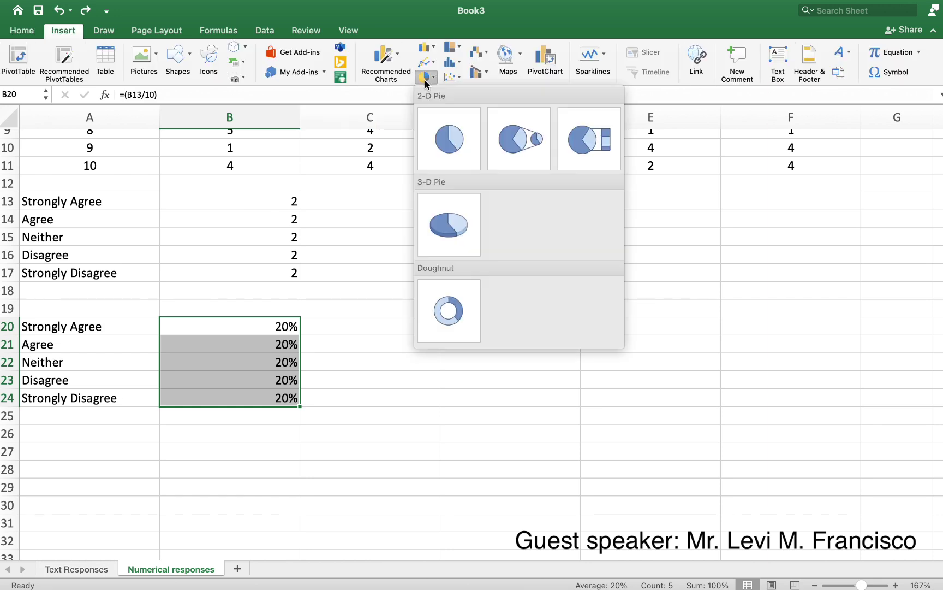
left_click(438, 229)
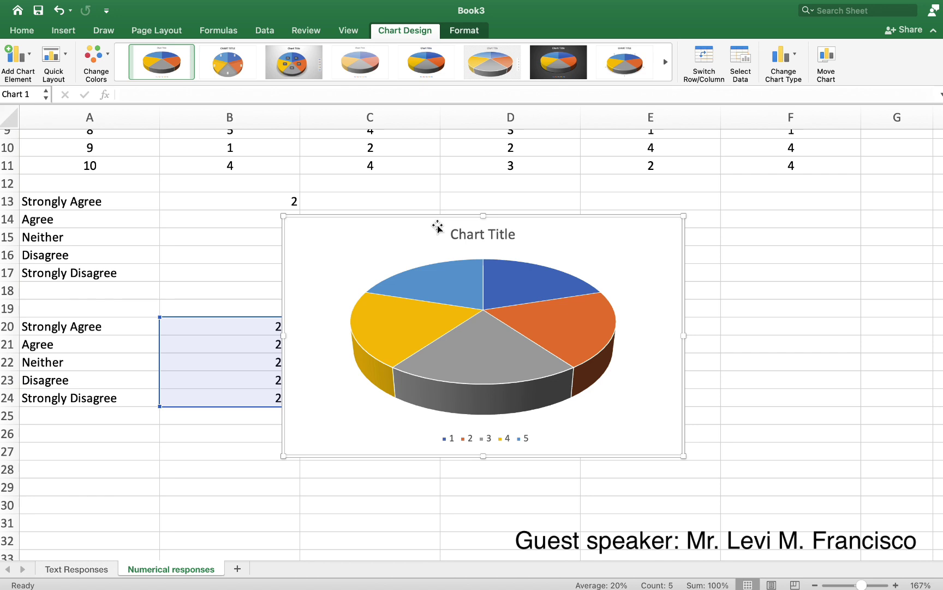
left_click_drag(415, 224, 592, 323)
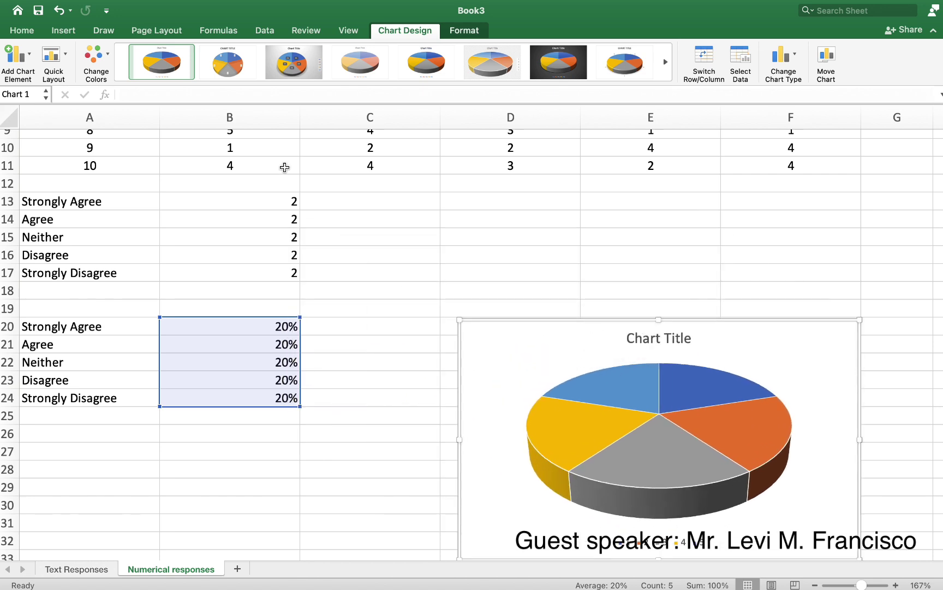
Try several chart styles on the pie chart, ending with the dark-background style.
left_click(229, 60)
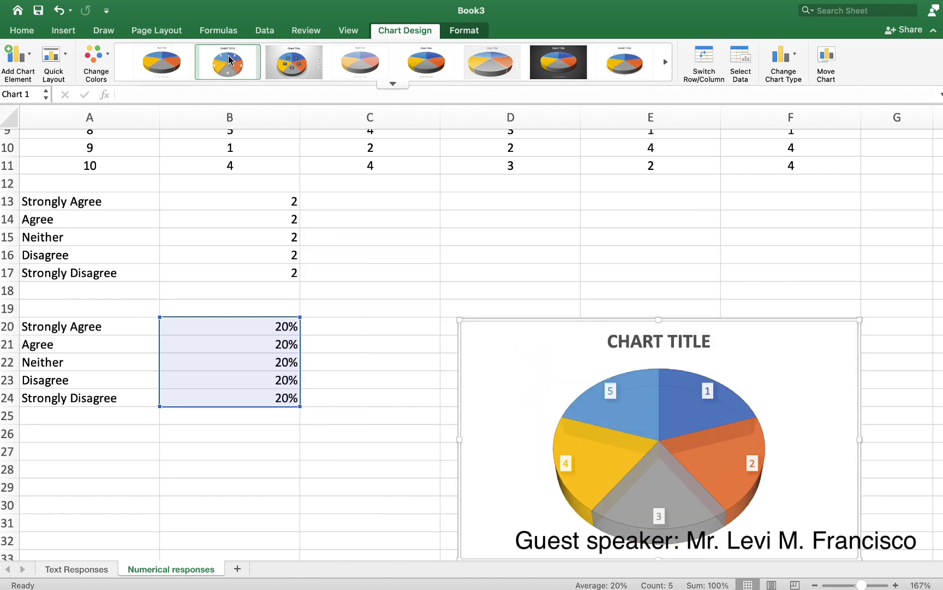
left_click(176, 62)
left_click(301, 68)
left_click(359, 69)
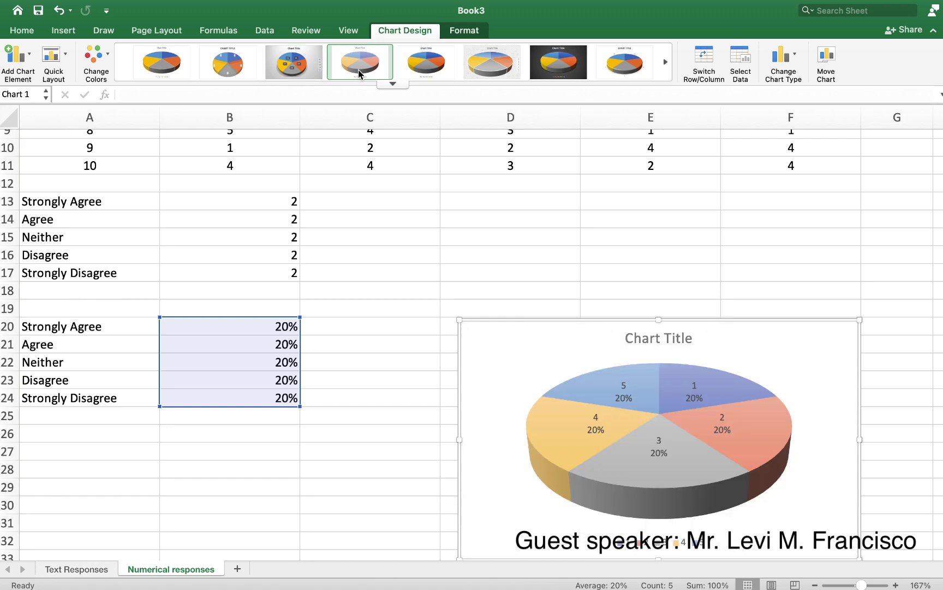
left_click(494, 80)
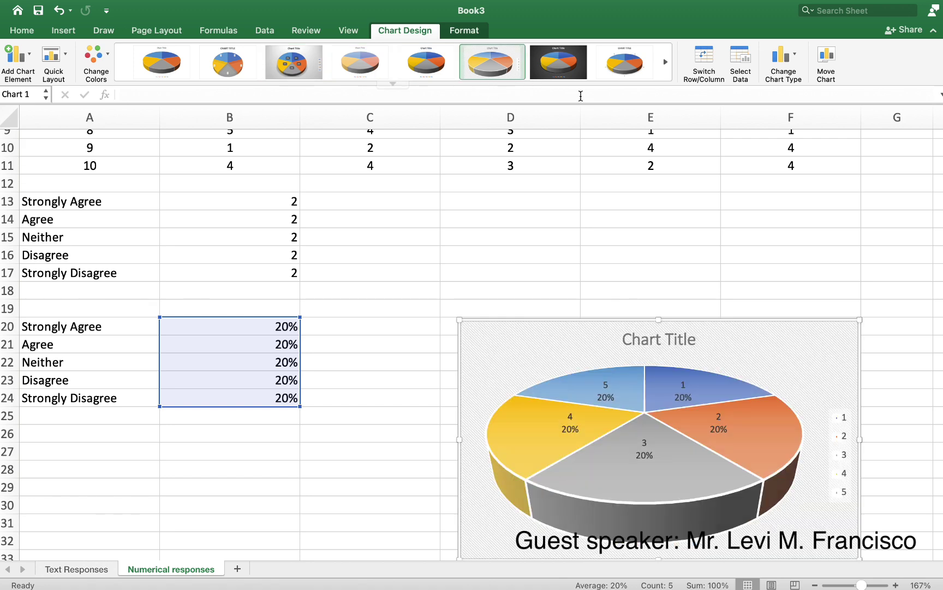
left_click(575, 71)
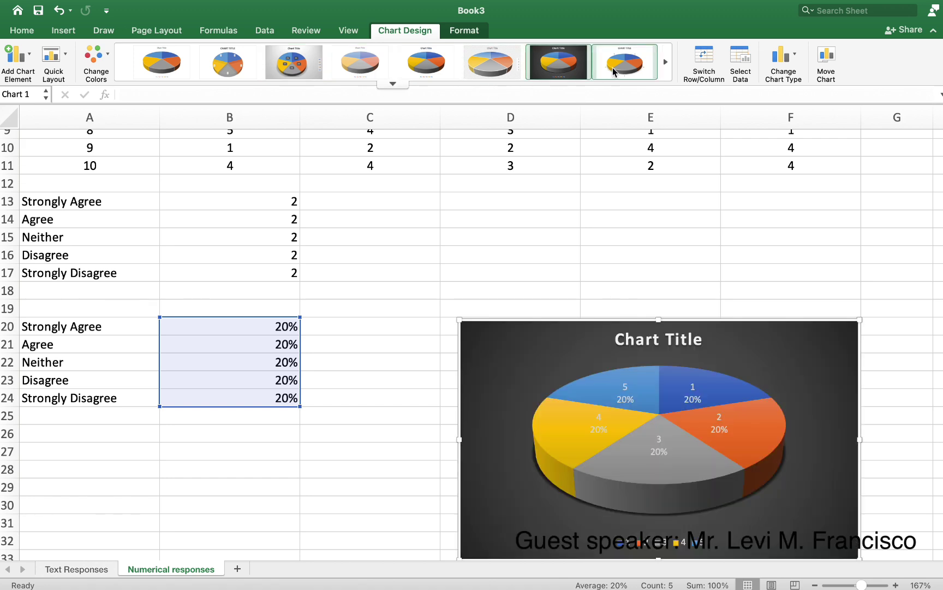
Try to replace the pie chart's placeholder title with the word Question.
left_click(631, 343)
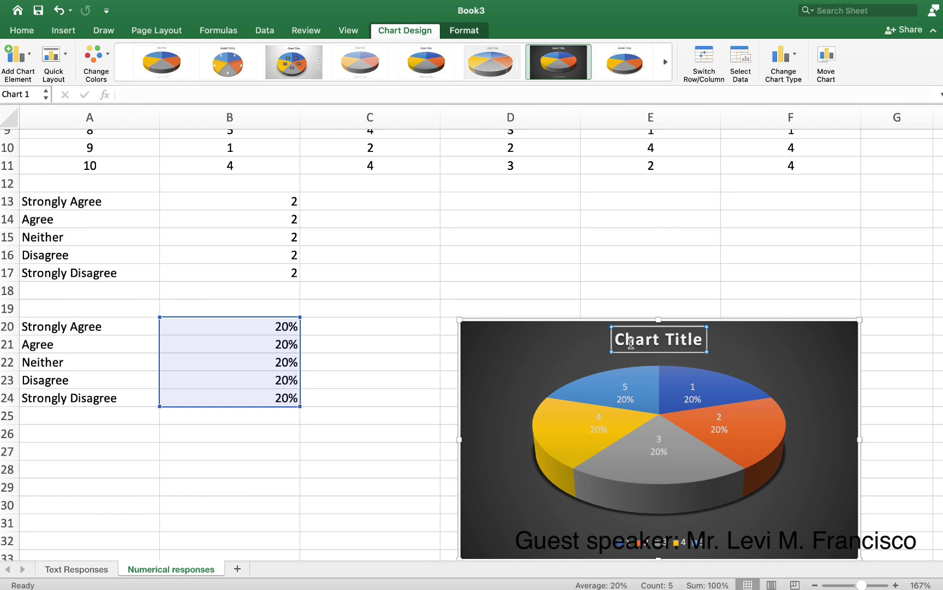
left_click(631, 342)
type("Question")
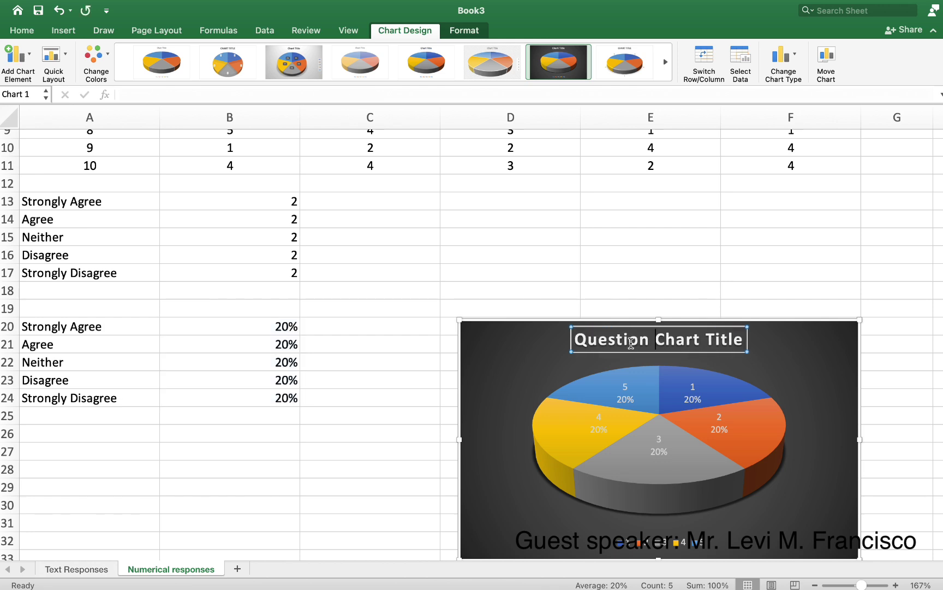
key("BackSpace")
key("BackSpace")
key("BackSpace")
key("BackSpace")
key("BackSpace")
key("BackSpace")
key("BackSpace")
key("BackSpace")
key("BackSpace")
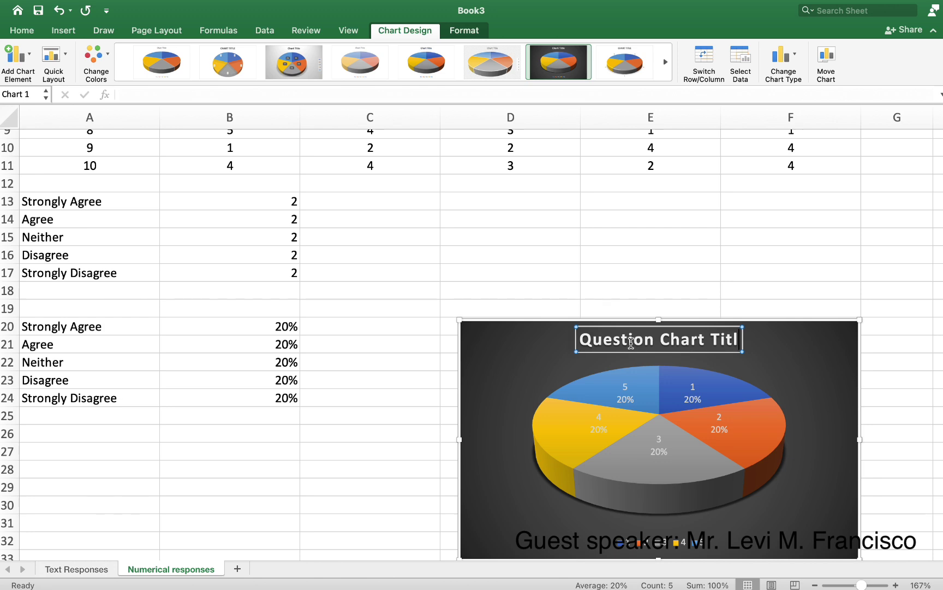
key("BackSpace")
key("BackSpace")
key("BackSpace")
key("BackSpace")
key("BackSpace")
key("BackSpace")
key("BackSpace")
key("BackSpace")
key("BackSpace")
key("BackSpace")
key("BackSpace")
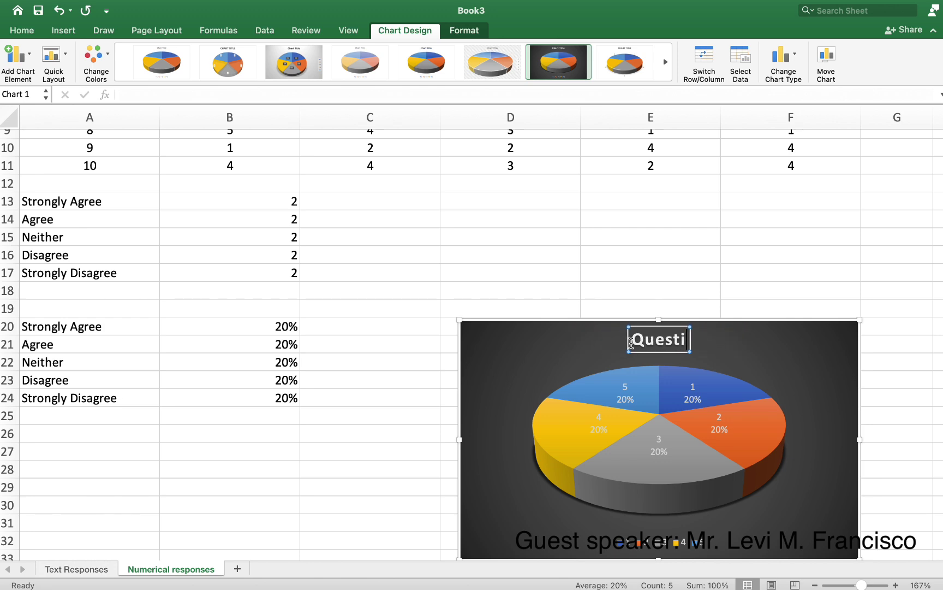
Delete the chart title and the whole pie chart from the sheet.
left_click(631, 342)
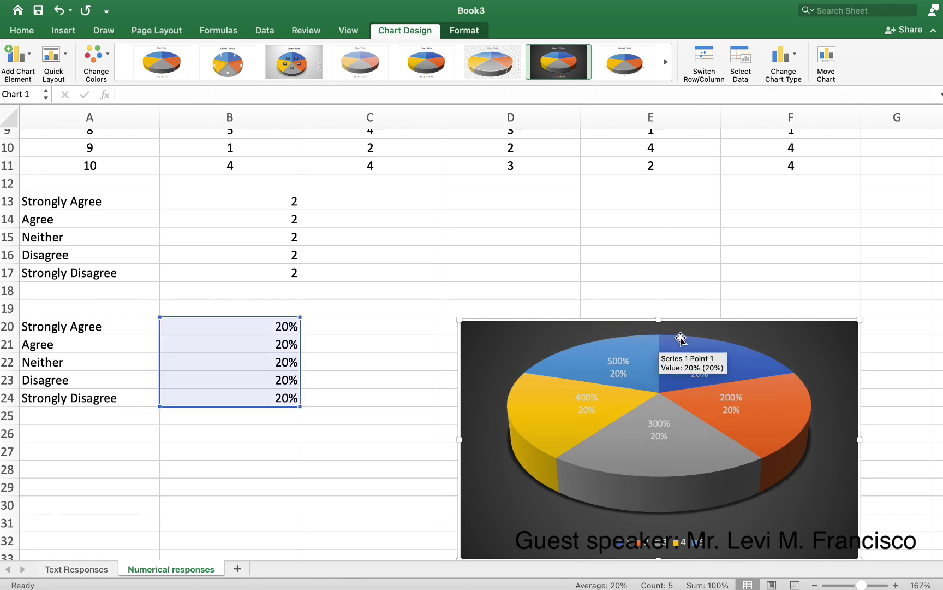
key("BackSpace")
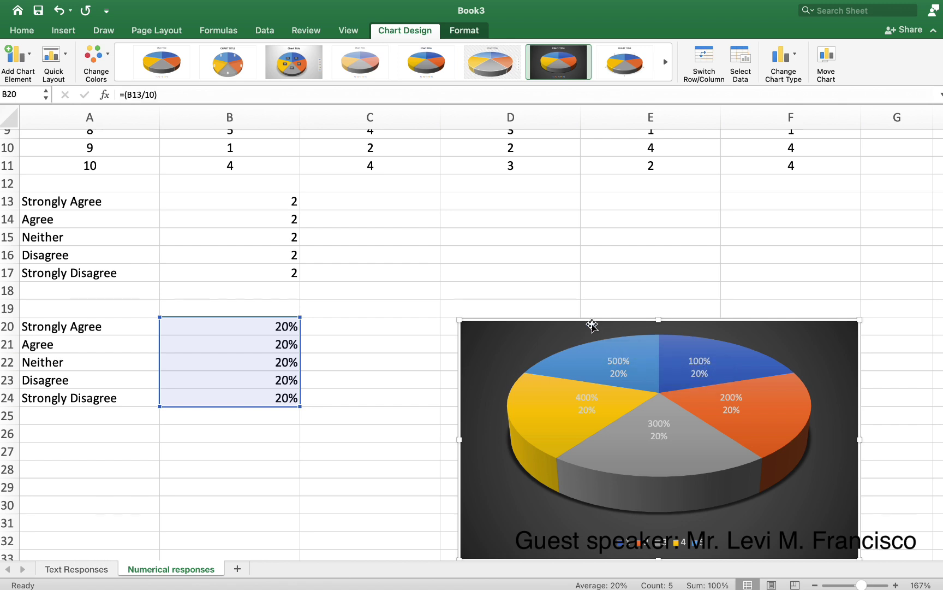
Enter the heading Satisfaction in cell H1 of the Numerical responses sheet.
scroll(593, 325, "up", 5)
scroll(593, 324, "right", 3)
scroll(592, 325, "left", 5)
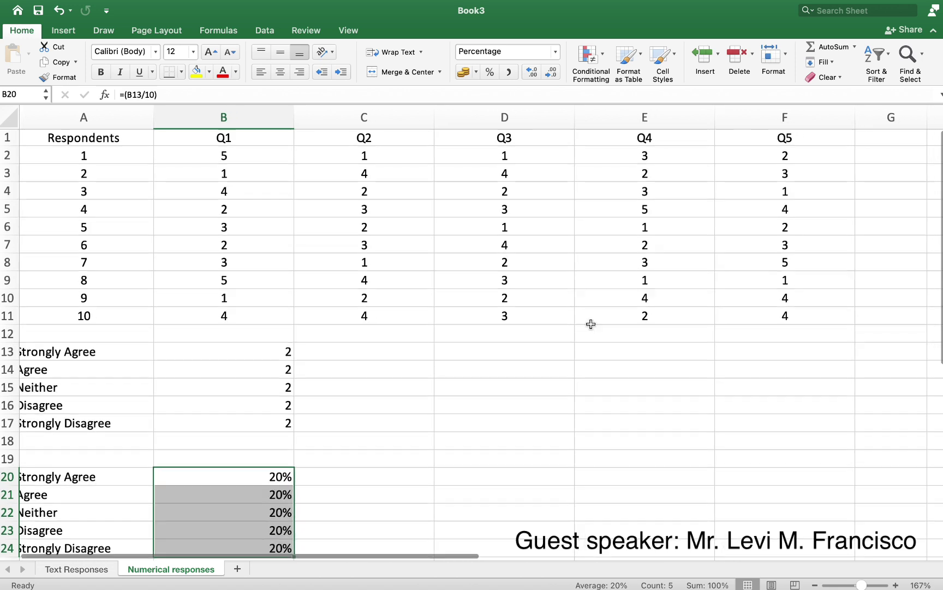
scroll(592, 325, "down", 5)
scroll(752, 146, "right", 1)
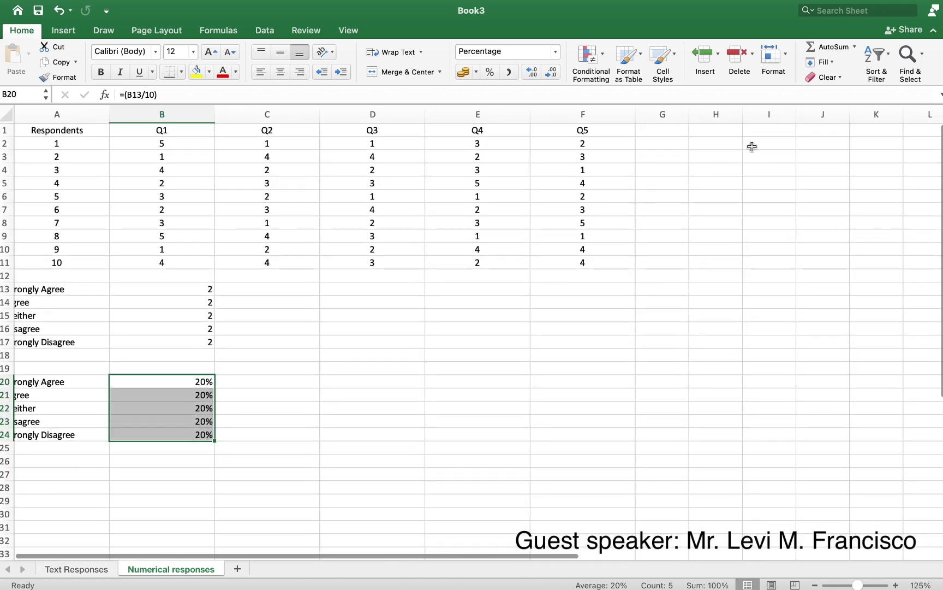
left_click(731, 131)
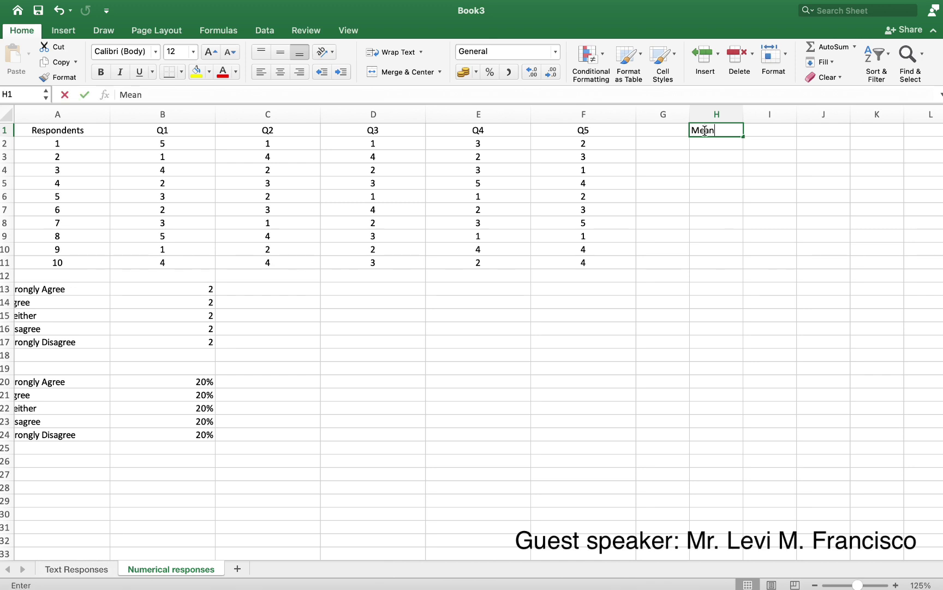
key("BackSpace")
key("BackSpace")
key("BackSpace")
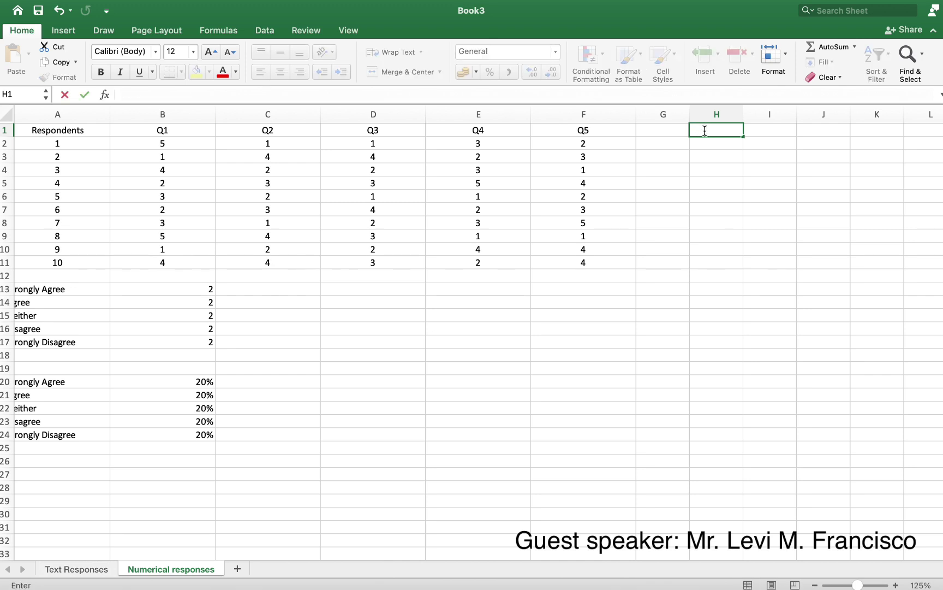
type("Satisfa")
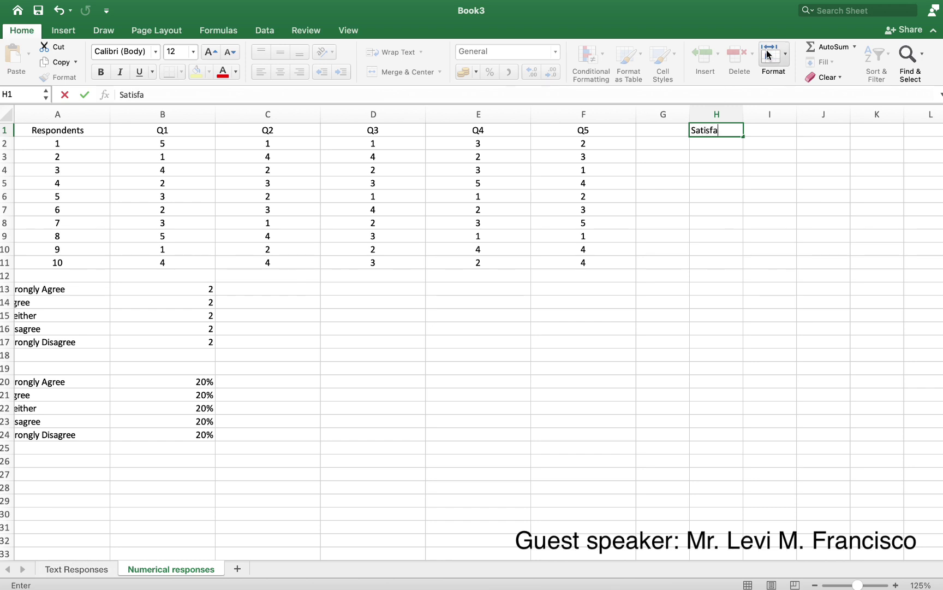
type("cri")
type("tion")
key("Return")
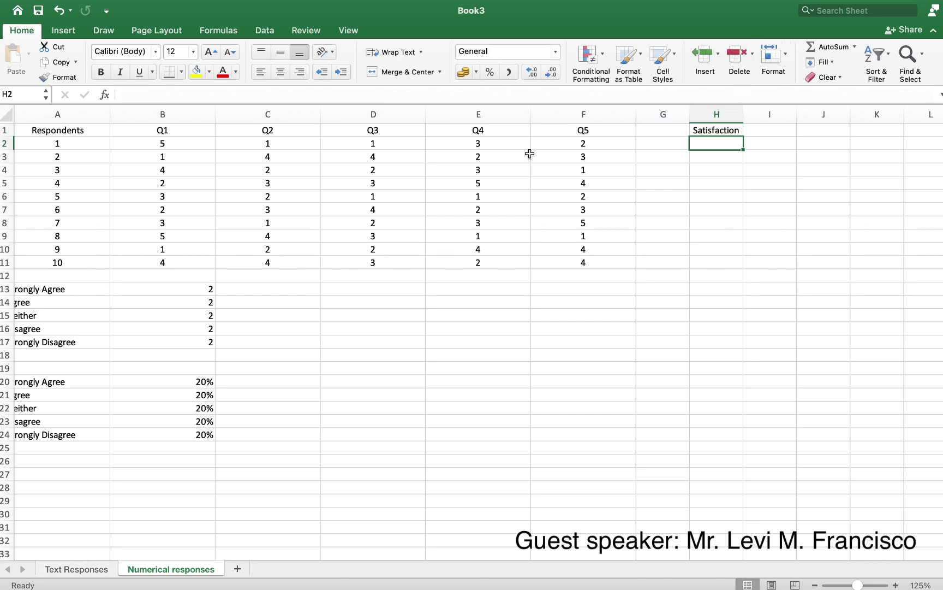
Enter =AVERAGE(B2:F2) in cell H2 to average the first respondent's five answers.
type("=ave")
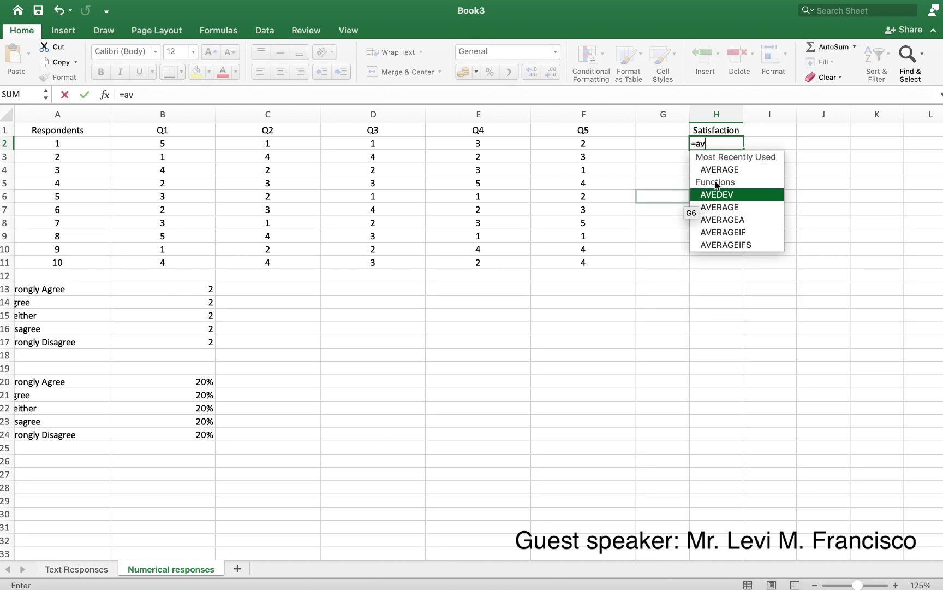
double_click(727, 166)
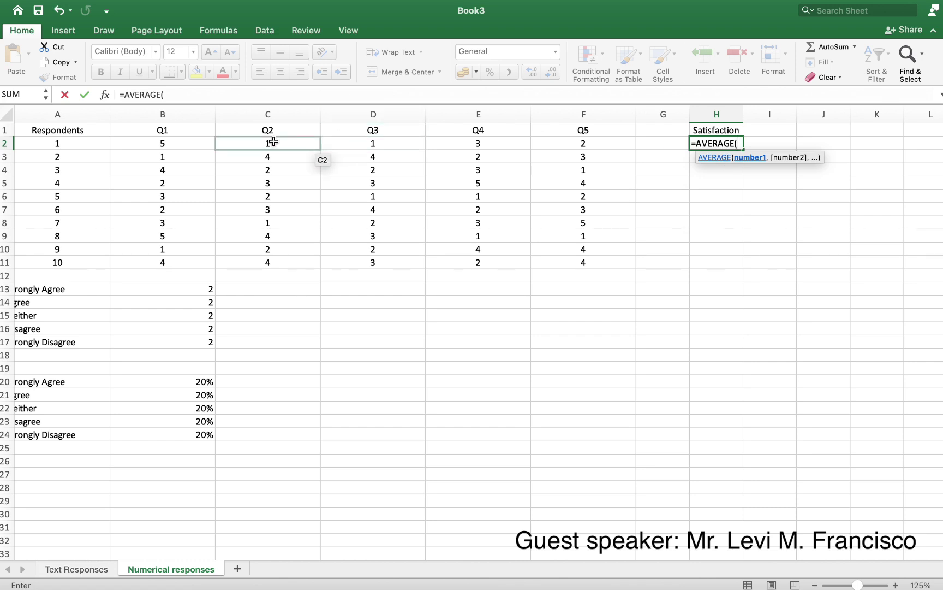
left_click_drag(181, 142, 575, 144)
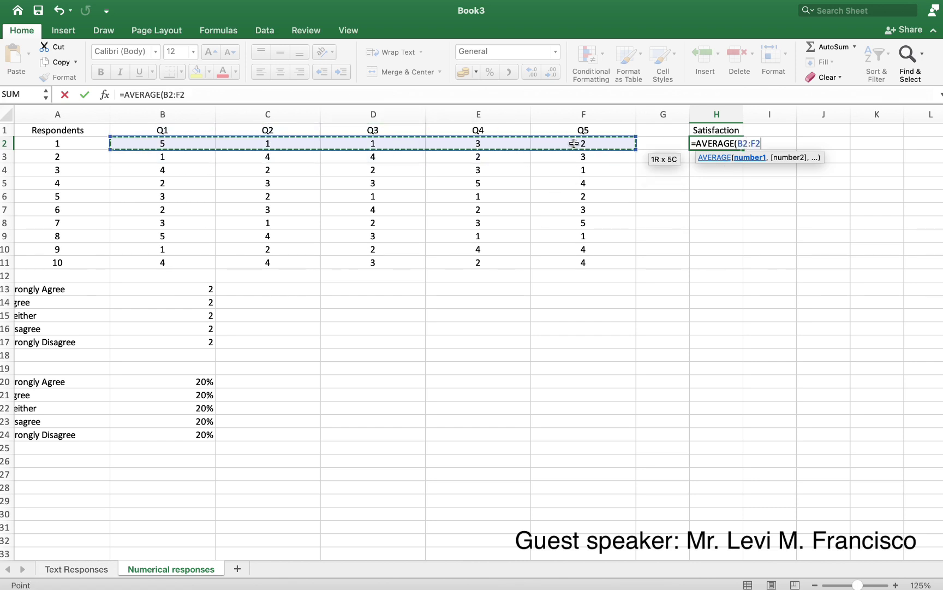
type(")")
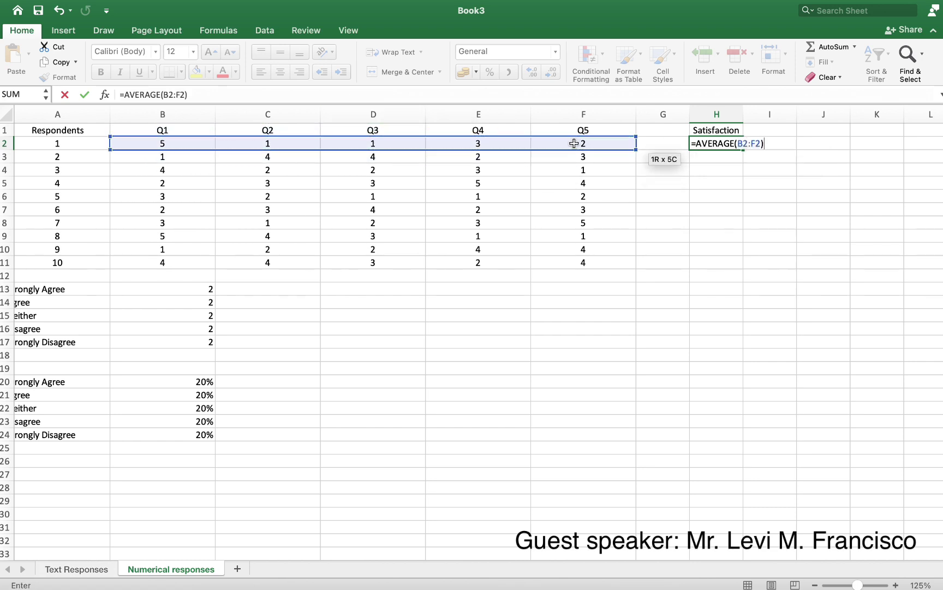
key("Return")
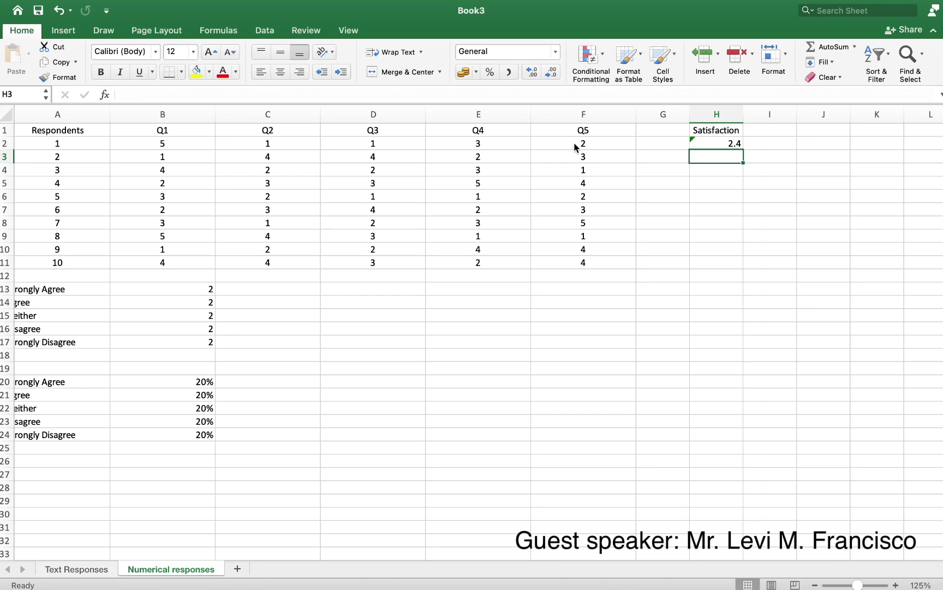
Format the average in cell H2 to show two decimal places.
left_click(711, 143)
left_click(532, 74)
left_click(532, 74)
left_click(533, 74)
left_click(533, 74)
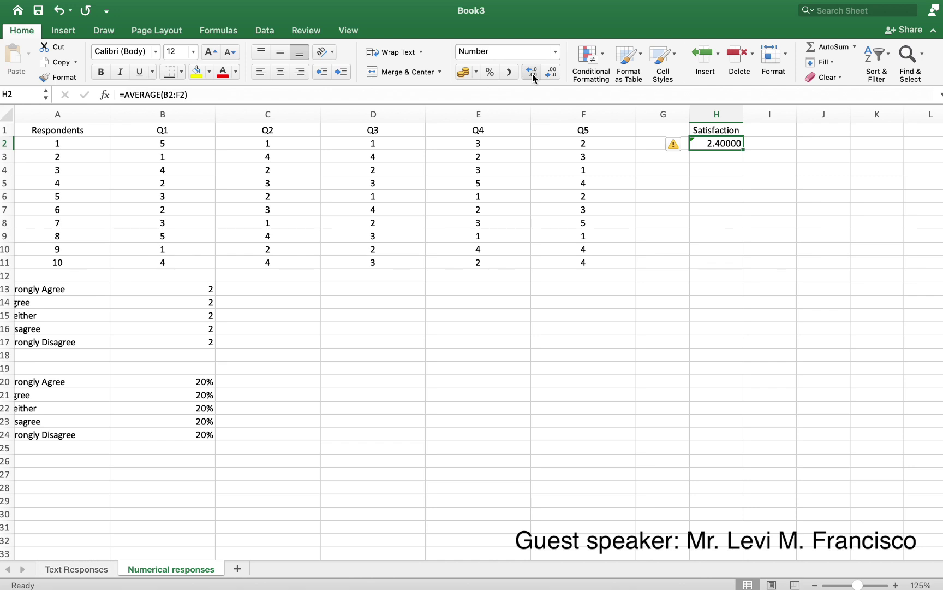
left_click(552, 74)
left_click(552, 74)
left_click(552, 73)
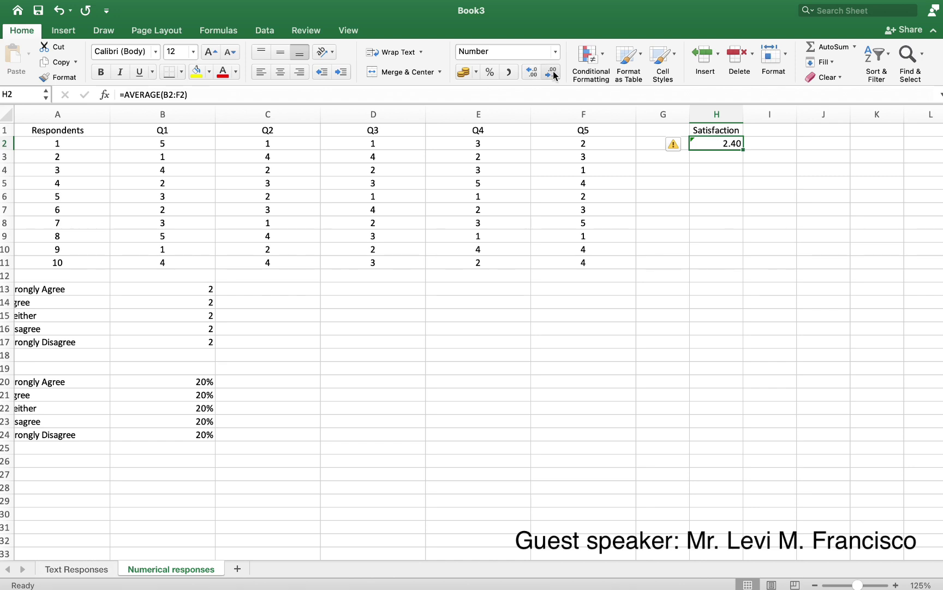
left_click(551, 74)
left_click(535, 73)
left_click(719, 198)
Copy the average formula from H2 into cells H3 through H11 for the remaining respondents.
left_click(723, 143)
right_click(723, 143)
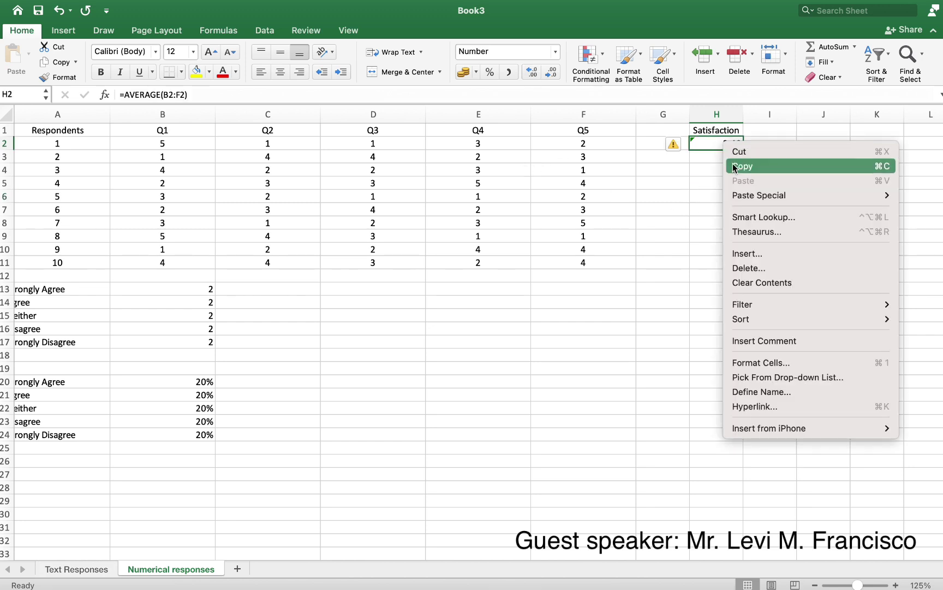
left_click(729, 162)
left_click(711, 160)
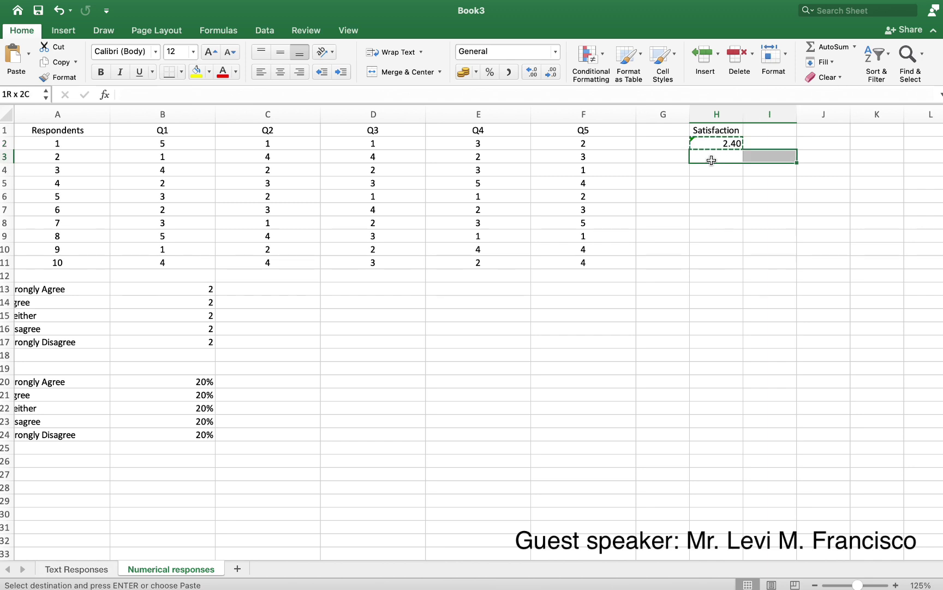
key("shift+Down")
key("shift+Down")
key("shift+Down")
key("shift+Down")
key("shift+Down")
key("shift+Down")
key("shift+Down")
key("shift+Down")
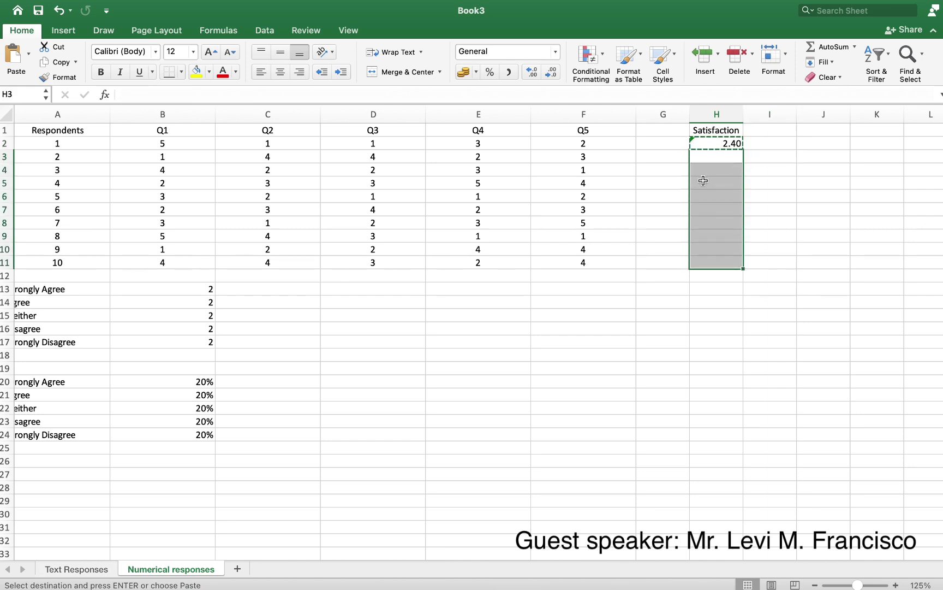
right_click(703, 180)
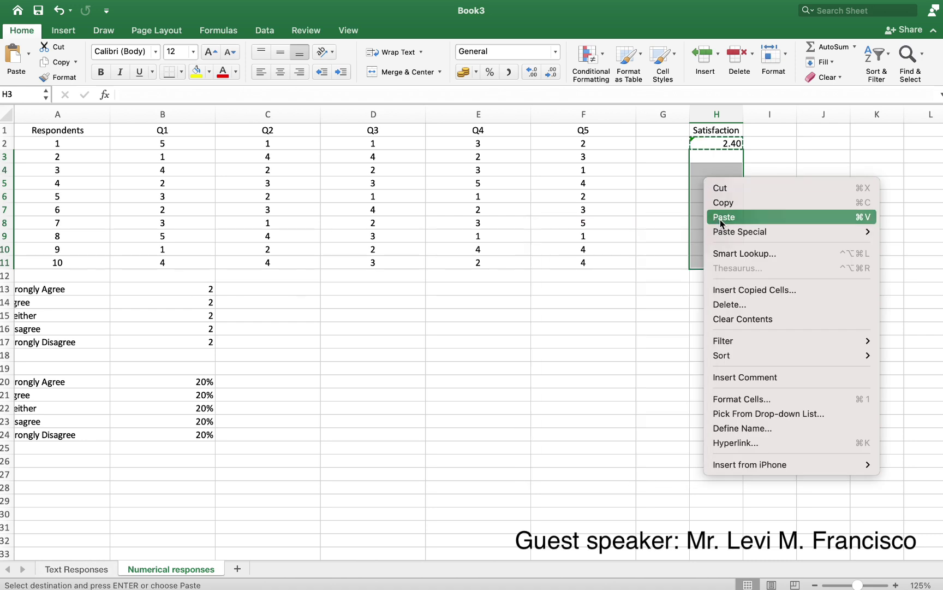
left_click(720, 217)
left_click(755, 196)
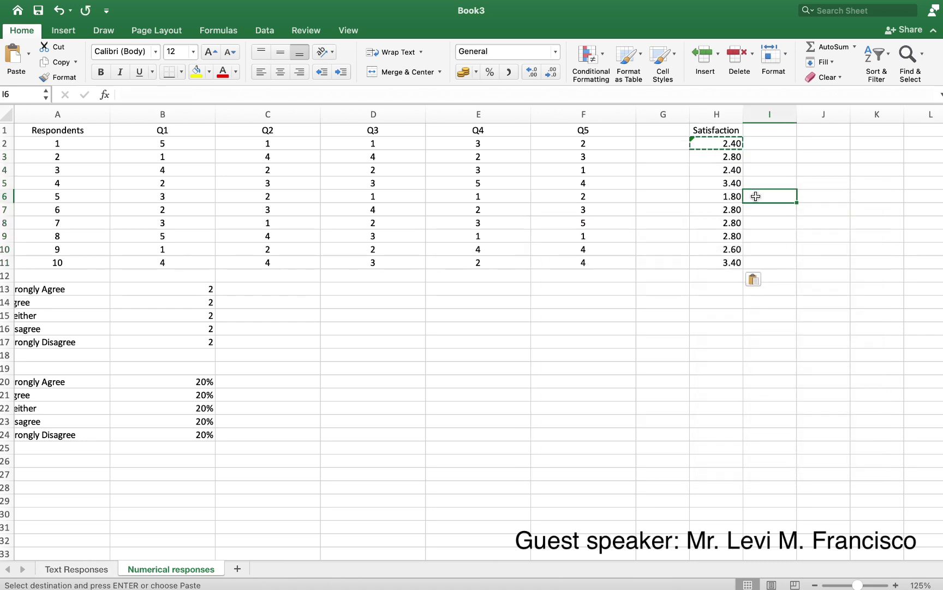
Enter the heading Grades in cell J1 of the Numerical responses sheet.
scroll(755, 196, "right", 5)
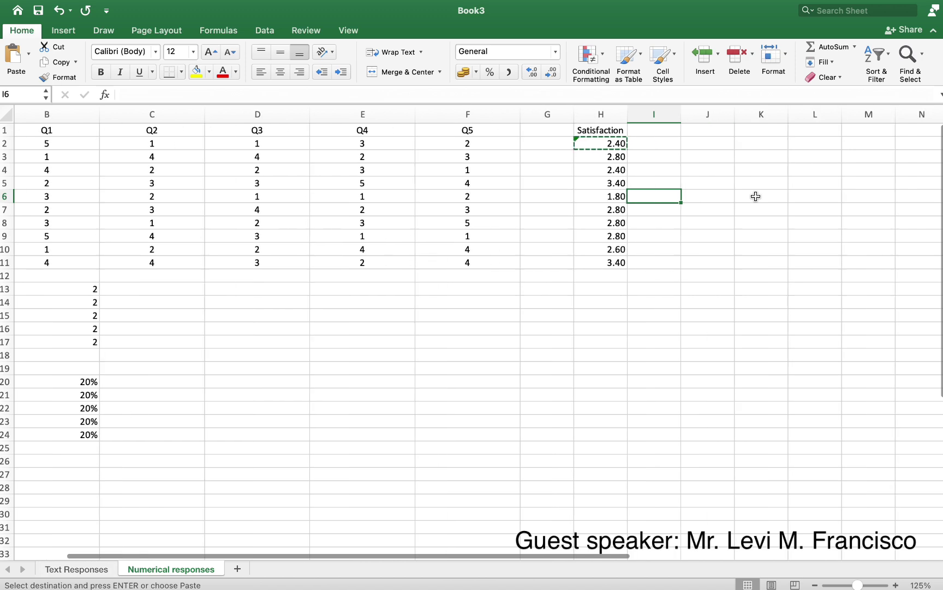
left_click(618, 131)
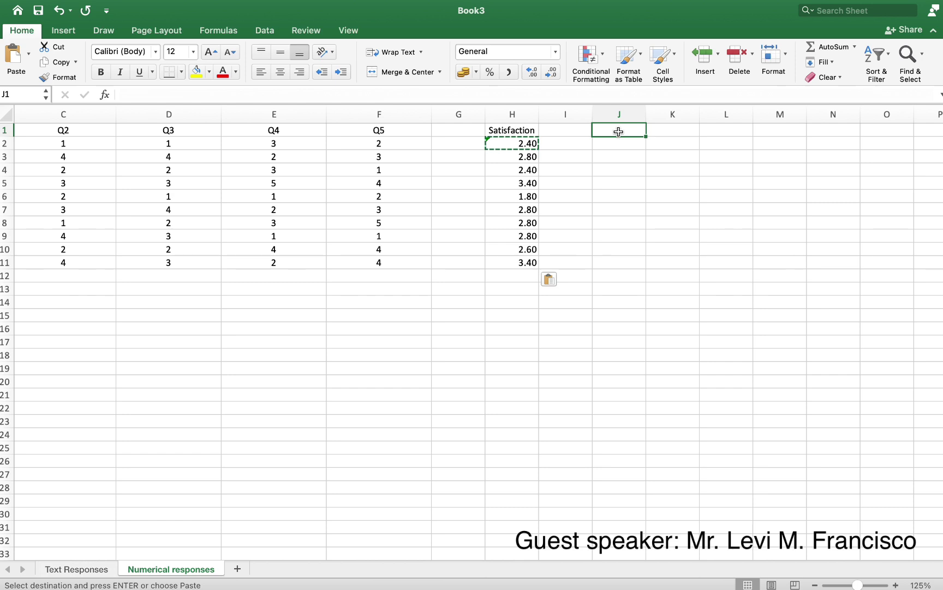
type("Ace")
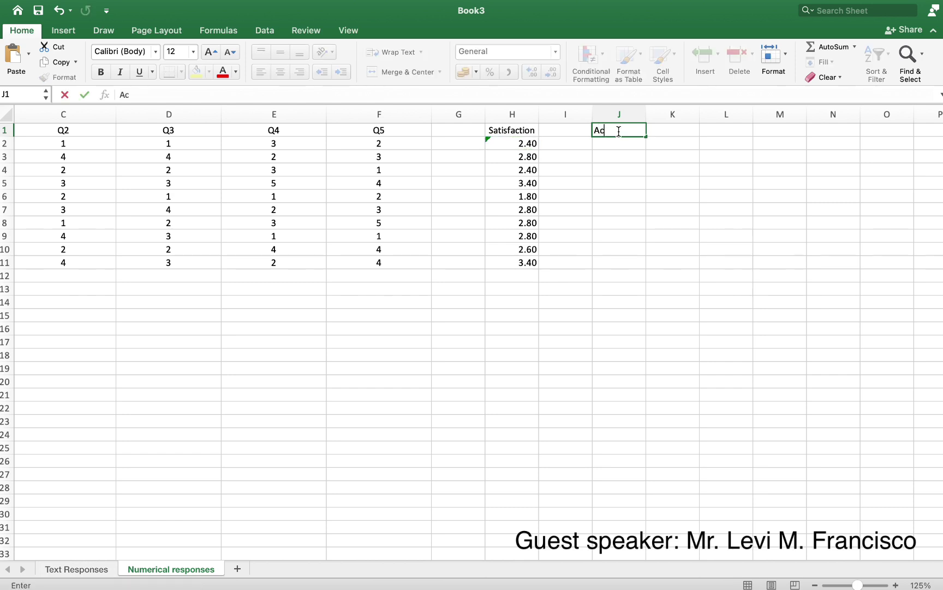
key("BackSpace")
key("BackSpace")
key("BackSpace")
type("Grade")
key("Return")
Enter the grades 78, 98, 79, 90, 88, 83, 80, 87, 96 and 100 in cells J2 through J11.
type("78")
key("Return")
type("98")
key("Return")
type("79")
key("Return")
type("90")
key("Return")
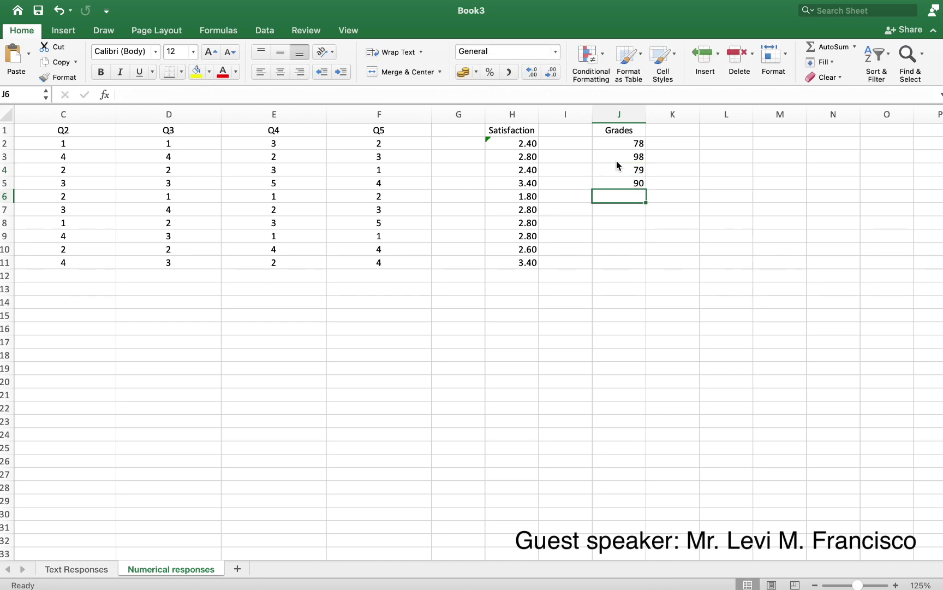
type("88")
key("Return")
type("83")
key("Return")
type("80")
key("Return")
type("87")
key("Return")
type("96")
key("Return")
type("100")
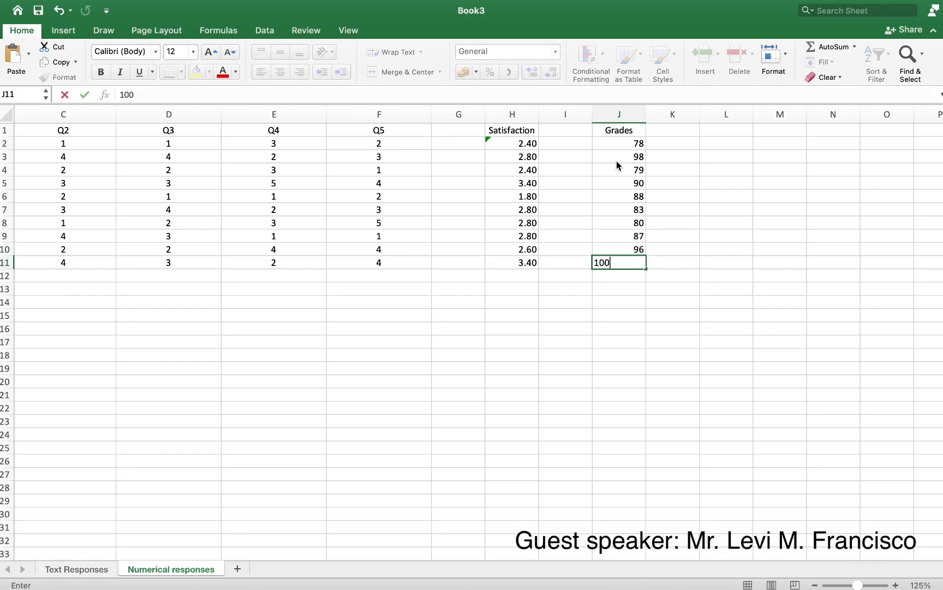
key("Return")
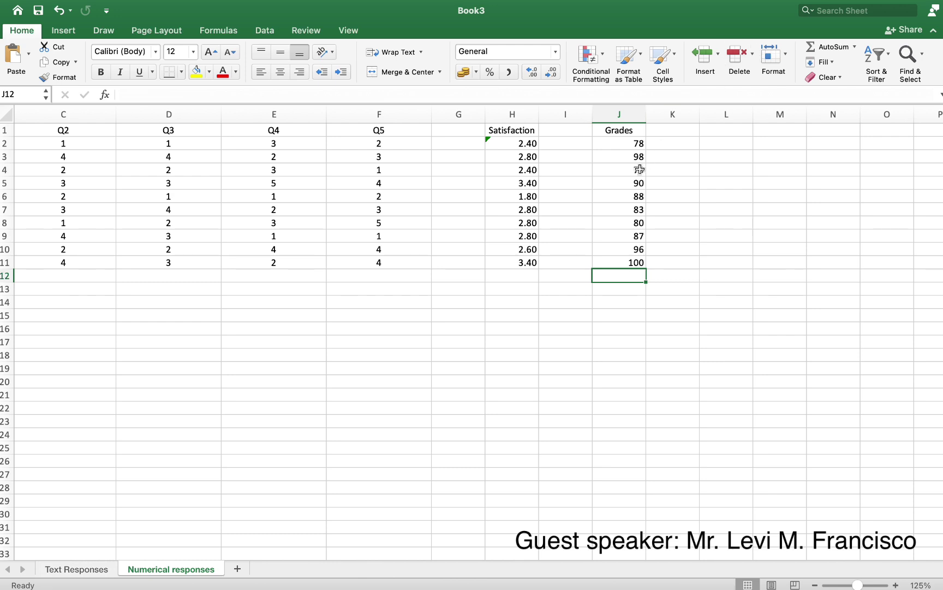
Enter the heading Pearson r in cell L1.
left_click(742, 129)
type("PERSA")
key("BackSpace")
key("BackSpace")
key("BackSpace")
key("BackSpace")
type("ears")
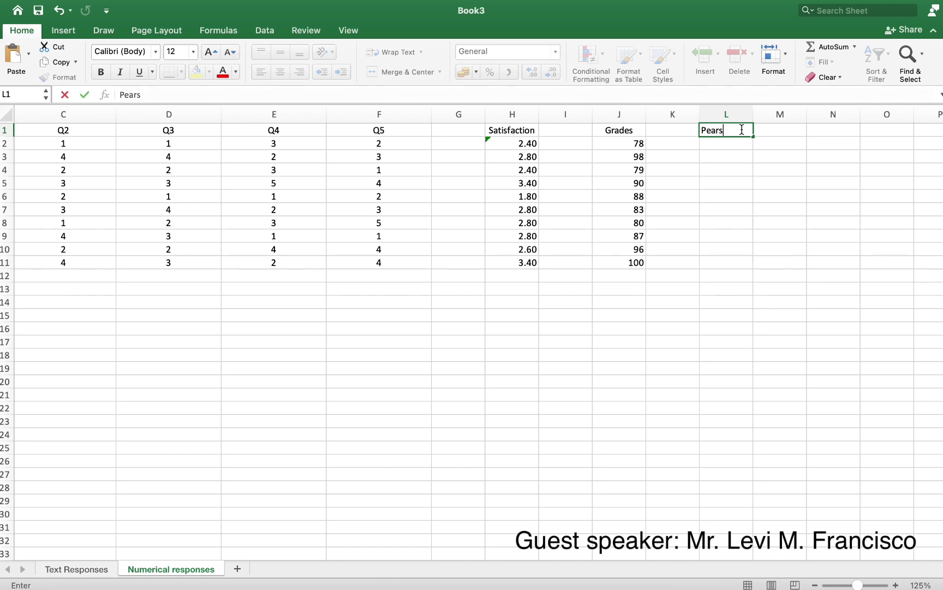
type("on r")
key("Return")
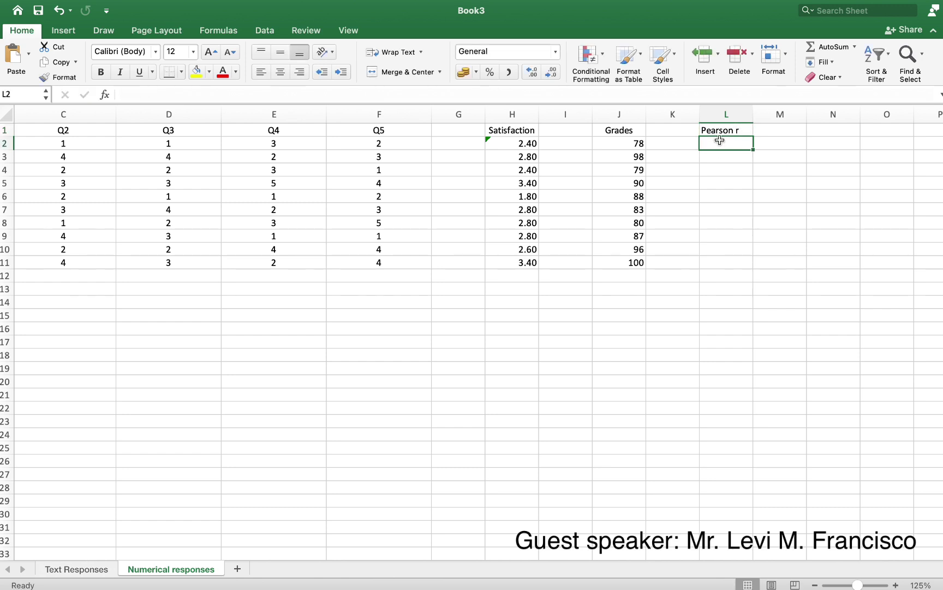
Enter =PEARSON(H2:H11,J2:J11) in cell L2 to correlate satisfaction scores with grades.
type("=pea")
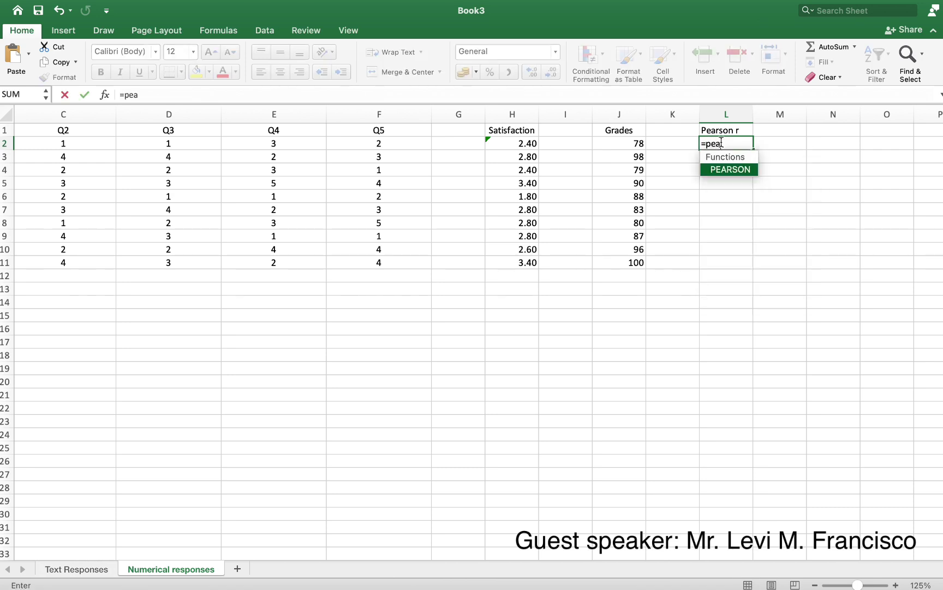
double_click(730, 169)
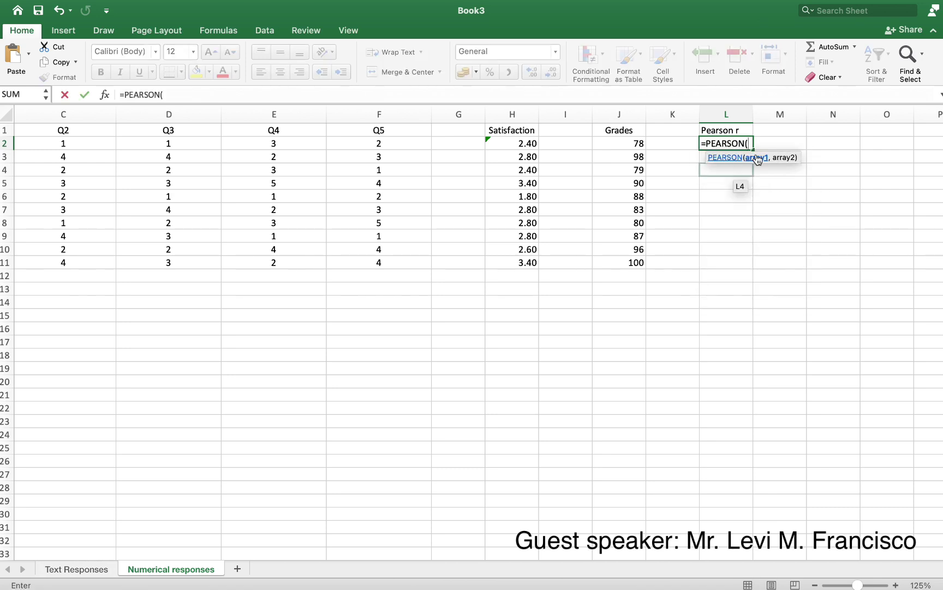
left_click_drag(529, 143, 533, 259)
type(",")
left_click_drag(621, 143, 631, 262)
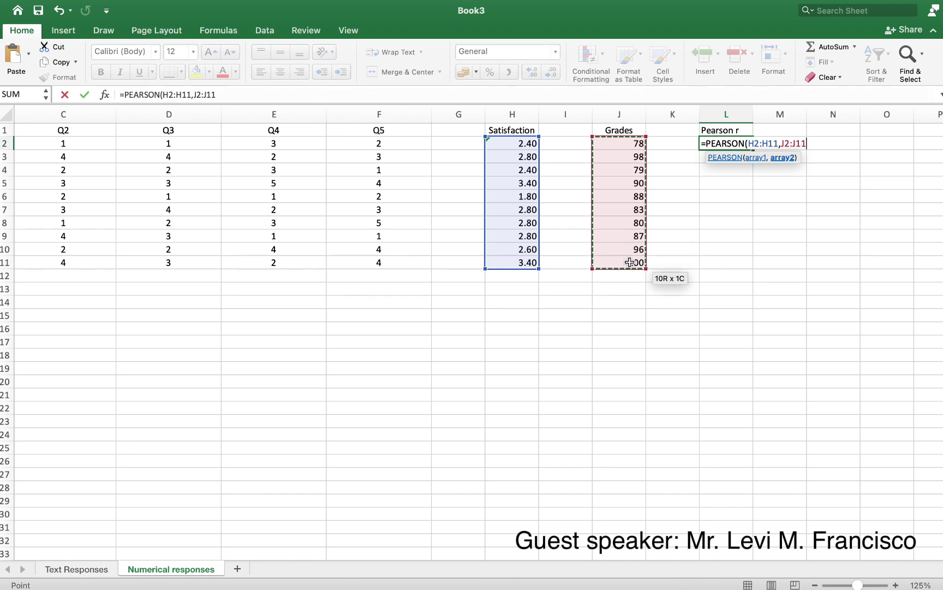
type(")")
key("Return")
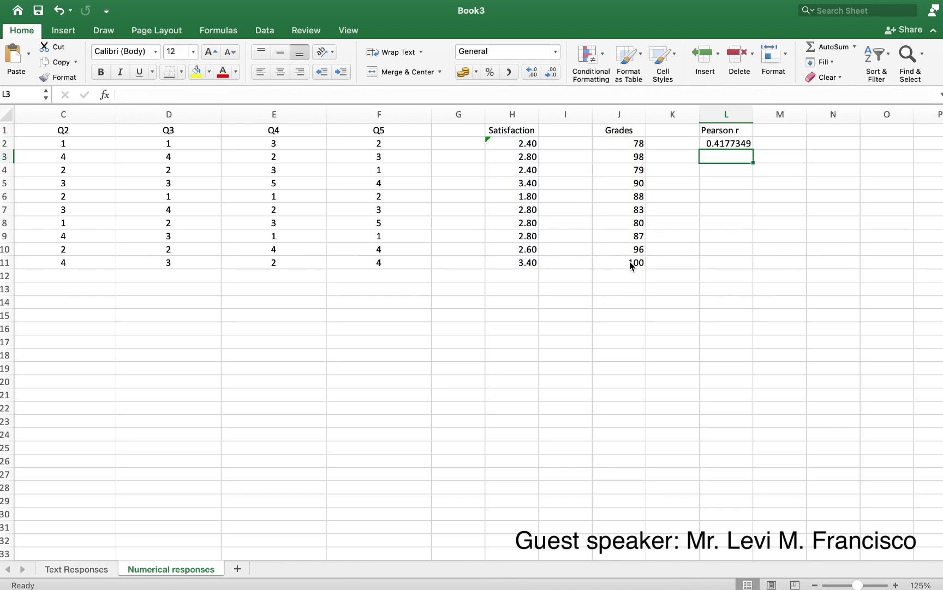
left_click(725, 140)
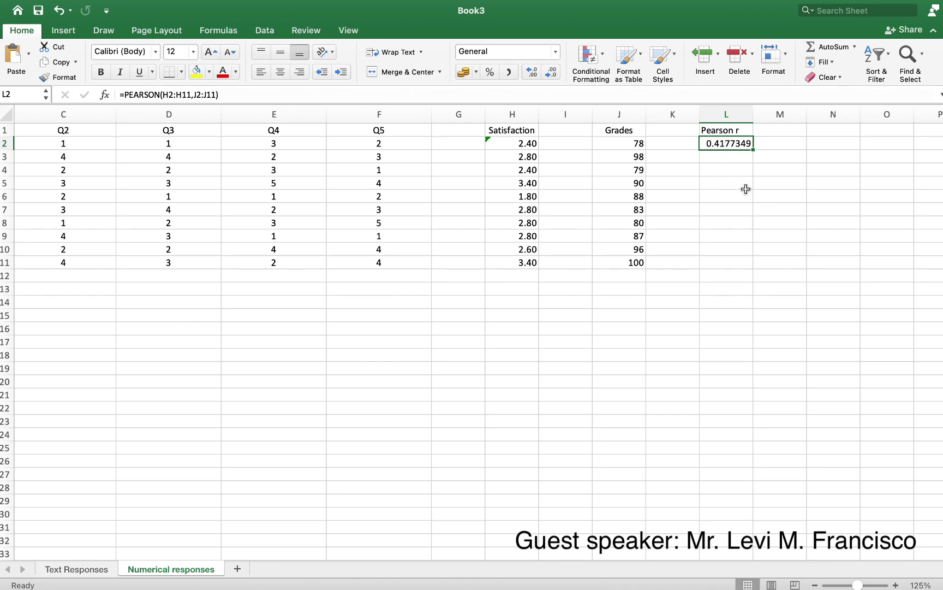
Enter the heading t-Test in cell N1.
scroll(745, 189, "right", 3)
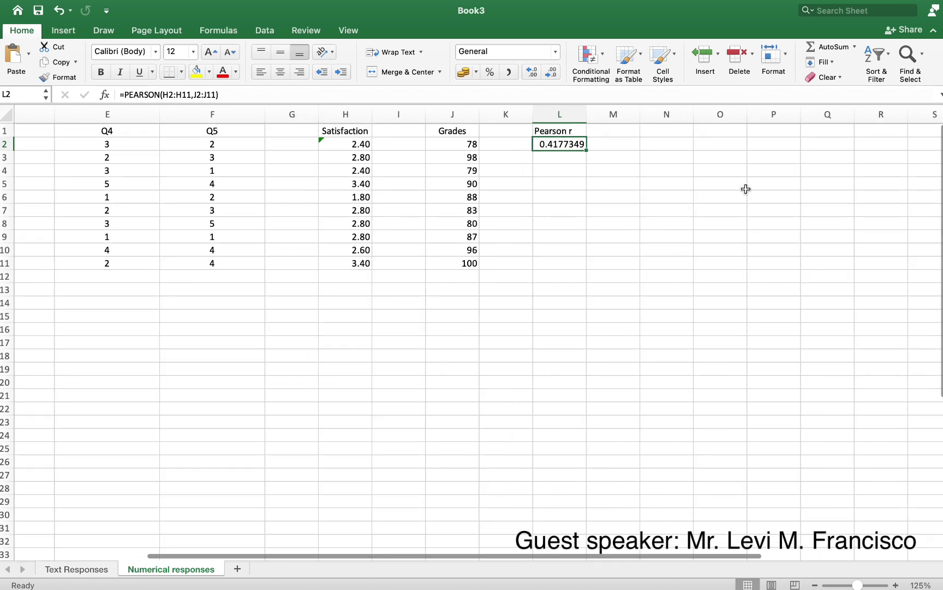
left_click(658, 131)
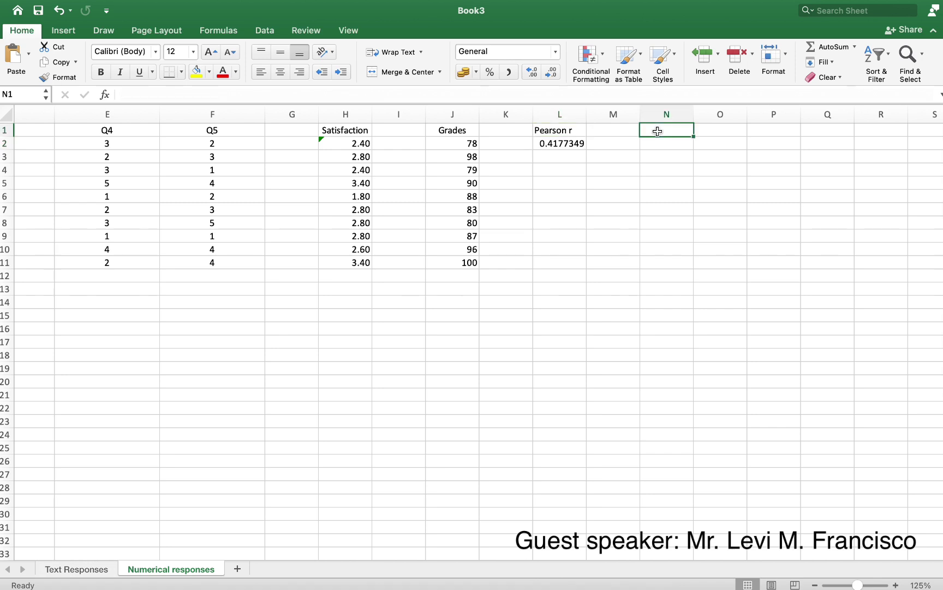
type("t-")
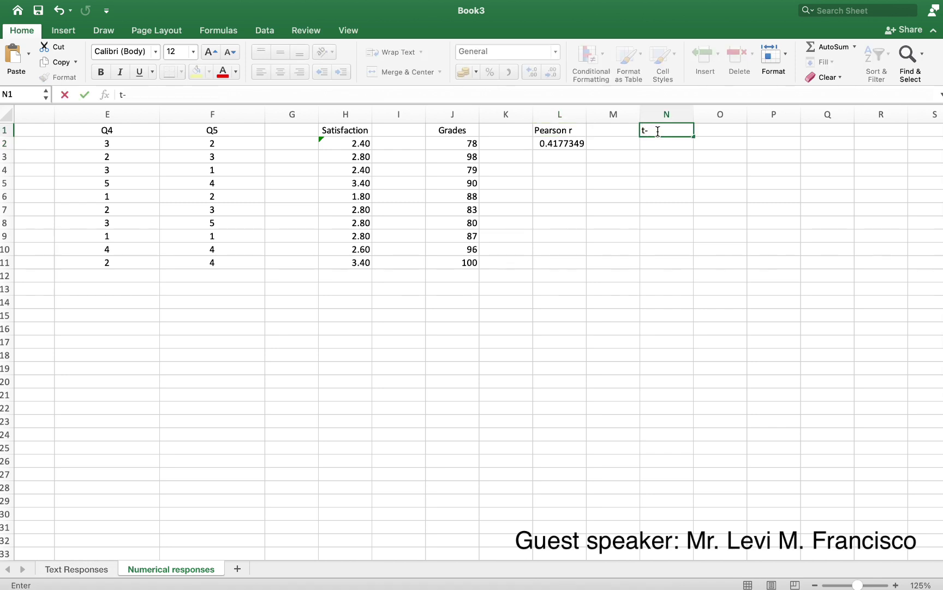
type("Test")
key("Return")
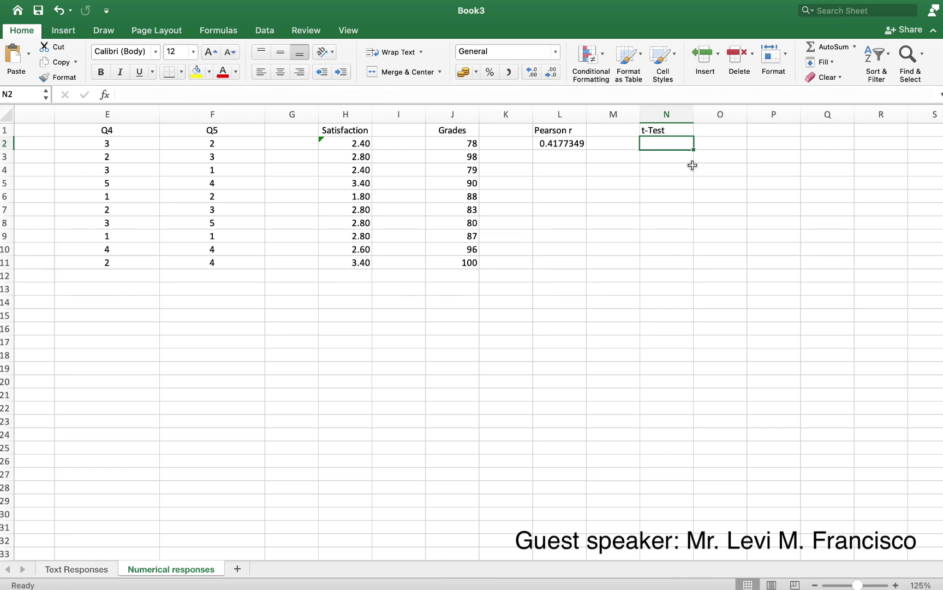
Enter =T.TEST(H2:H11,J2:J11,2,1) in cell N2 for a two-tailed, paired t-test of satisfaction against grades.
type("=t")
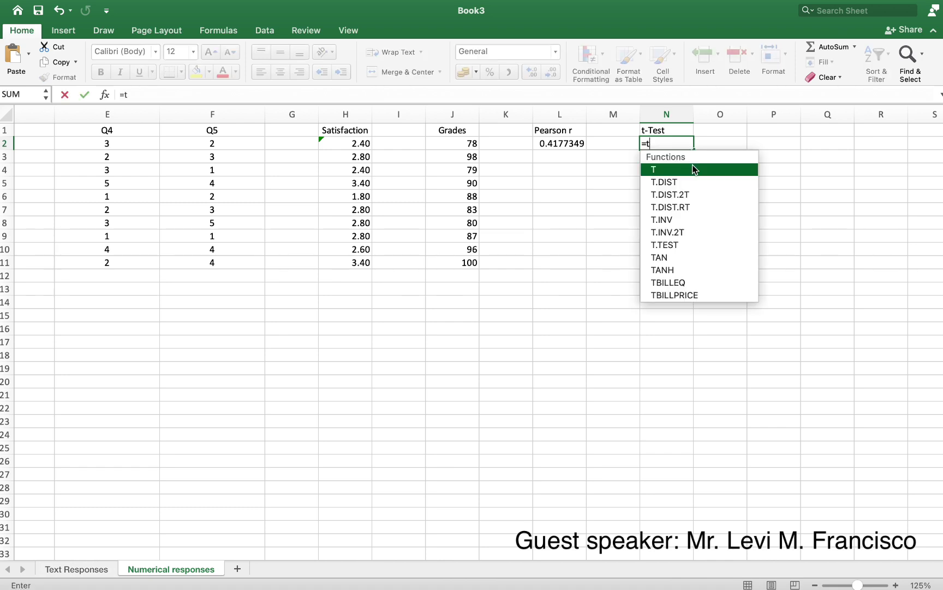
double_click(674, 243)
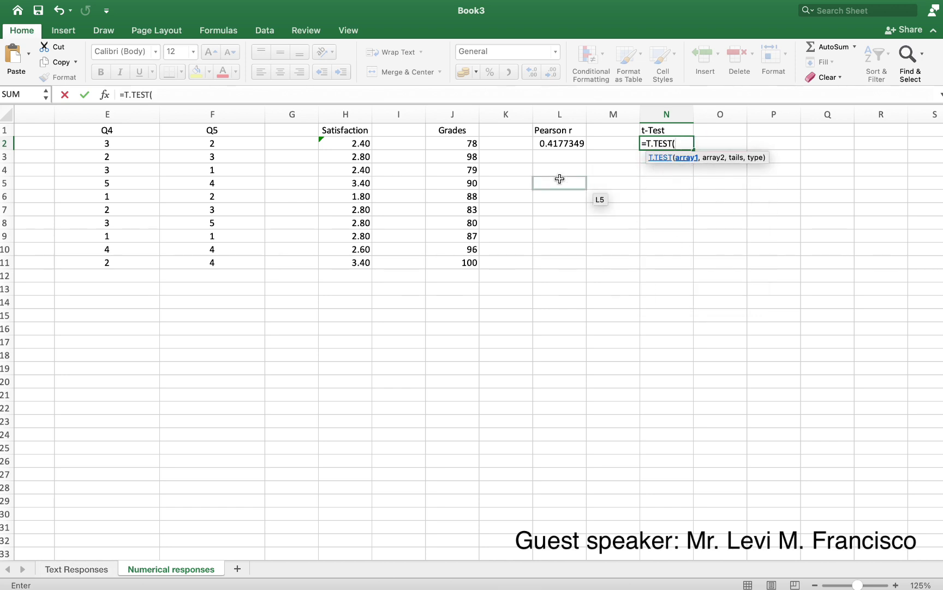
left_click_drag(360, 144, 359, 262)
type(",")
left_click_drag(465, 142, 463, 264)
type(",")
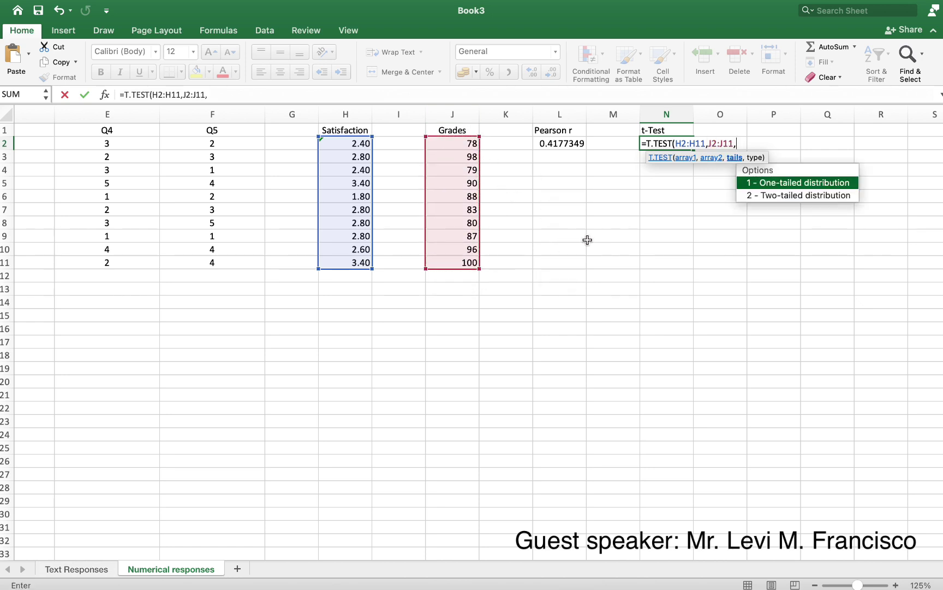
double_click(776, 194)
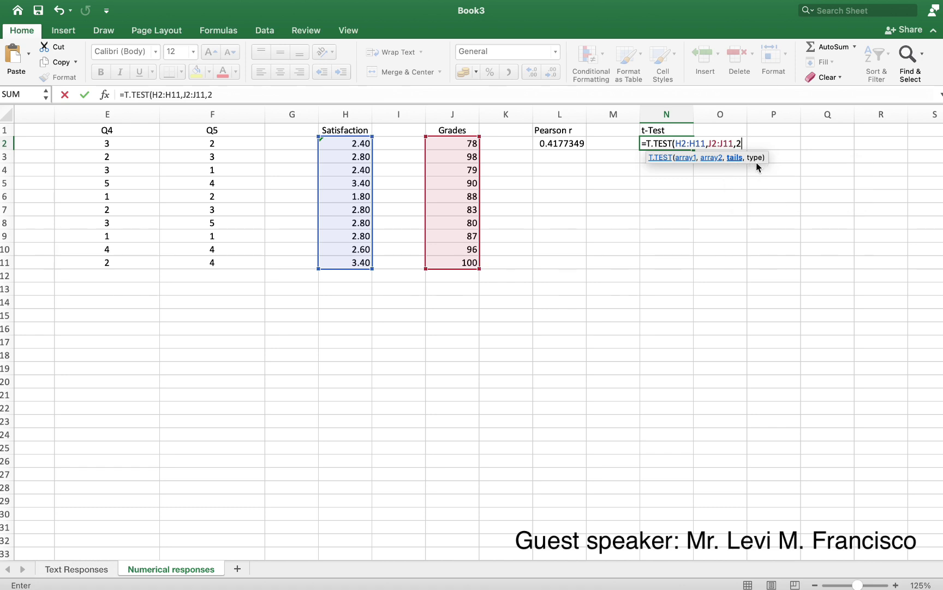
type(",")
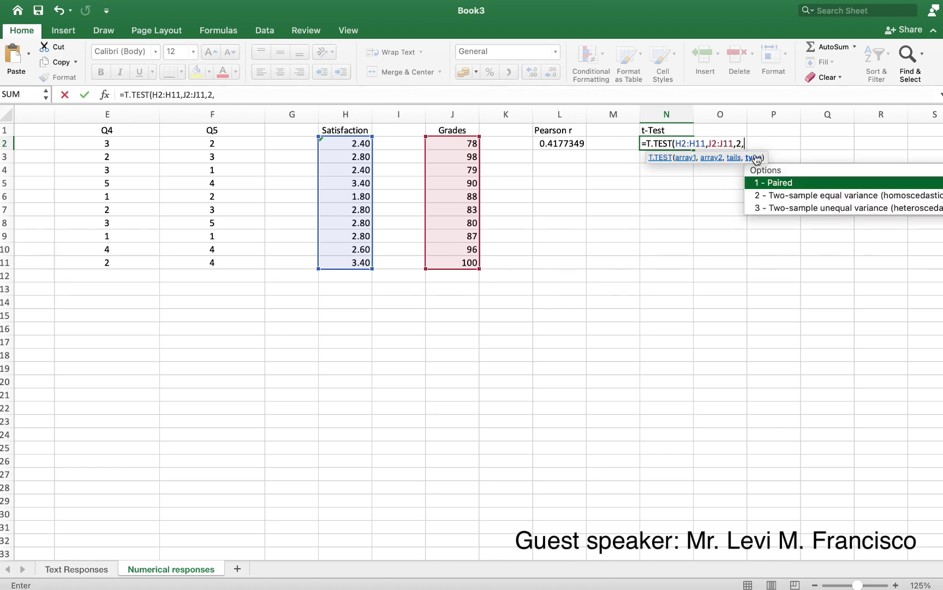
double_click(799, 183)
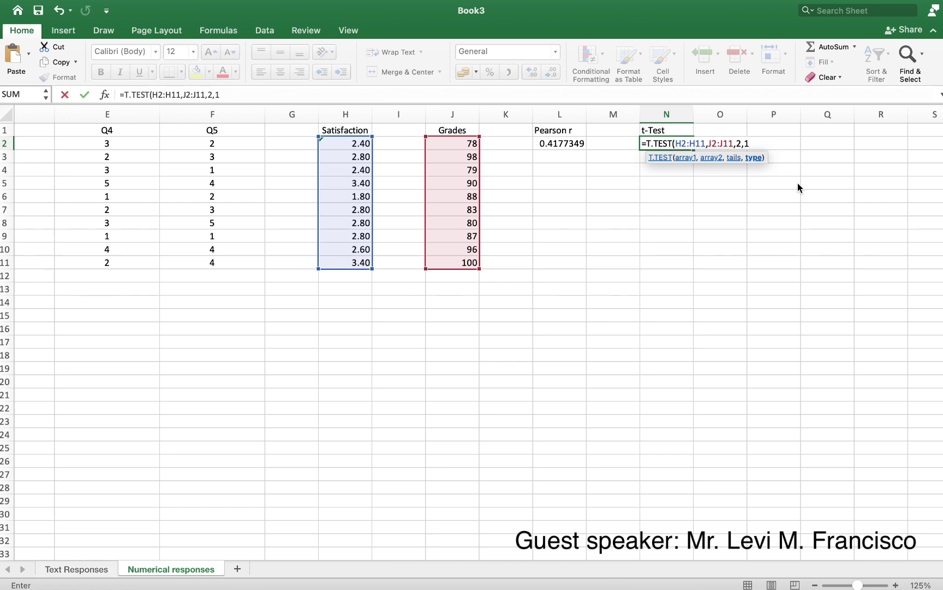
type(")")
key("Return")
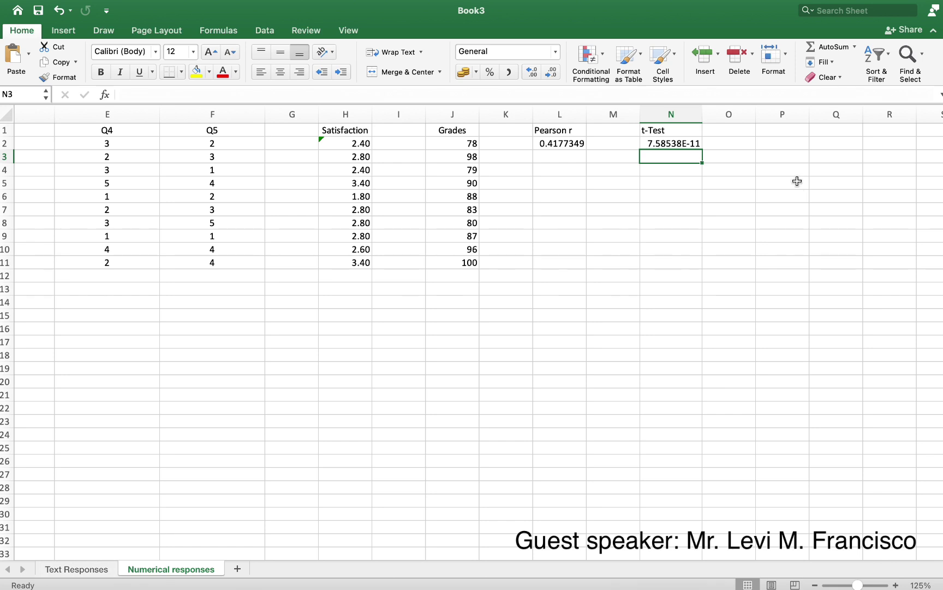
left_click(669, 142)
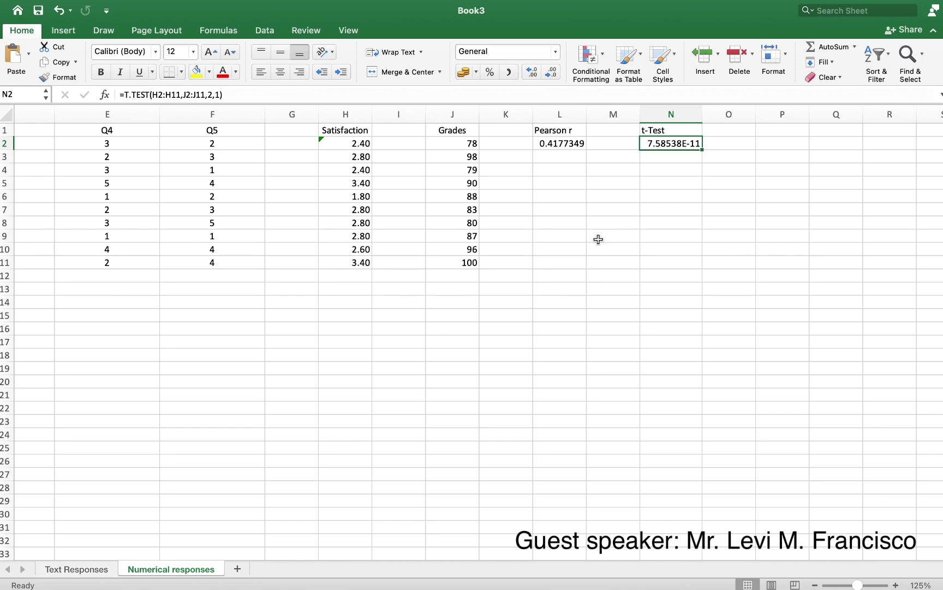
Review the original answers on the Text Responses sheet and the coded data and statistics on the Numerical responses sheet.
scroll(598, 240, "left", 2)
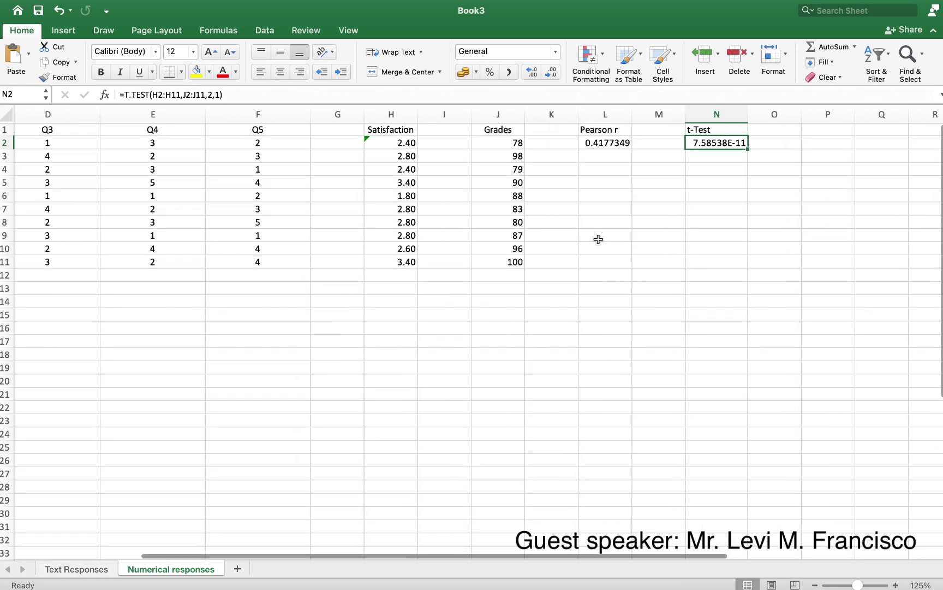
scroll(598, 239, "left", 4)
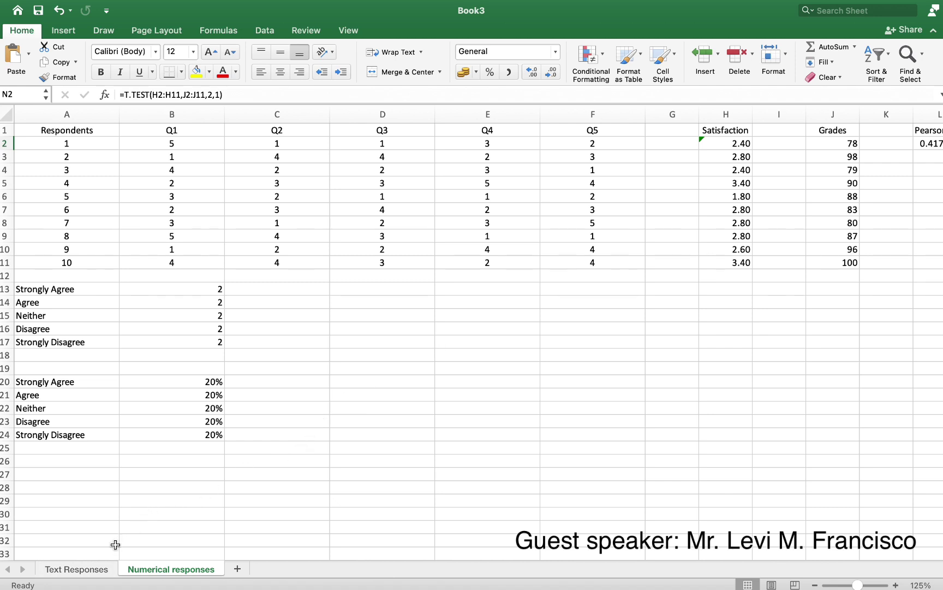
left_click(96, 570)
left_click(283, 429)
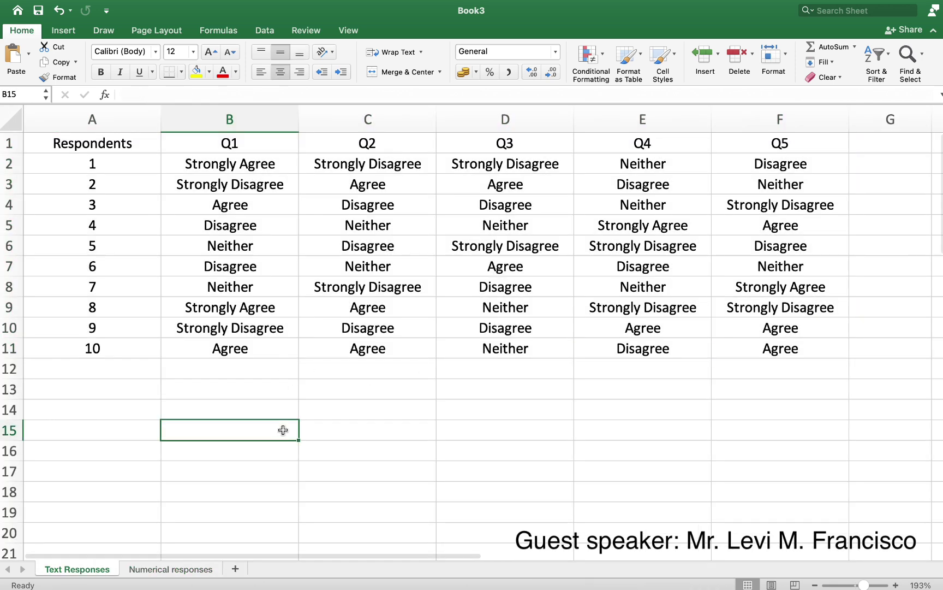
left_click(165, 569)
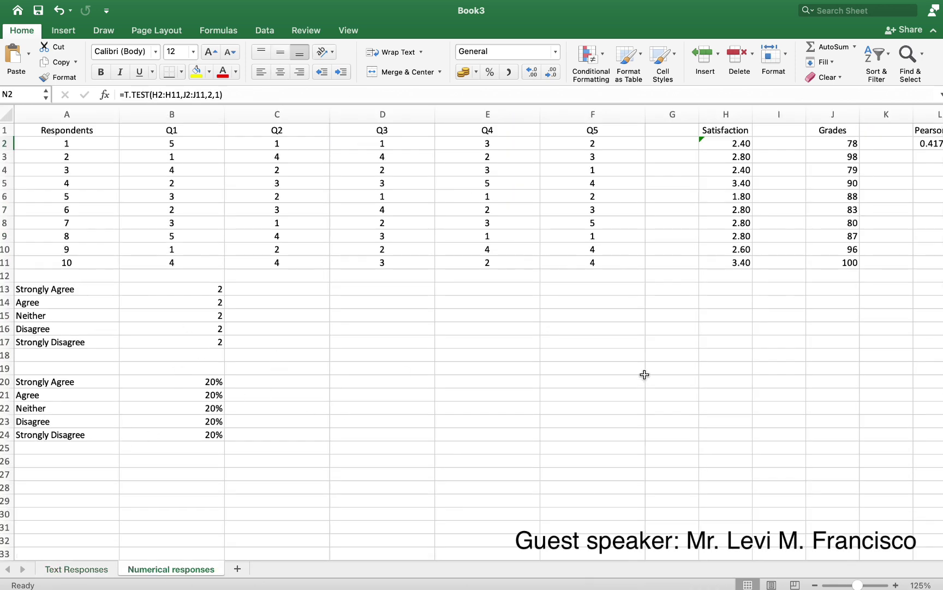
scroll(671, 378, "right", 3)
scroll(671, 378, "left", 5)
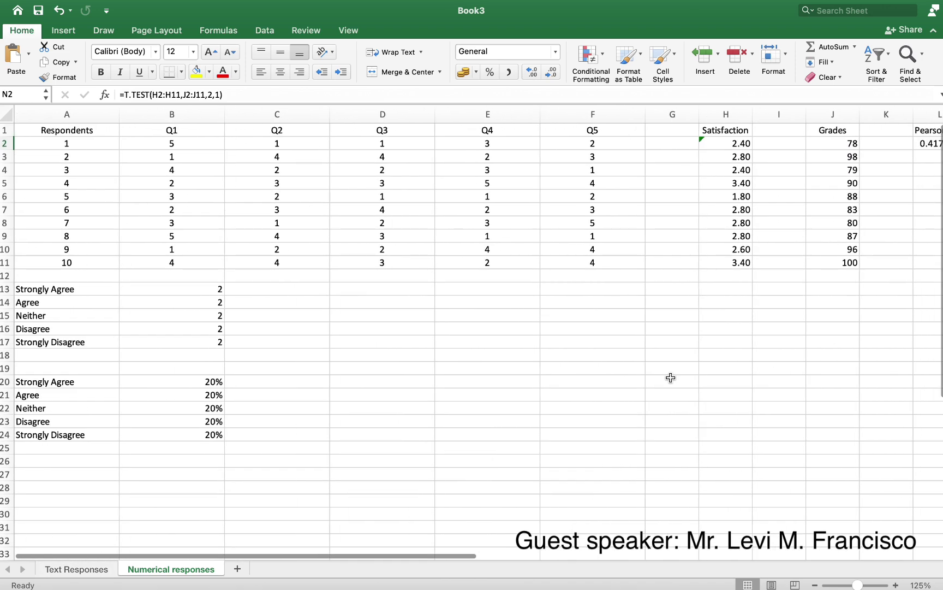